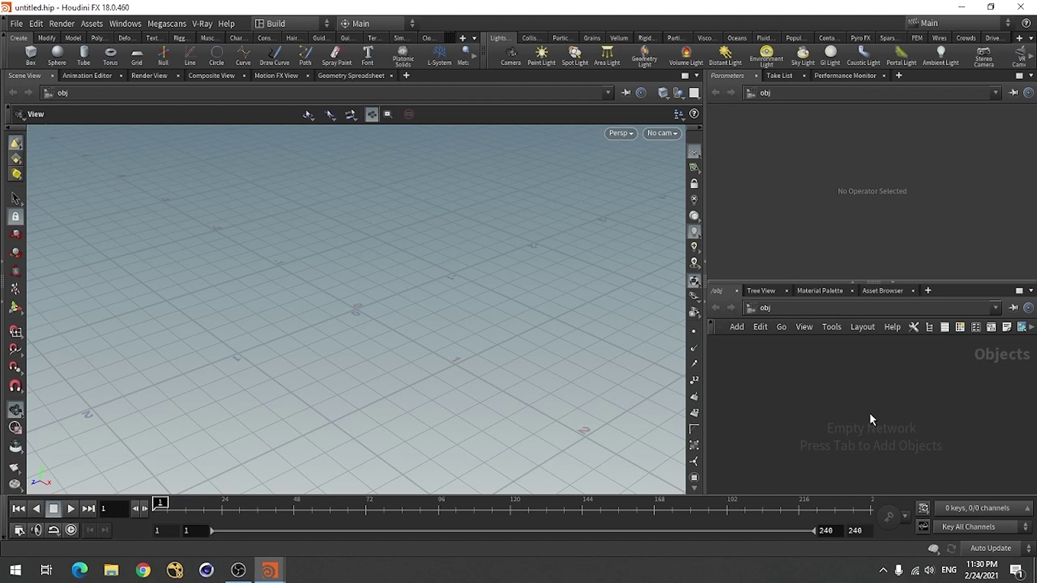
# Step: Create a geo1 Geometry object and dive inside it
pyautogui.press('Tab')
pyautogui.write('g')
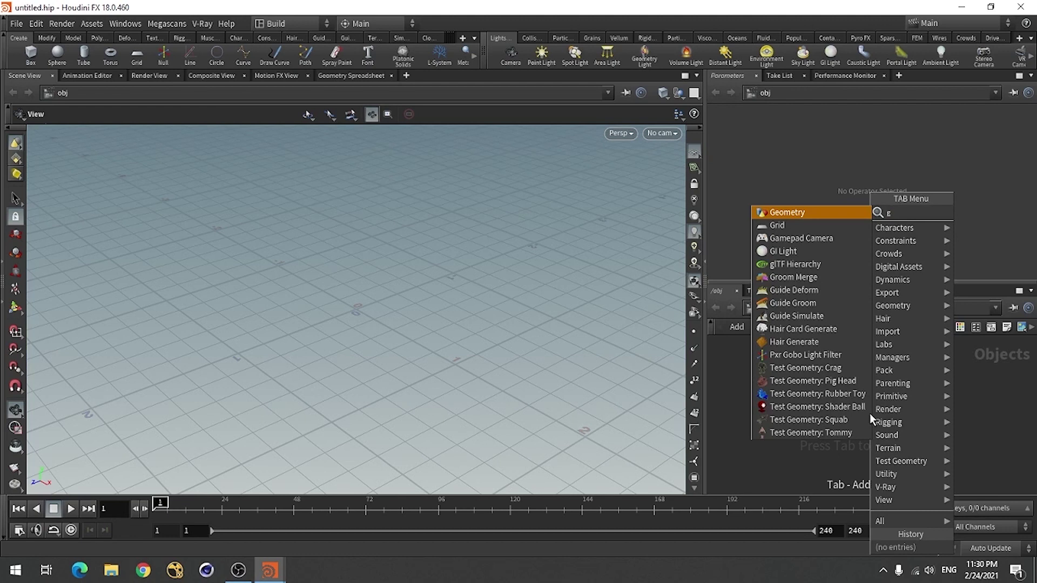
pyautogui.write('e')
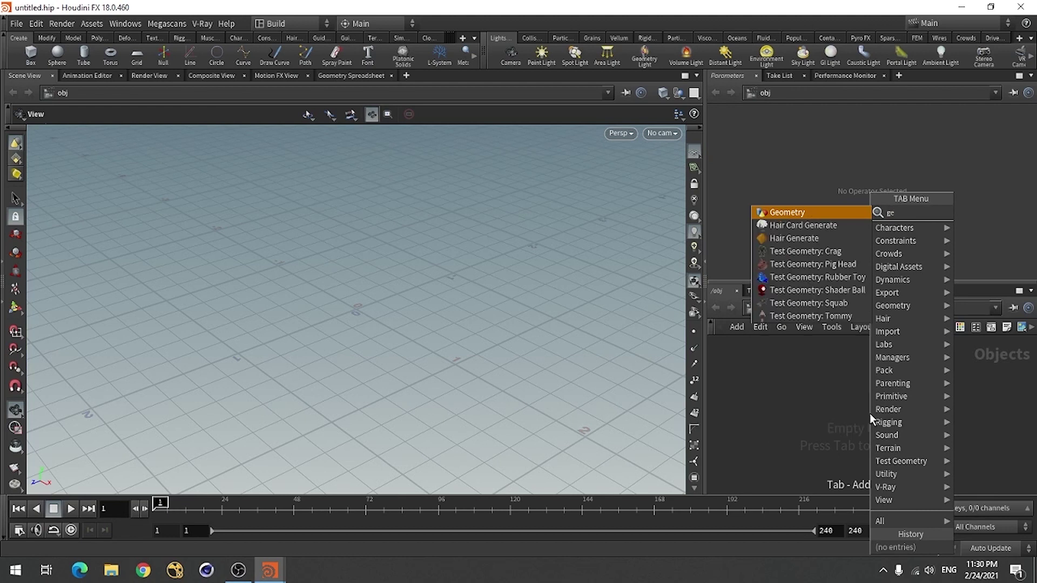
pyautogui.click(805, 213)
pyautogui.click(812, 371)
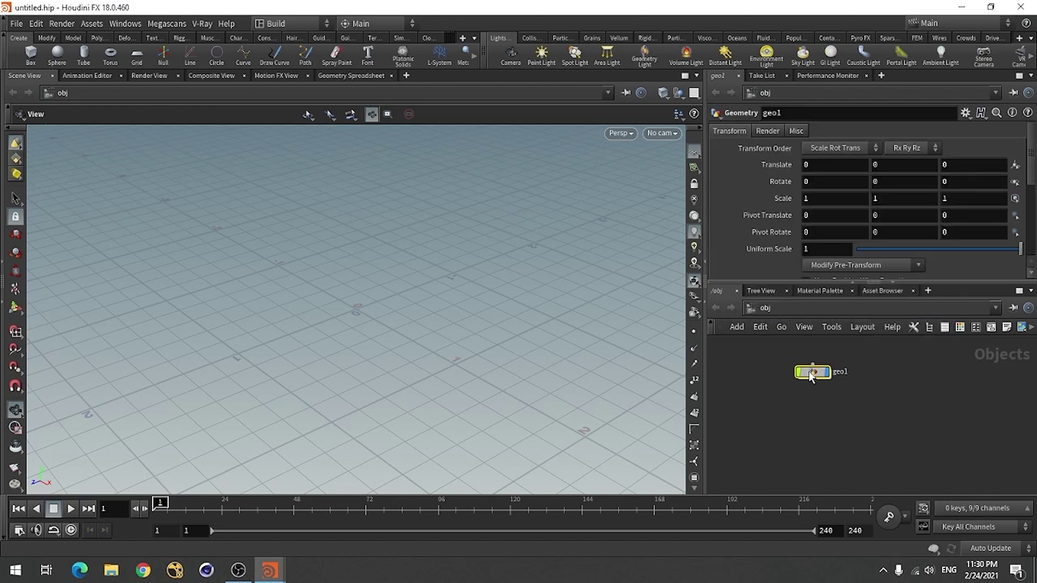
pyautogui.doubleClick(809, 371)
# Step: Add a Trace node (trace1) inside geo1
pyautogui.press('Tab')
pyautogui.write('t')
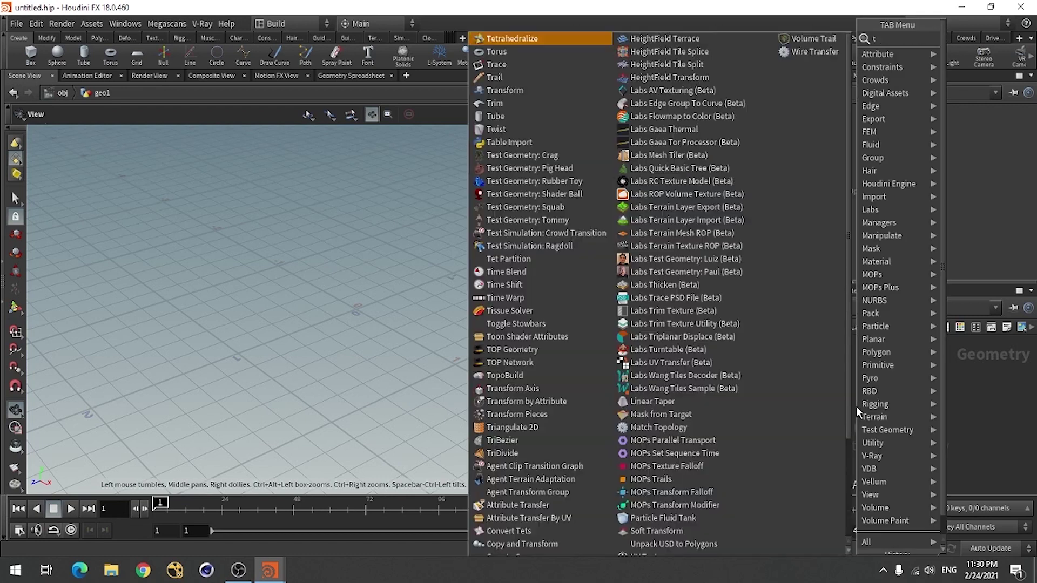
pyautogui.write('race')
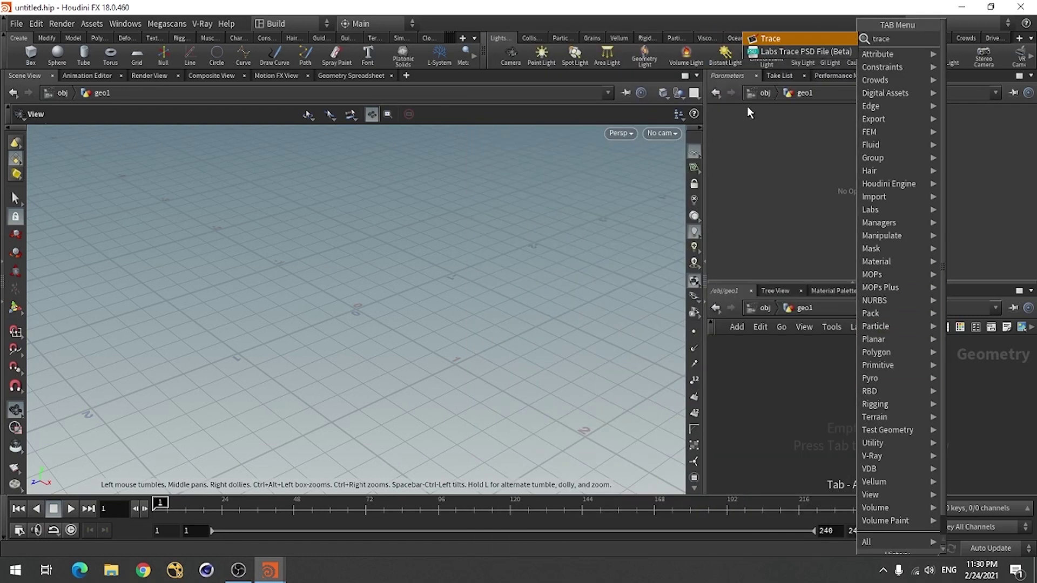
pyautogui.click(767, 52)
pyautogui.click(862, 387)
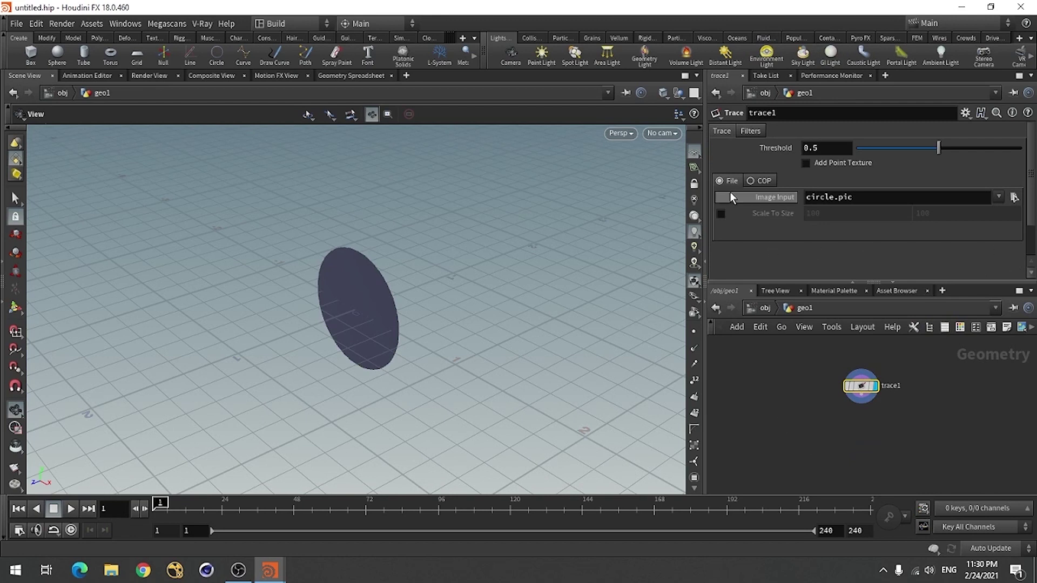
# Step: Load the computer-microchip-seamless image from the Desktop as trace1's Image Input
pyautogui.click(1014, 197)
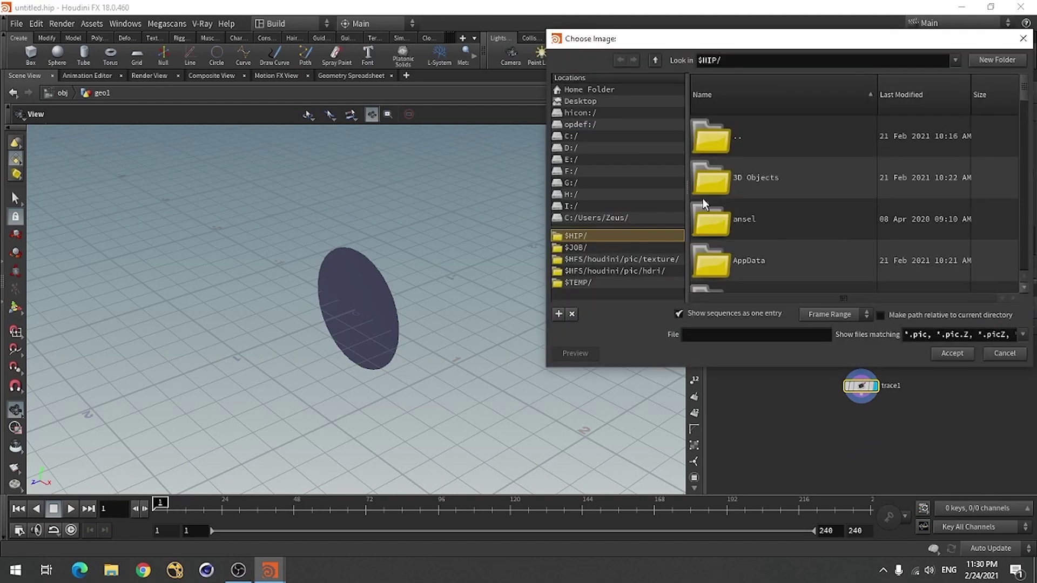
pyautogui.click(580, 102)
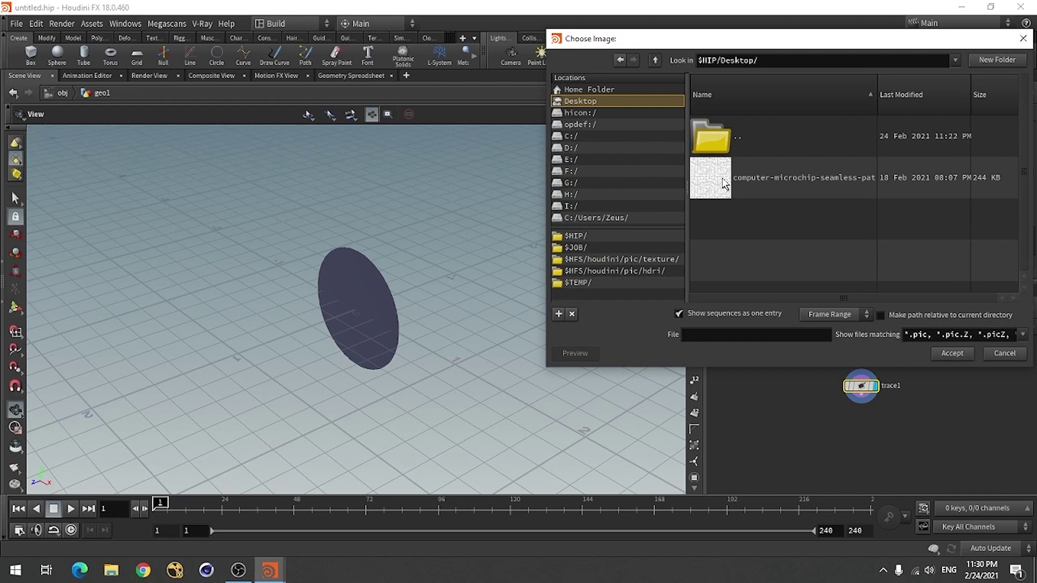
pyautogui.click(724, 184)
pyautogui.click(952, 353)
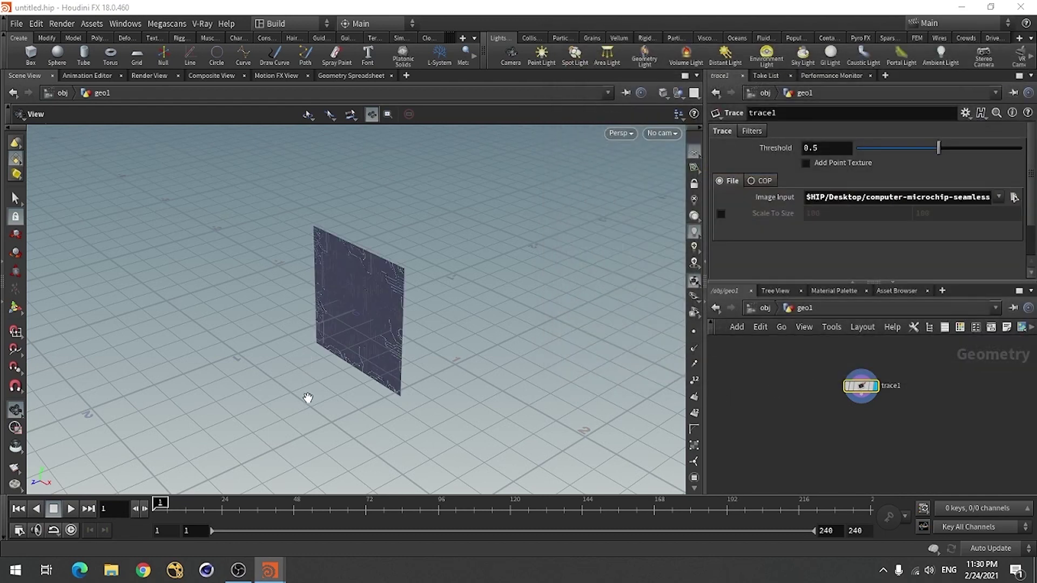
pyautogui.moveTo(308, 405); pyautogui.dragTo(291, 324)
pyautogui.scroll(5, 505, 340)
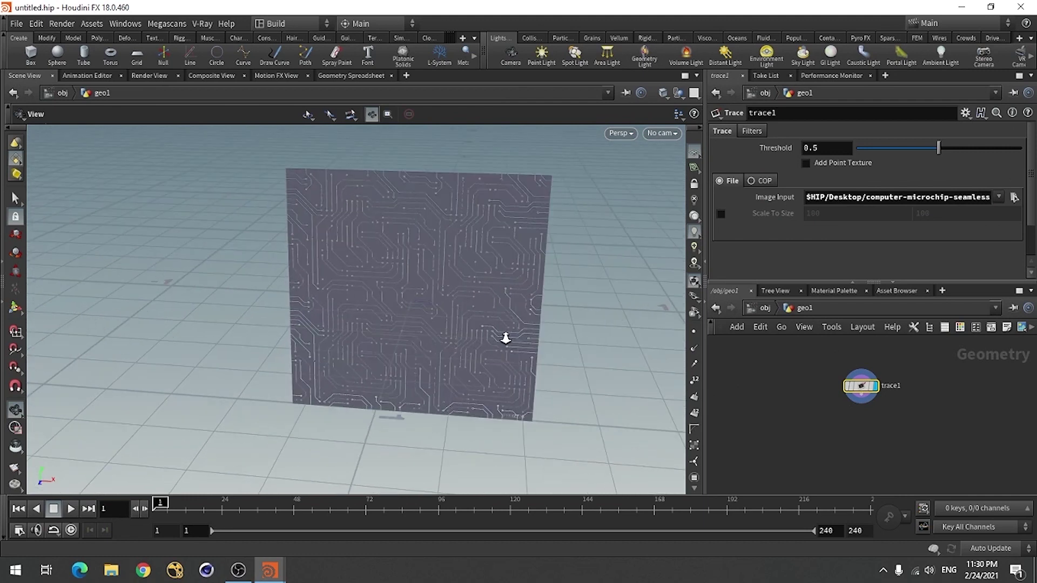
pyautogui.moveTo(438, 373); pyautogui.dragTo(423, 362)
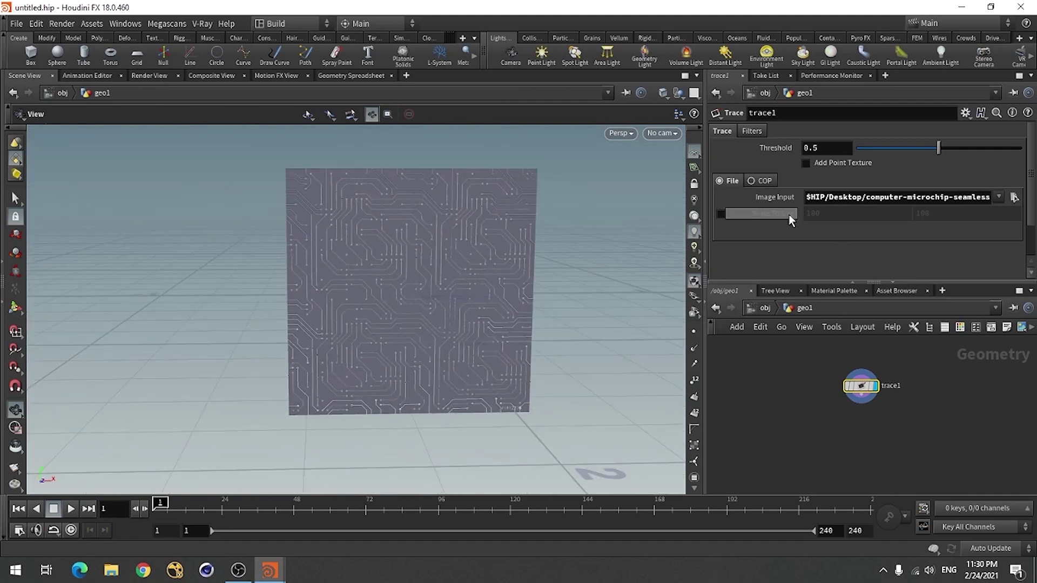
# Step: Enable Remove Borders on the trace filters so only outline traces remain
pyautogui.click(752, 132)
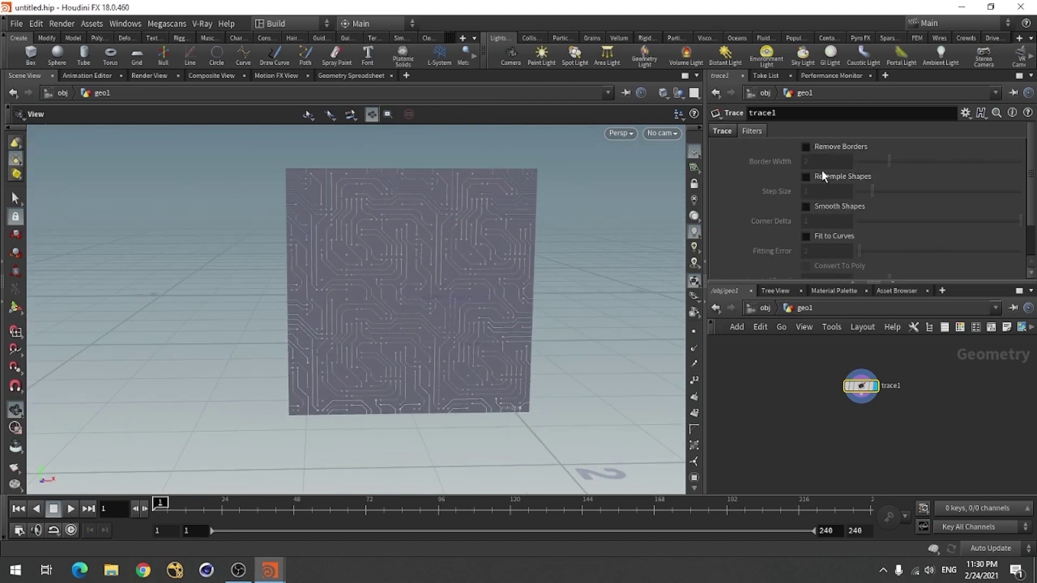
pyautogui.click(832, 147)
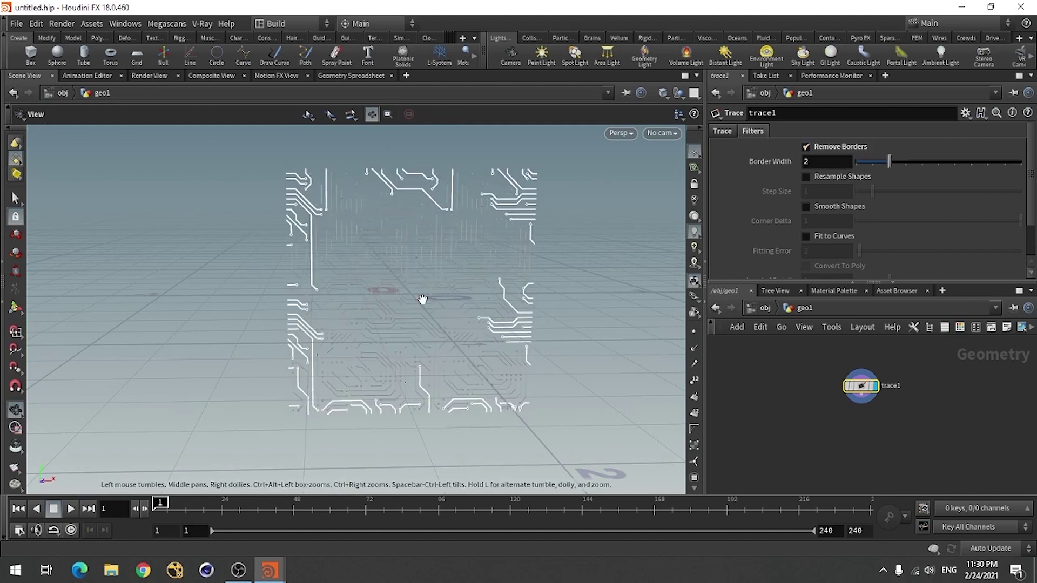
pyautogui.moveTo(301, 282); pyautogui.dragTo(669, 262, button='right')
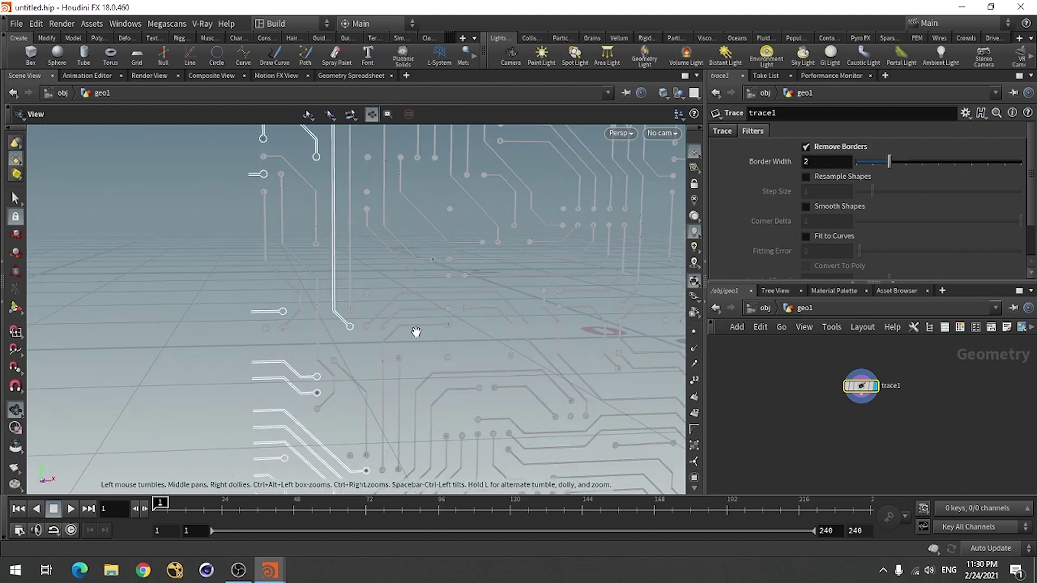
pyautogui.moveTo(396, 319); pyautogui.dragTo(594, 410, button='right')
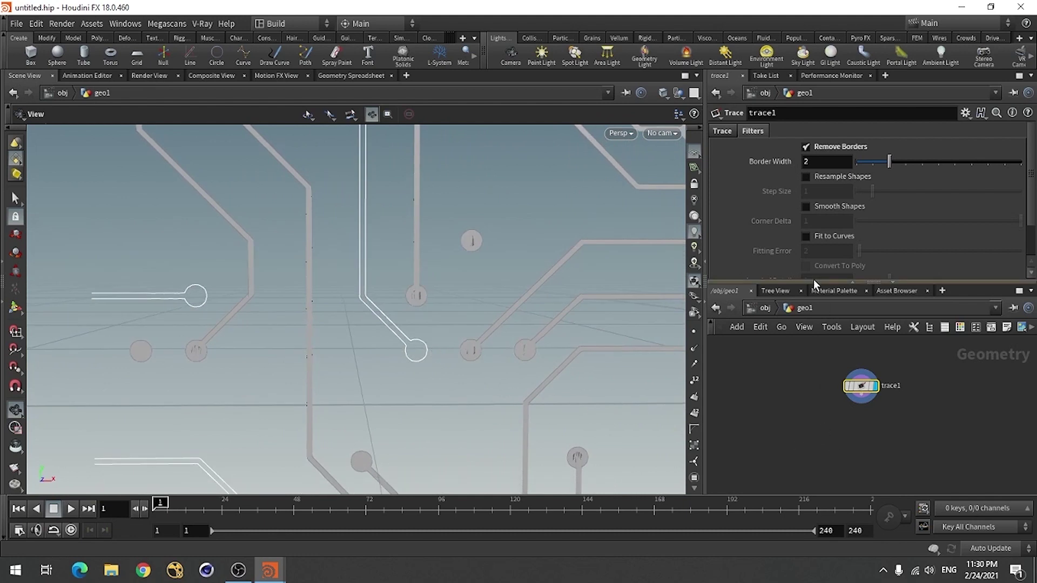
# Step: Lower the trace Threshold from 0.5 to 0.3
pyautogui.click(722, 131)
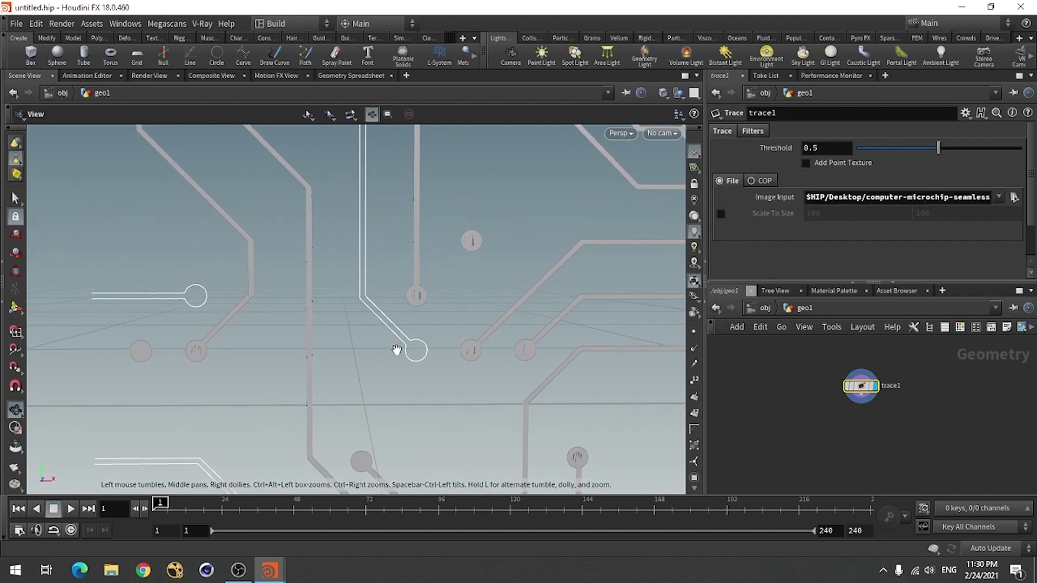
pyautogui.scroll(-4, 419, 364)
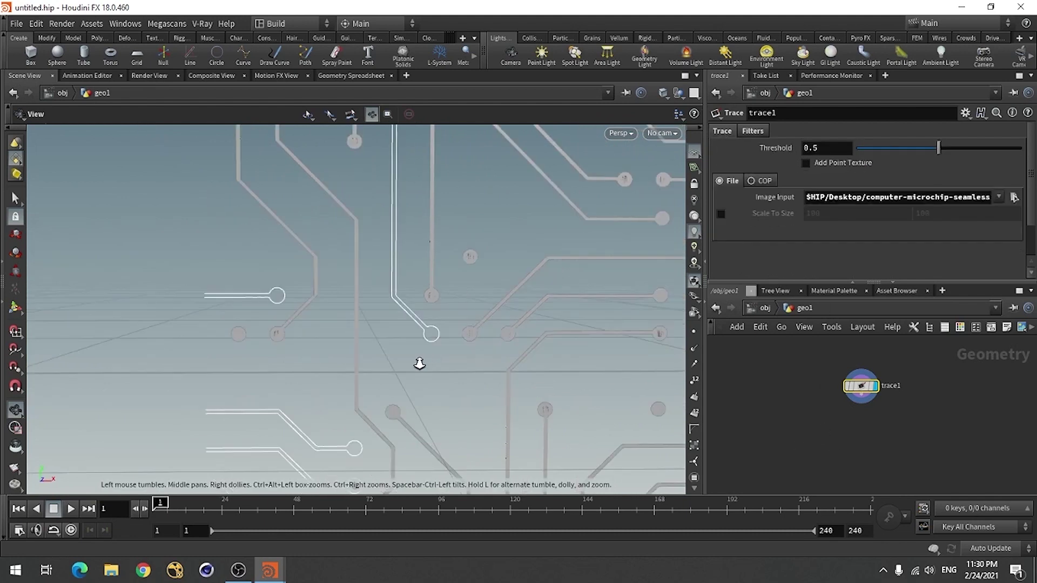
pyautogui.click(833, 154)
pyautogui.write('3')
pyautogui.press('Return')
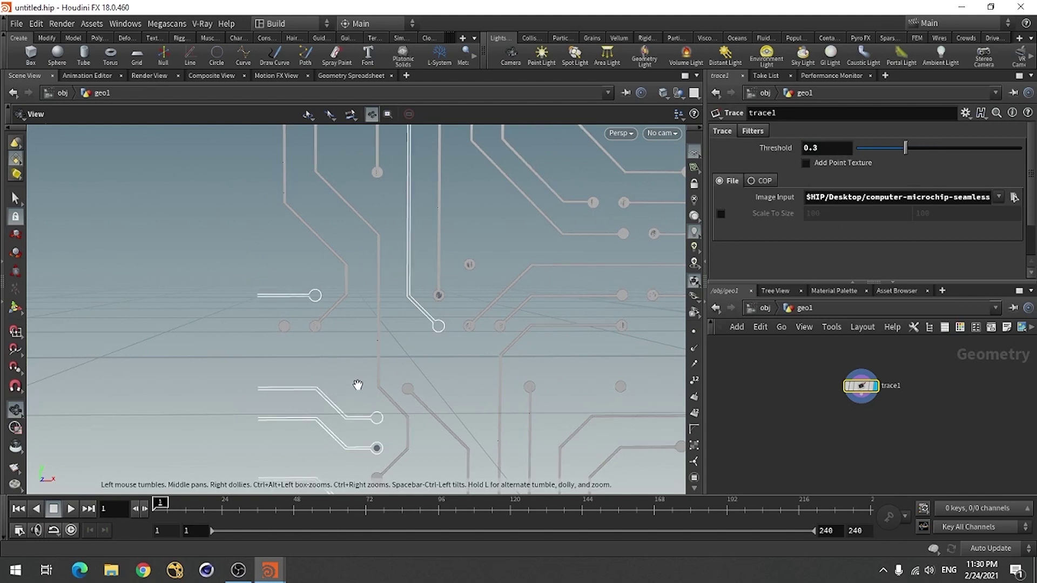
pyautogui.moveTo(357, 385); pyautogui.dragTo(417, 361, button='right')
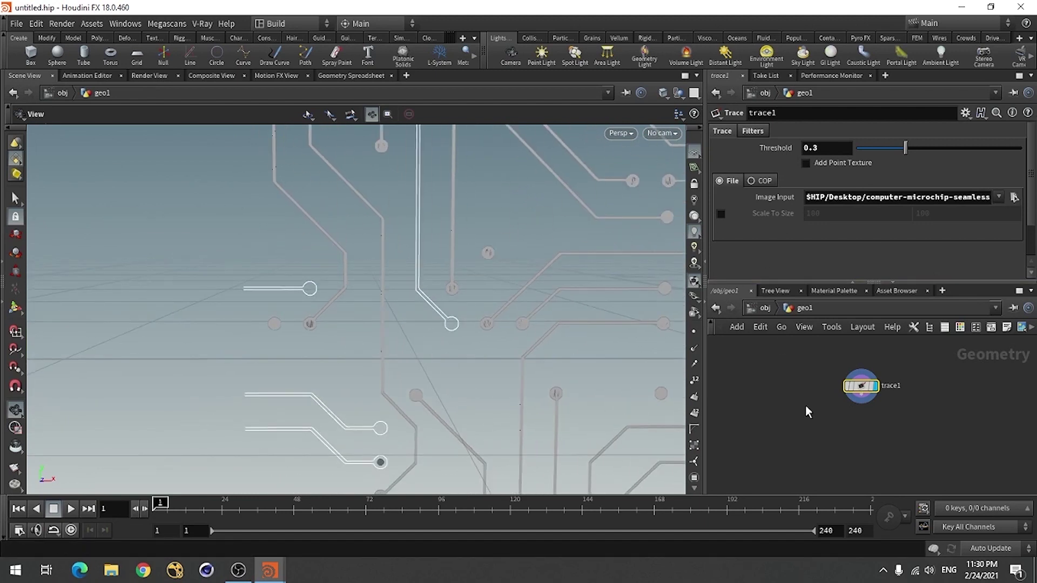
# Step: Append a Transform node below trace1 and make it the displayed node
pyautogui.press('Tab')
pyautogui.write('tra')
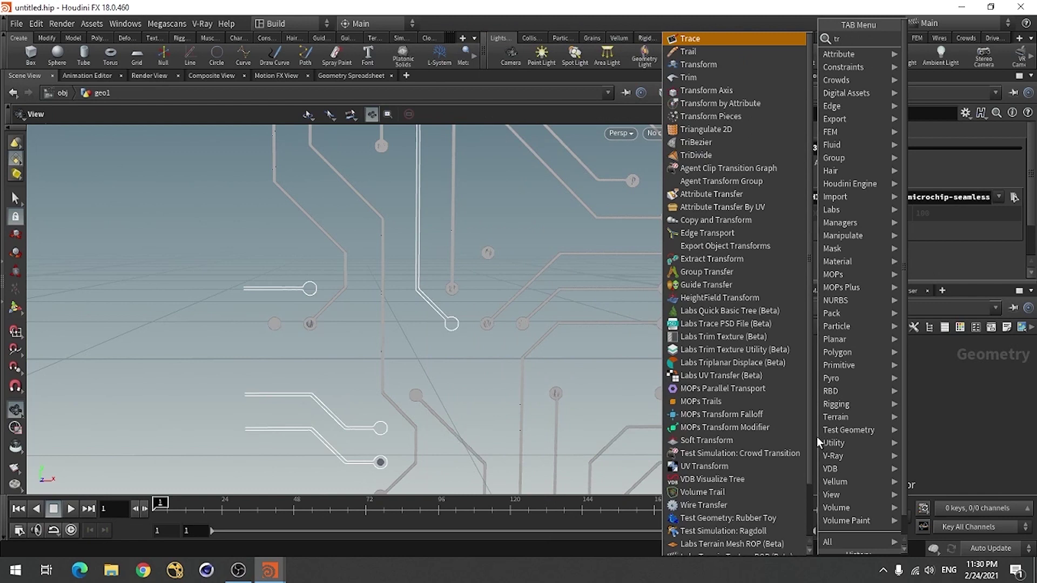
pyautogui.click(702, 39)
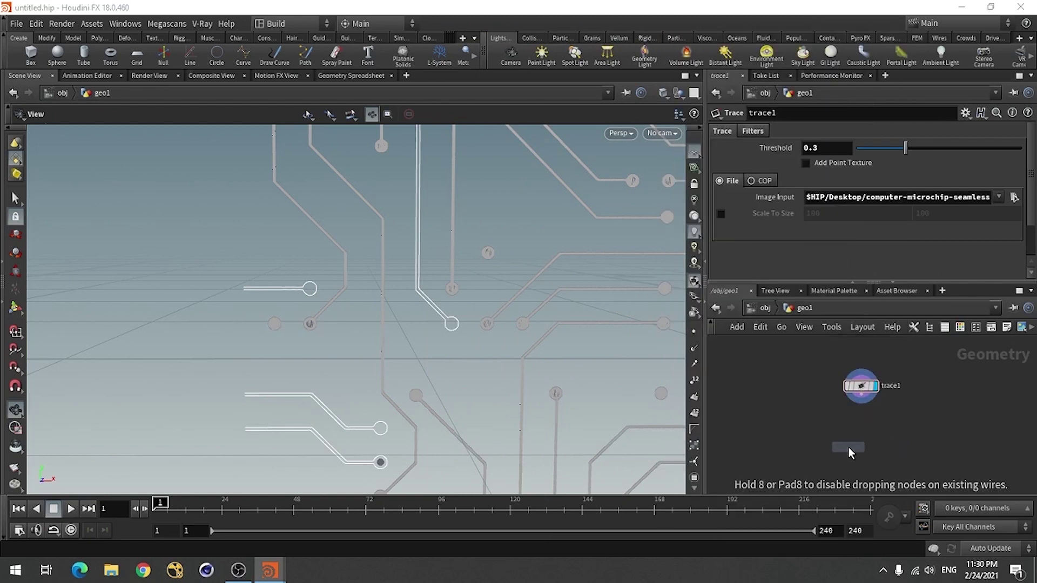
pyautogui.click(861, 443)
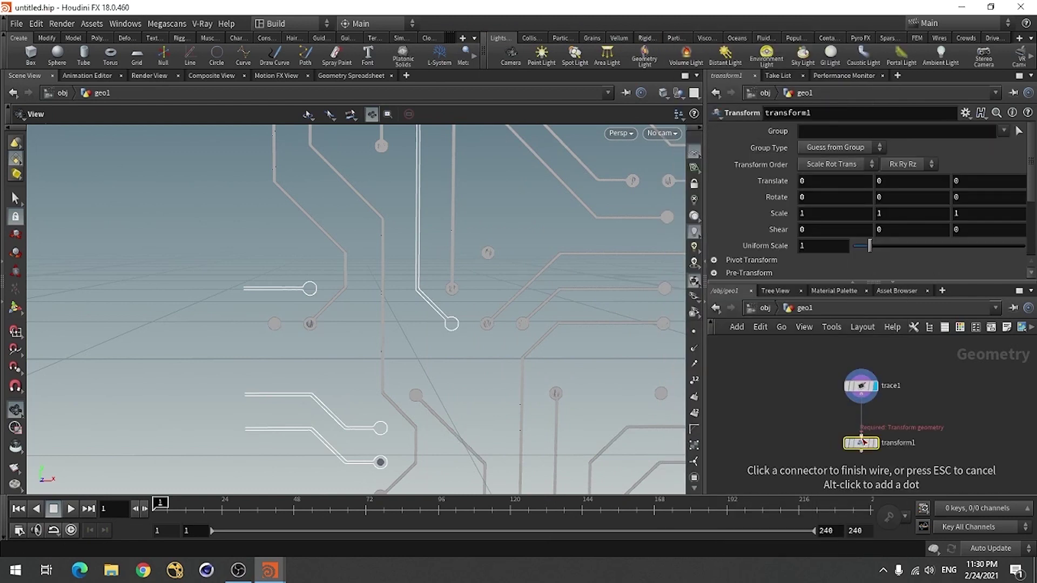
pyautogui.click(874, 443)
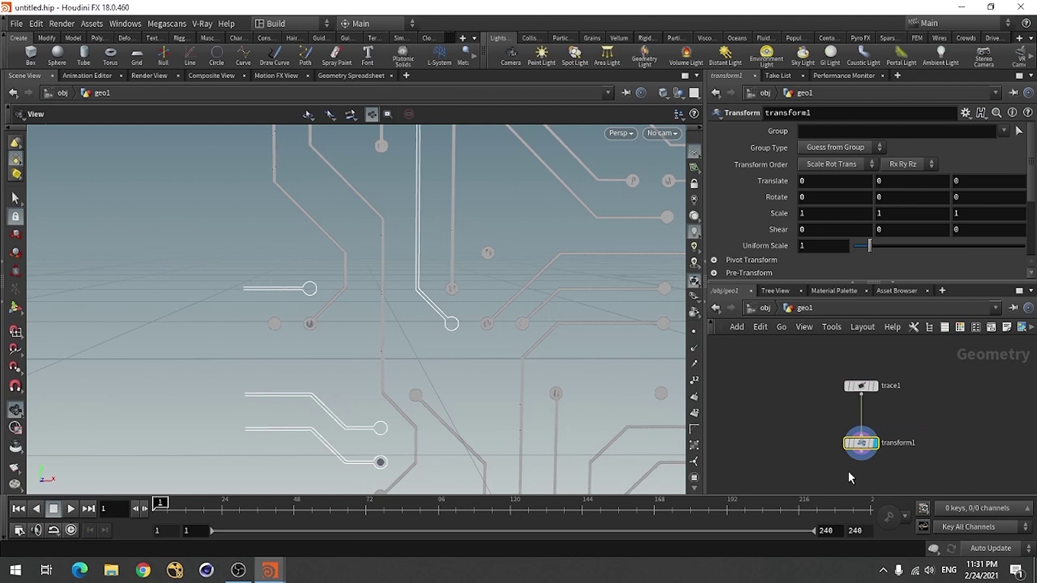
pyautogui.moveTo(556, 394); pyautogui.dragTo(248, 328)
pyautogui.moveTo(536, 352); pyautogui.dragTo(392, 370, button='middle')
pyautogui.scroll(-3, 393, 371)
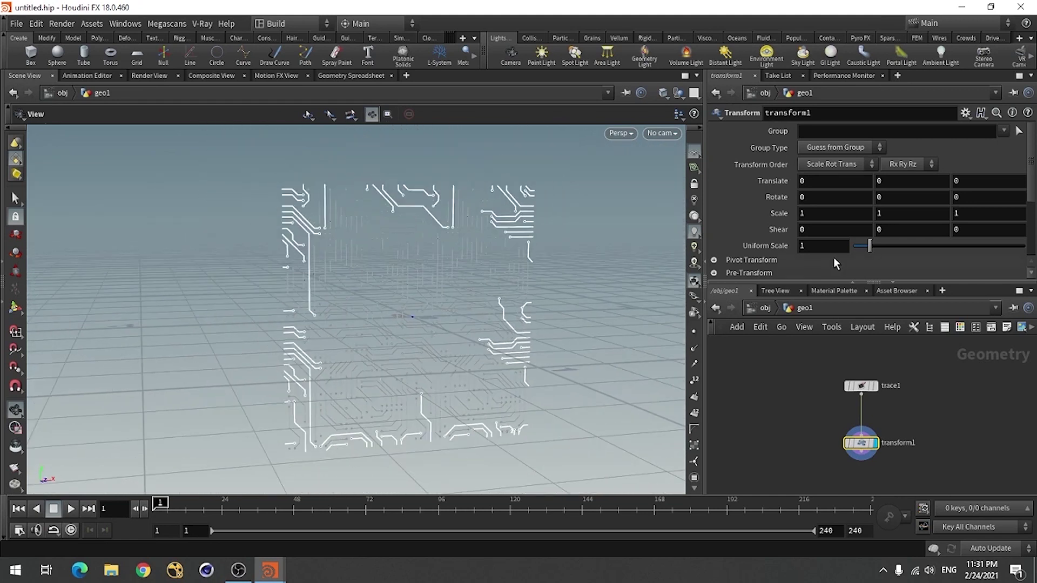
# Step: Set transform1's Rotate X to 90 to lay the circuit flat
pyautogui.click(814, 203)
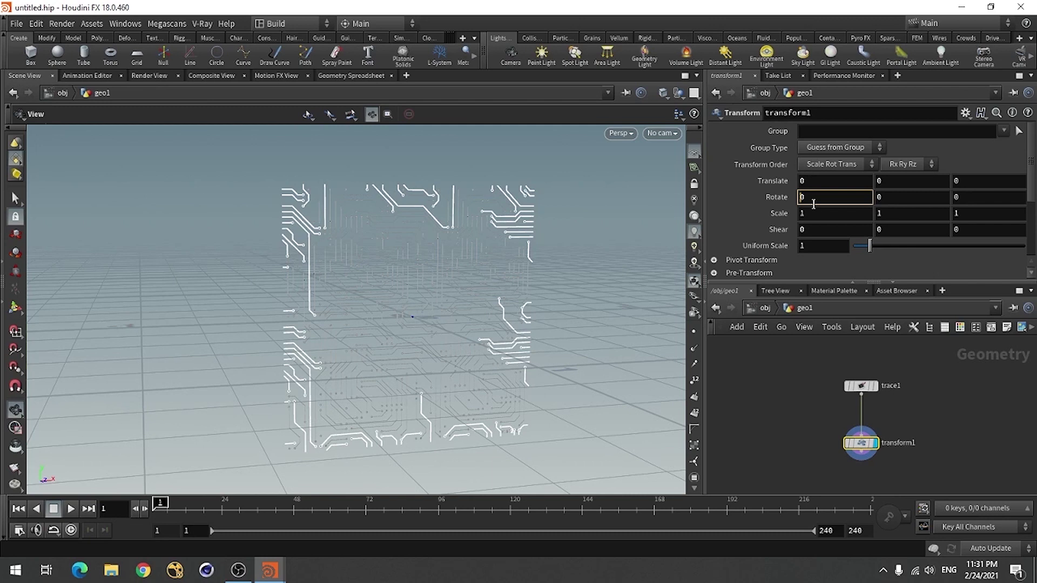
pyautogui.write('9')
pyautogui.press('Return')
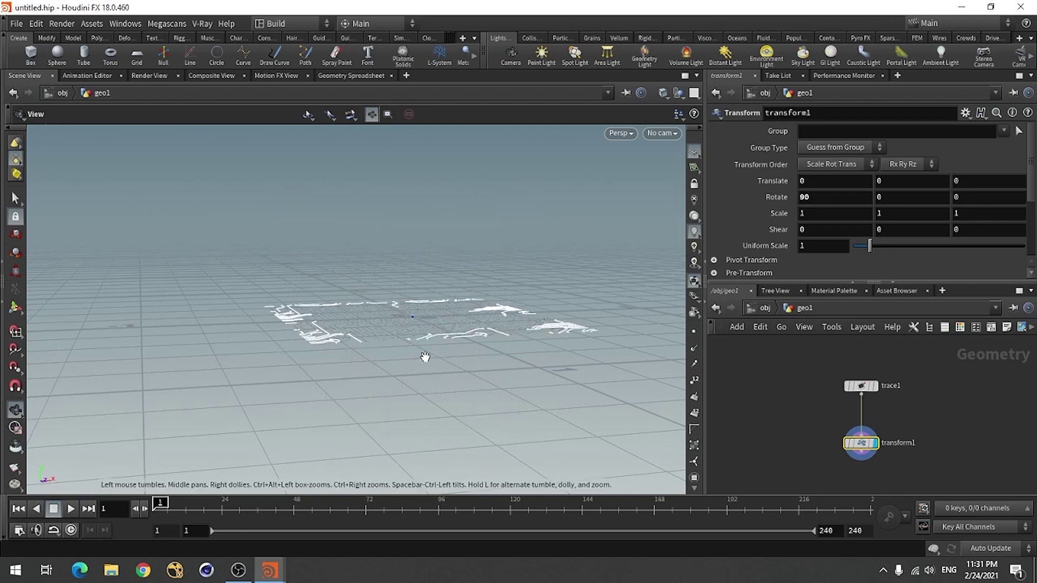
pyautogui.scroll(6, 425, 356)
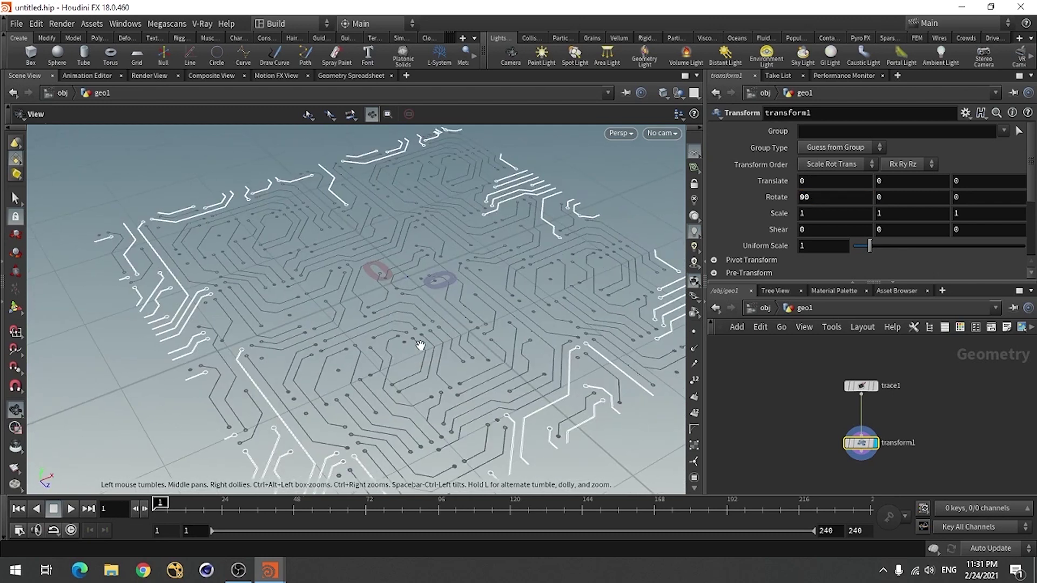
pyautogui.moveTo(421, 344); pyautogui.dragTo(331, 290, button='middle')
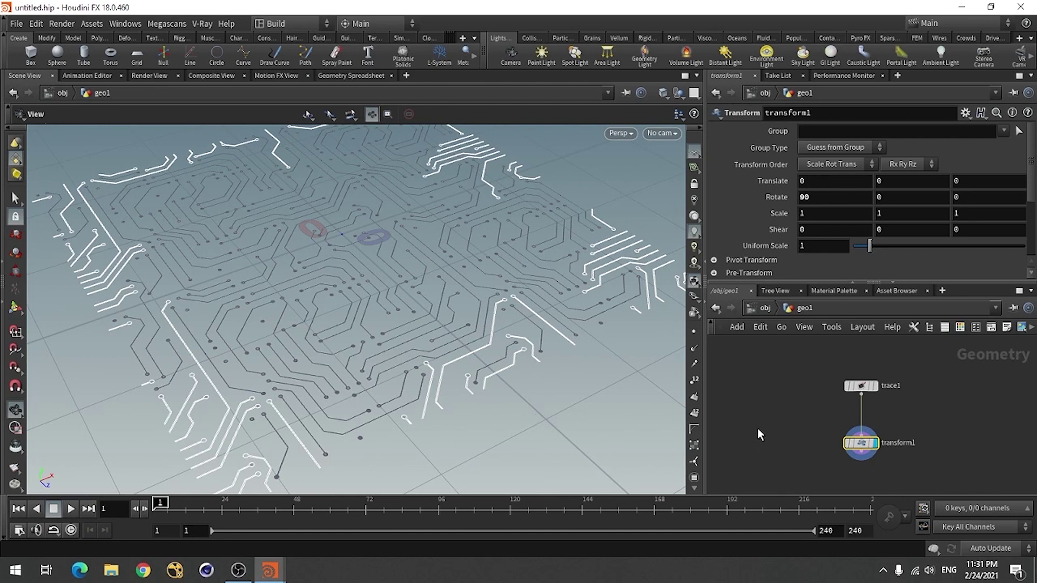
# Step: Add a Carve node wired below transform1 and display it
pyautogui.moveTo(758, 429); pyautogui.dragTo(750, 376, button='middle')
pyautogui.press('Tab')
pyautogui.write('c')
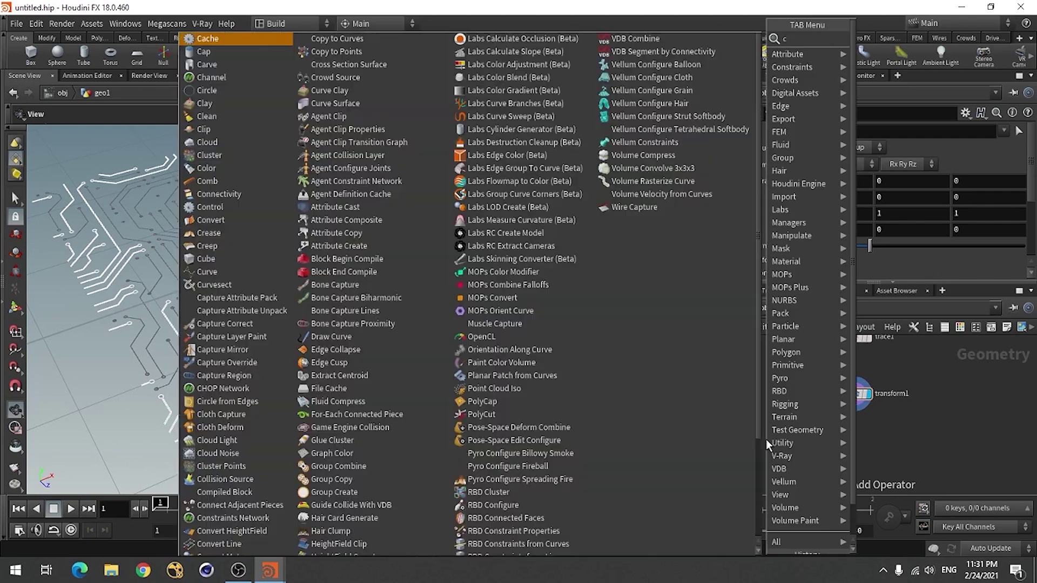
pyautogui.write('lean')
pyautogui.click(864, 41)
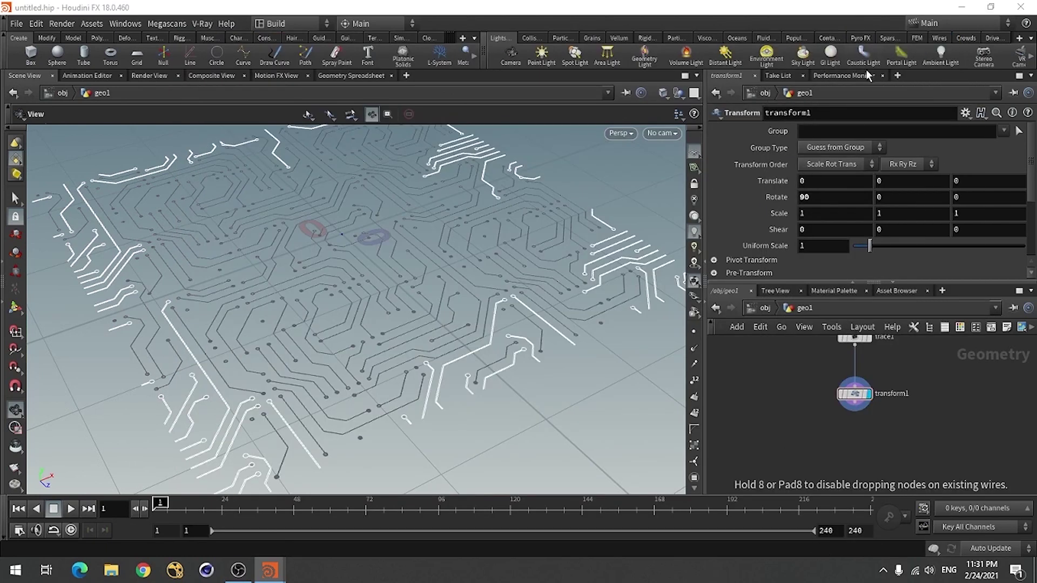
pyautogui.click(855, 451)
pyautogui.click(854, 412)
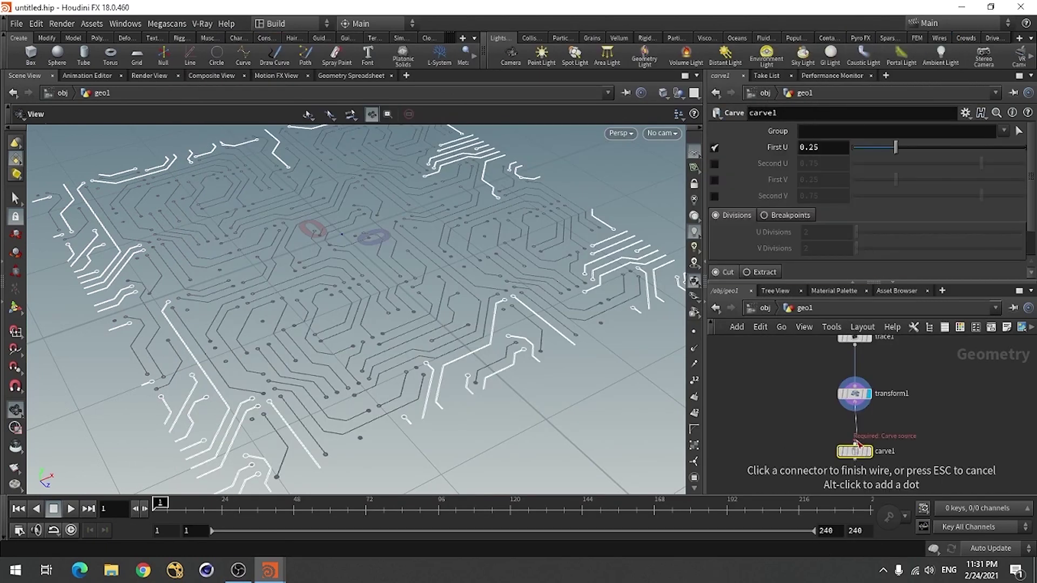
pyautogui.click(854, 444)
pyautogui.click(868, 452)
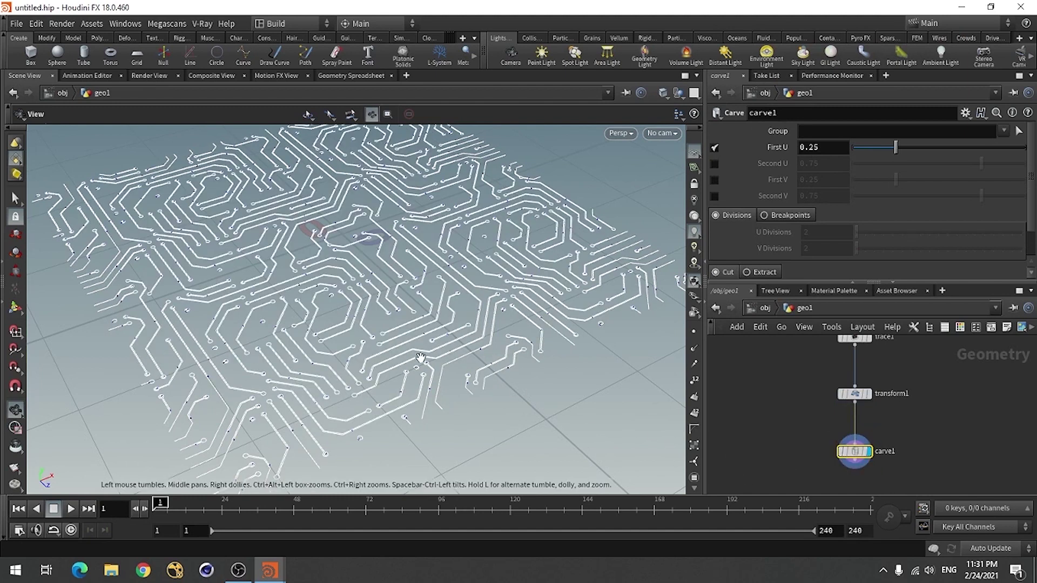
pyautogui.scroll(15, 421, 358)
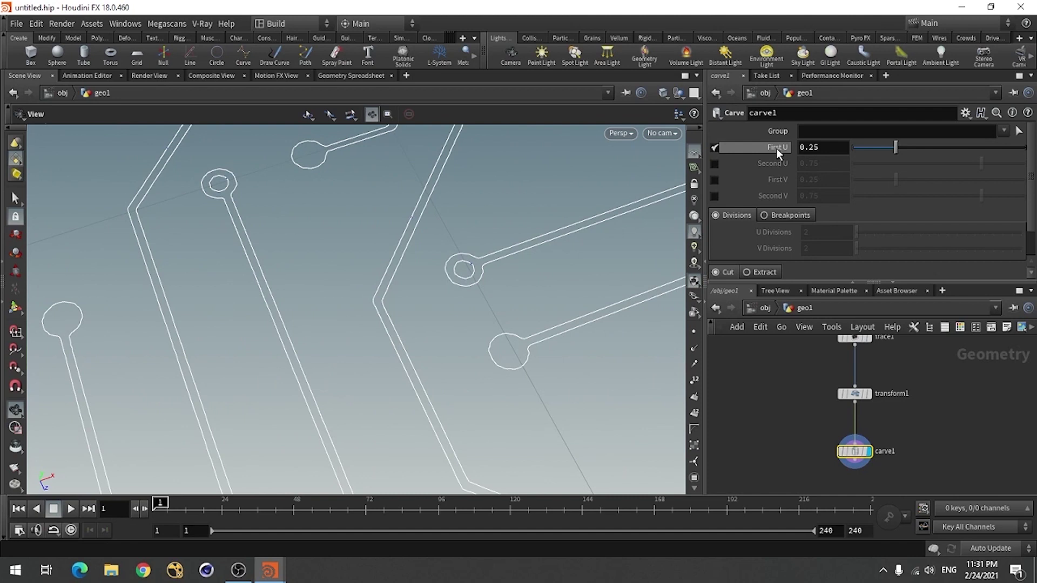
# Step: Set carve1's First U to 0.473 to trim the start of each trace
pyautogui.moveTo(895, 148); pyautogui.dragTo(855, 154)
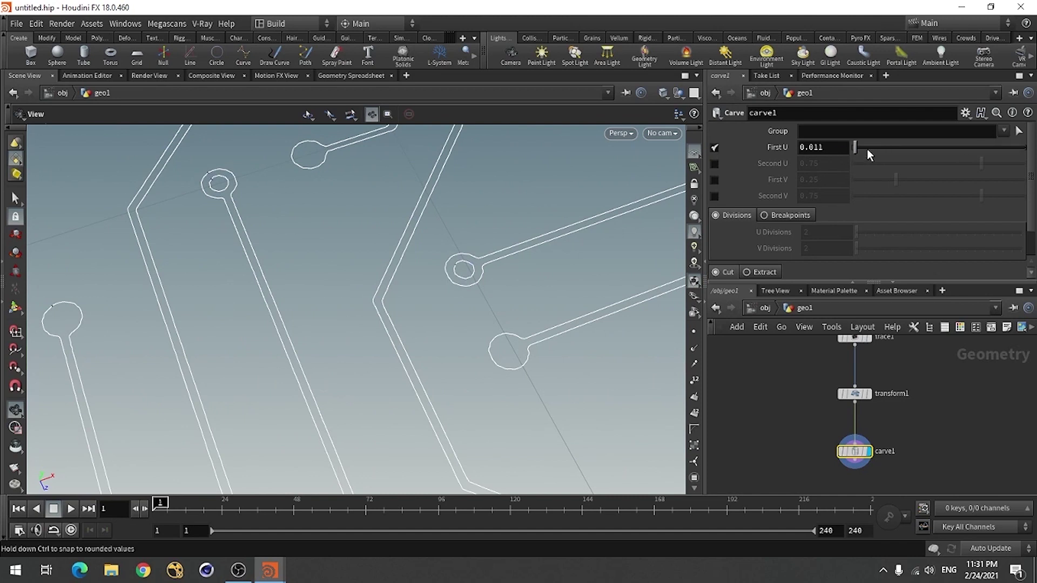
pyautogui.moveTo(1024, 148); pyautogui.dragTo(805, 163)
pyautogui.moveTo(888, 164); pyautogui.dragTo(863, 163)
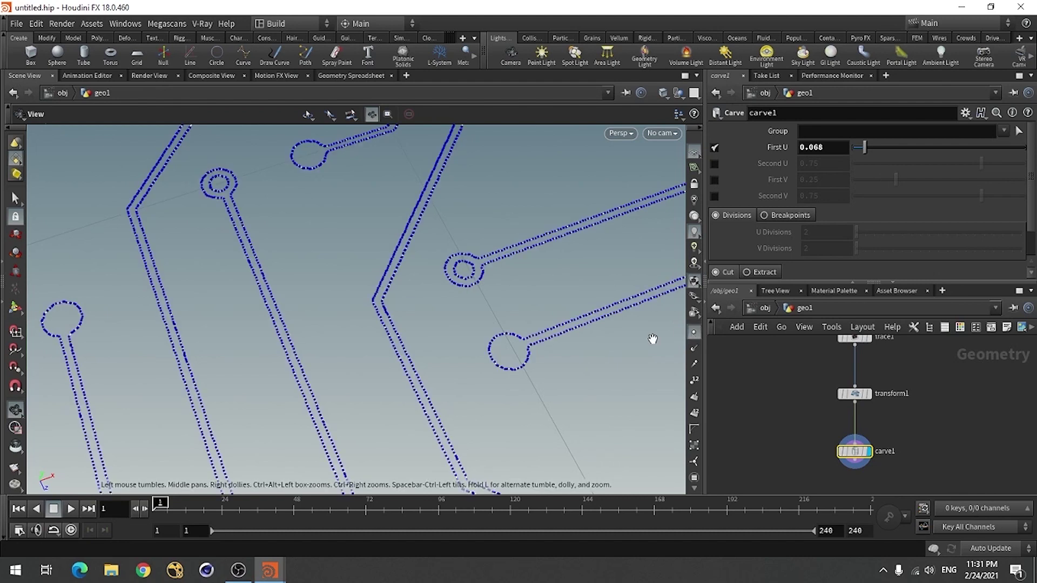
pyautogui.moveTo(864, 148); pyautogui.dragTo(921, 167)
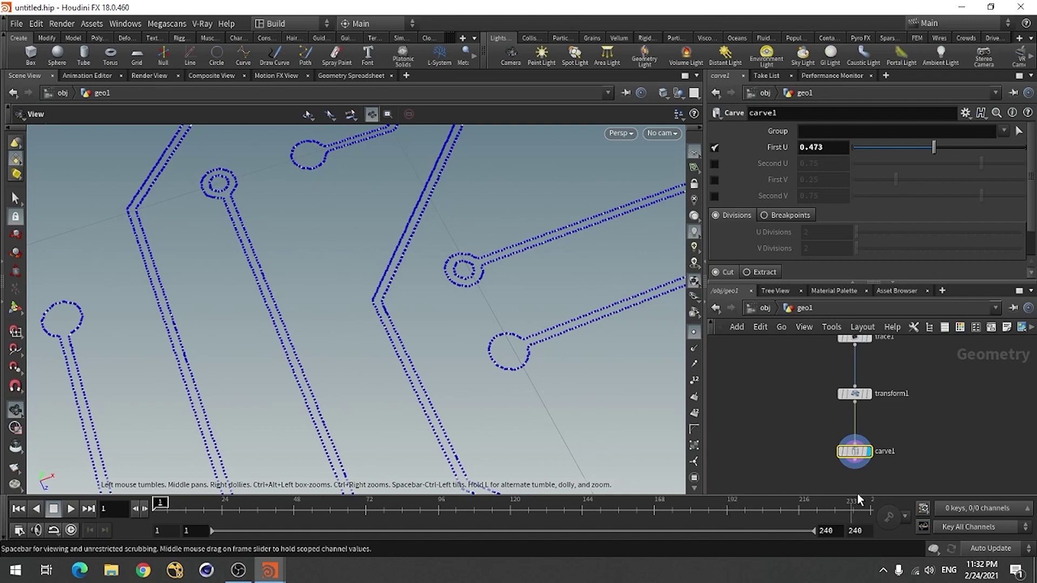
# Step: Insert a Join node on the wire between transform1 and carve1
pyautogui.press('Tab')
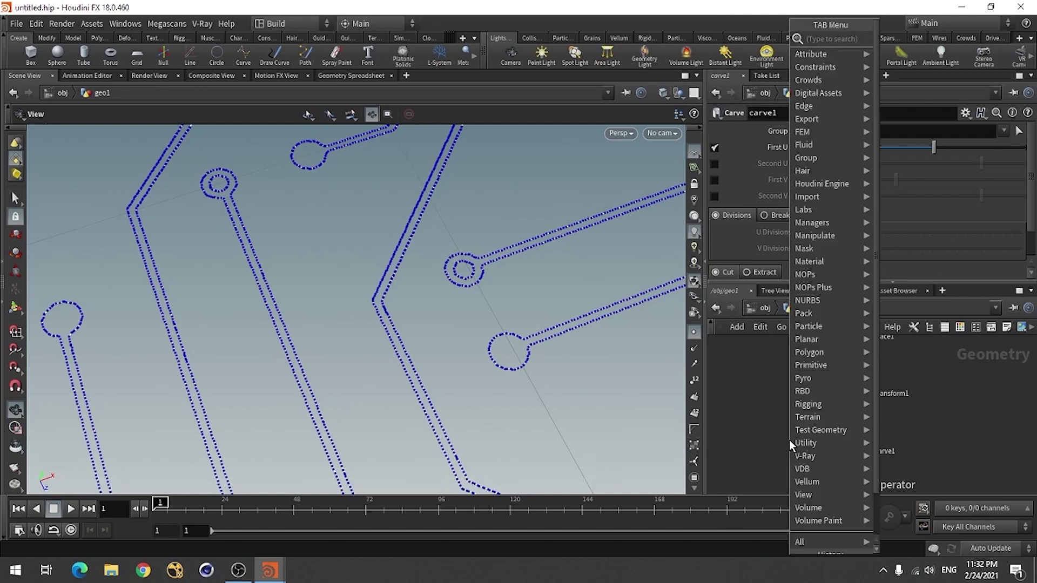
pyautogui.write('jo')
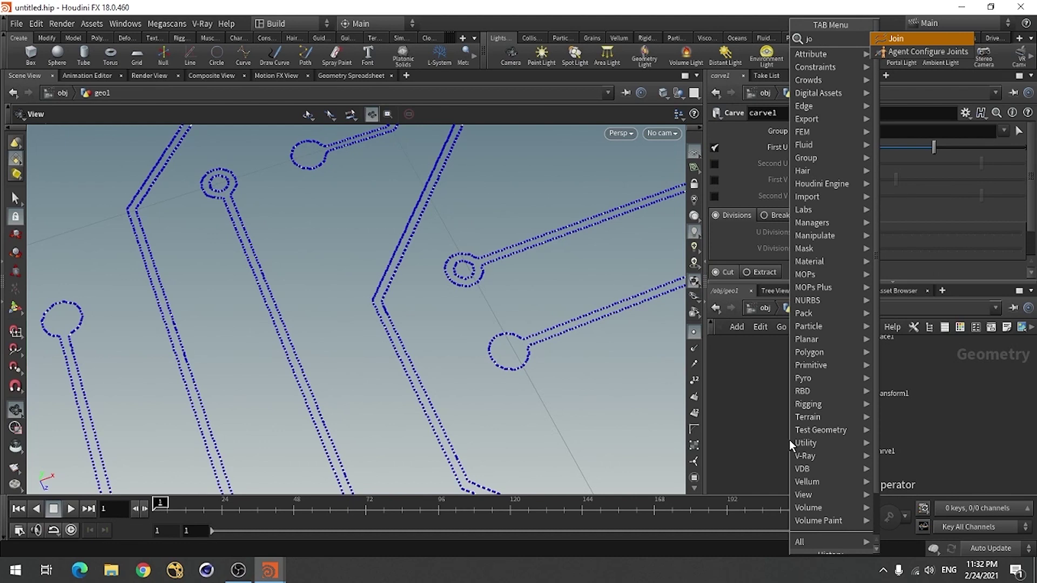
pyautogui.click(896, 39)
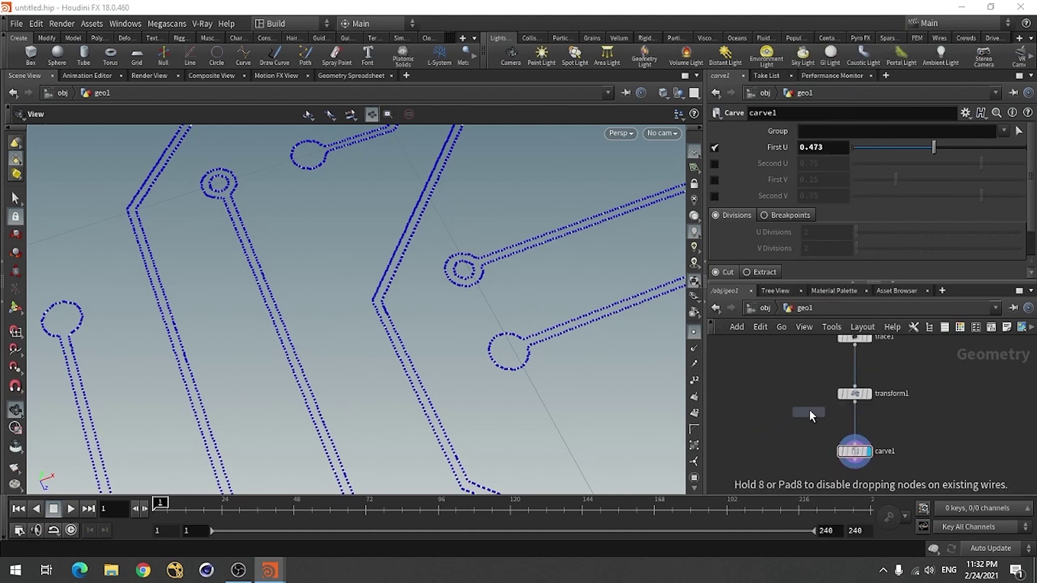
pyautogui.click(856, 421)
# Step: Enable Only Connected on join1 to merge the trace pieces
pyautogui.moveTo(375, 336); pyautogui.dragTo(351, 314)
pyautogui.scroll(-5, 351, 314)
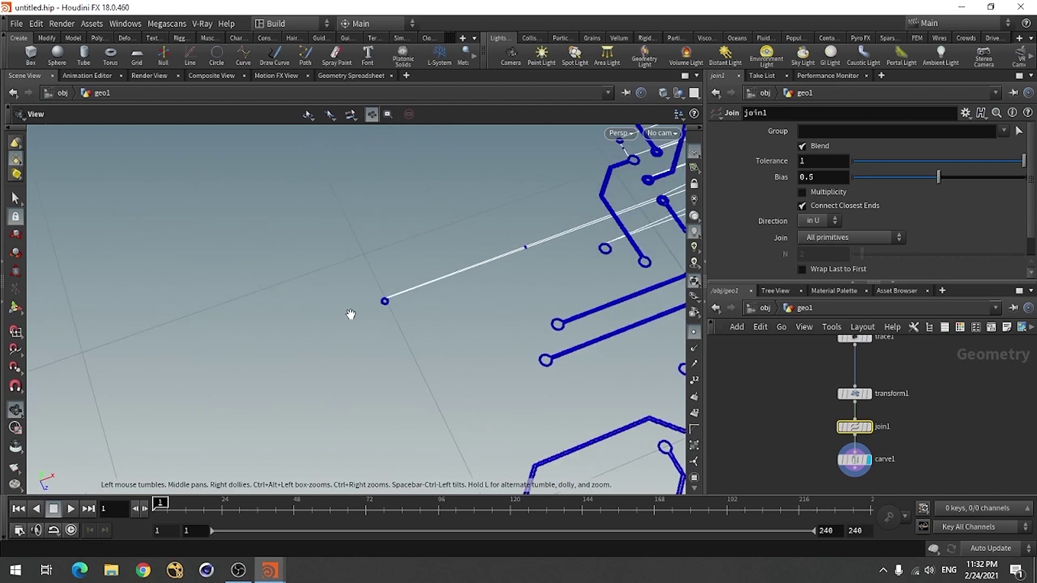
pyautogui.scroll(-3, 683, 323)
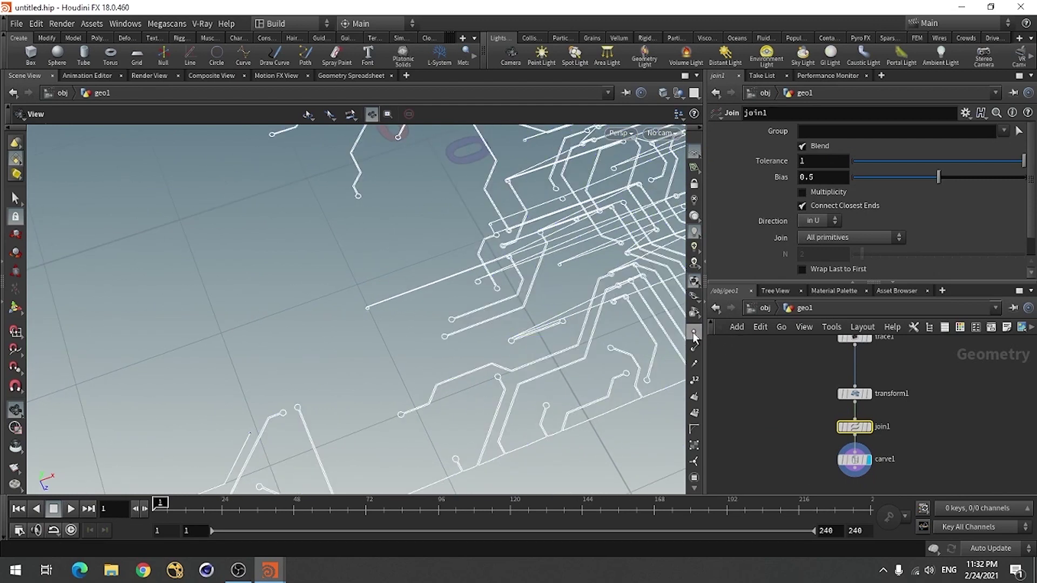
pyautogui.moveTo(370, 336); pyautogui.dragTo(373, 336)
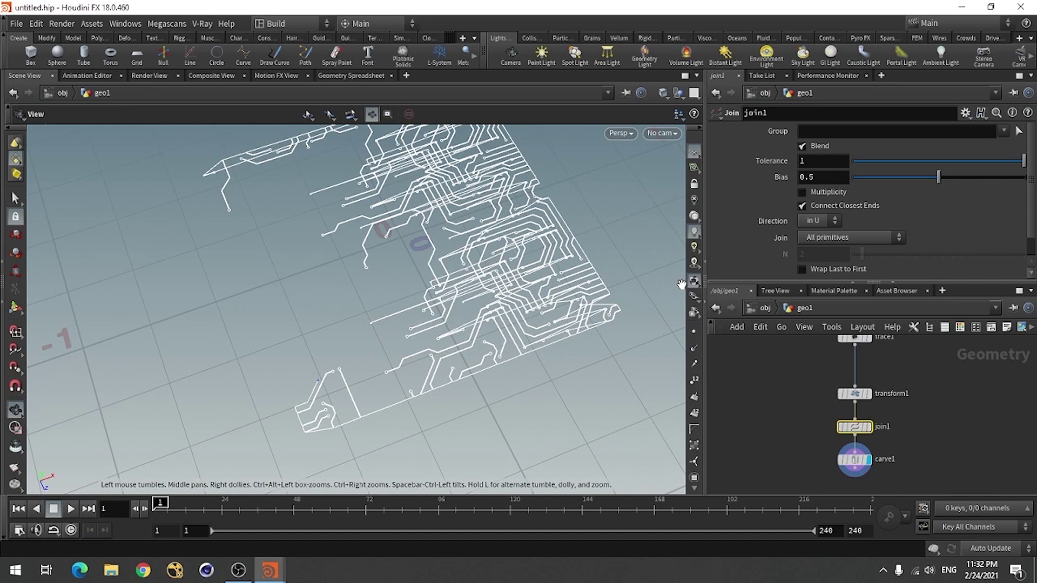
pyautogui.scroll(-1, 738, 209)
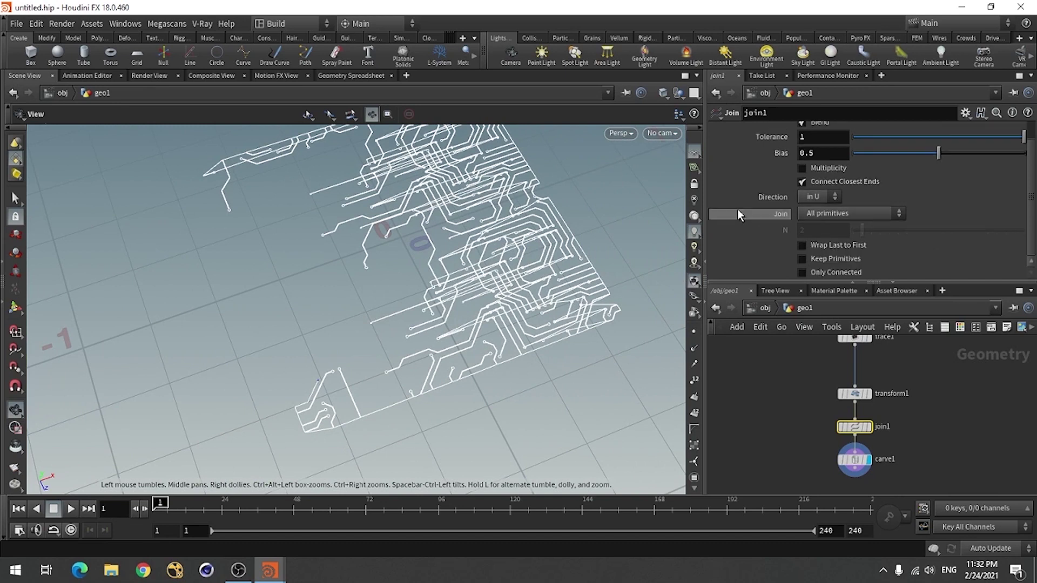
pyautogui.click(819, 271)
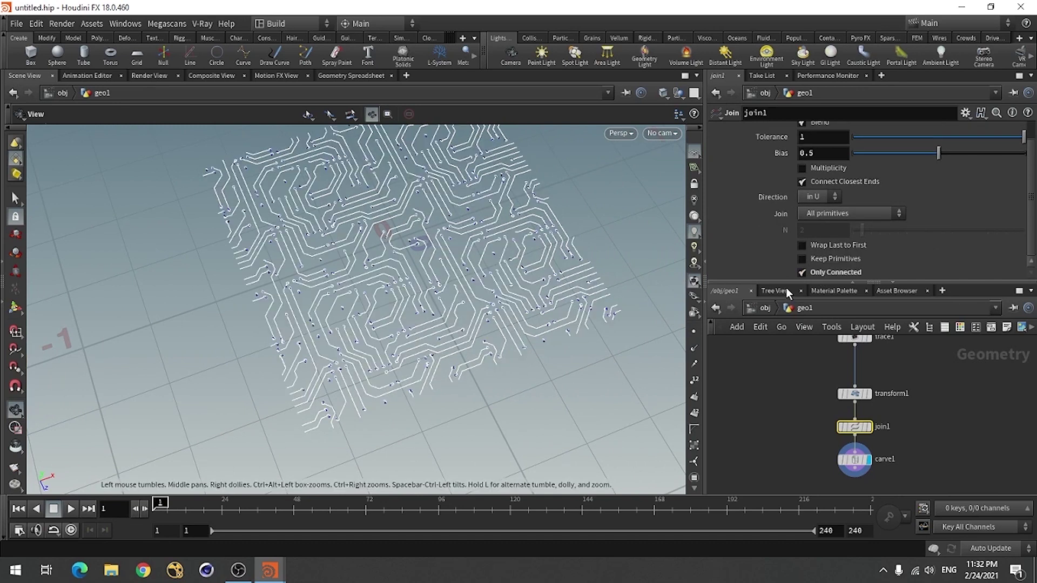
pyautogui.scroll(10, 383, 366)
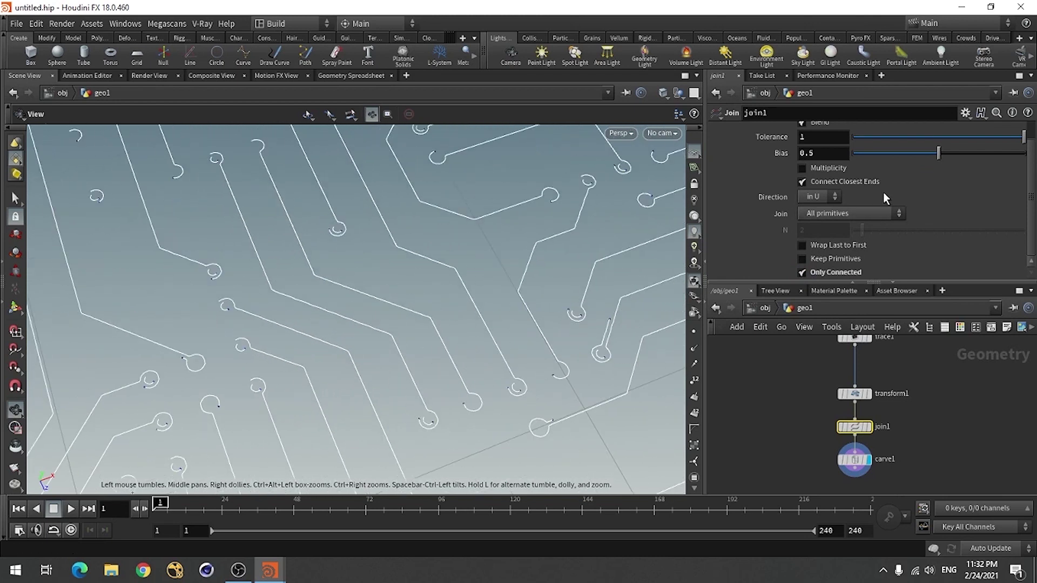
# Step: Reset carve1's First U to 0 for full-length traces
pyautogui.click(864, 467)
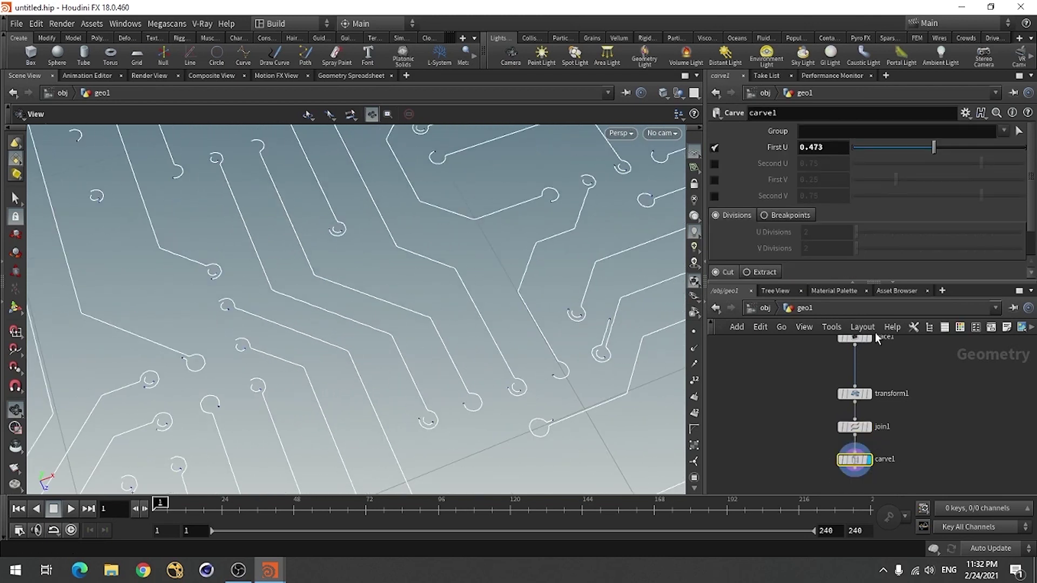
pyautogui.moveTo(933, 155); pyautogui.dragTo(845, 172)
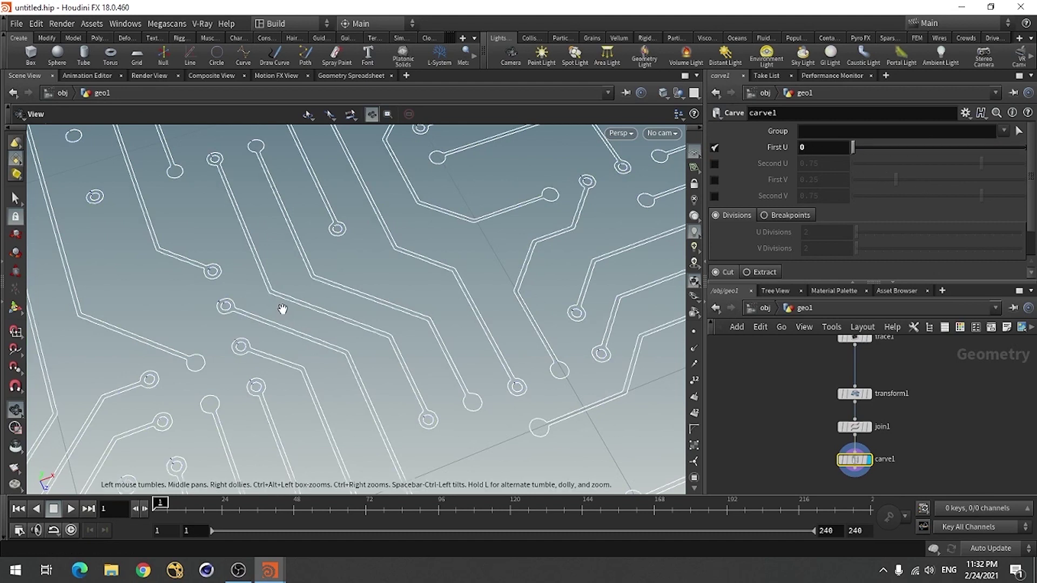
pyautogui.moveTo(280, 308); pyautogui.dragTo(286, 294, button='middle')
pyautogui.moveTo(305, 372); pyautogui.dragTo(310, 347)
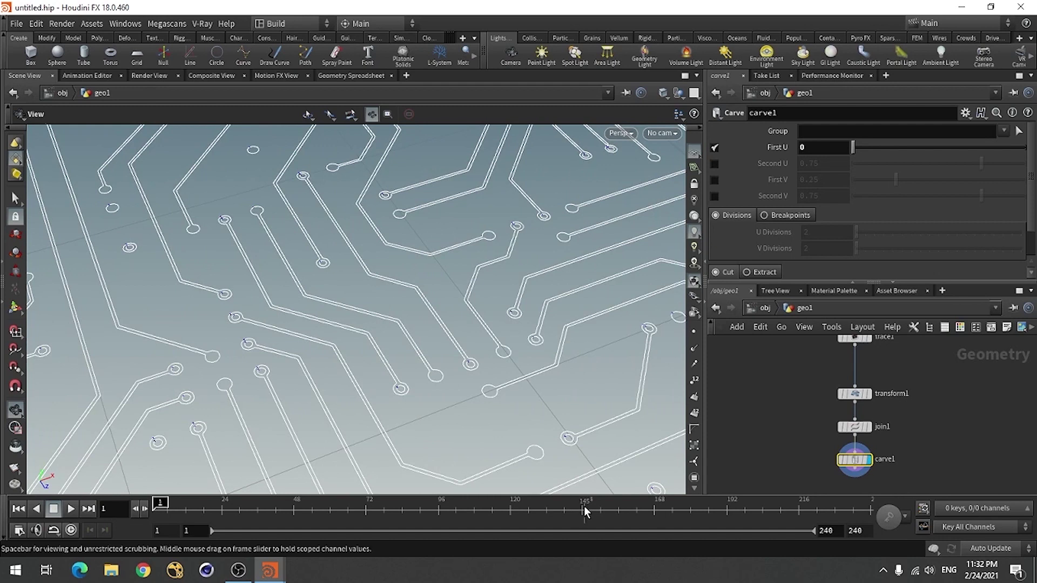
# Step: Set the timeline end frame to 150
pyautogui.moveTo(834, 534); pyautogui.dragTo(799, 533)
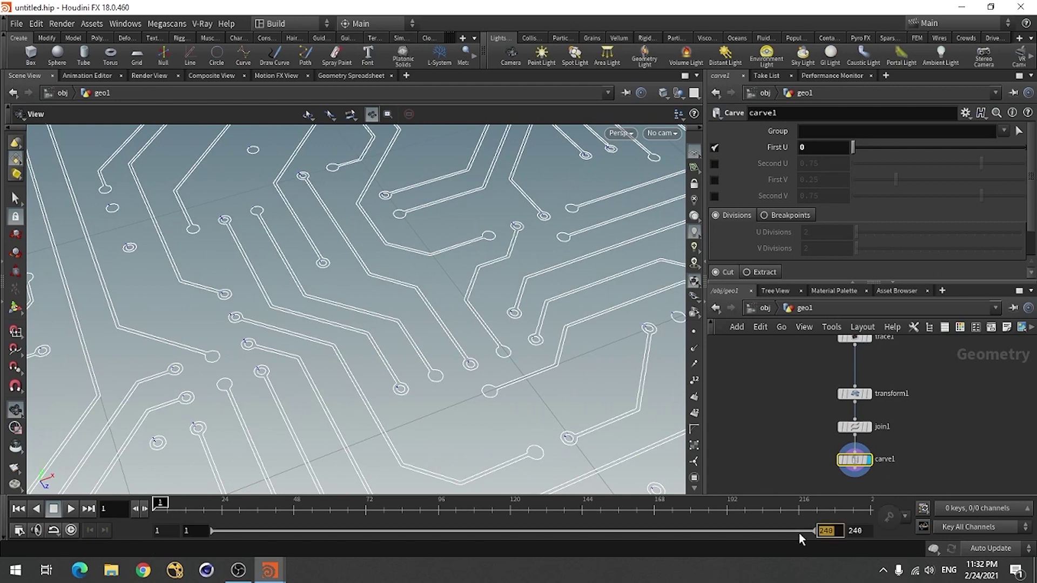
pyautogui.write('150')
pyautogui.press('Return')
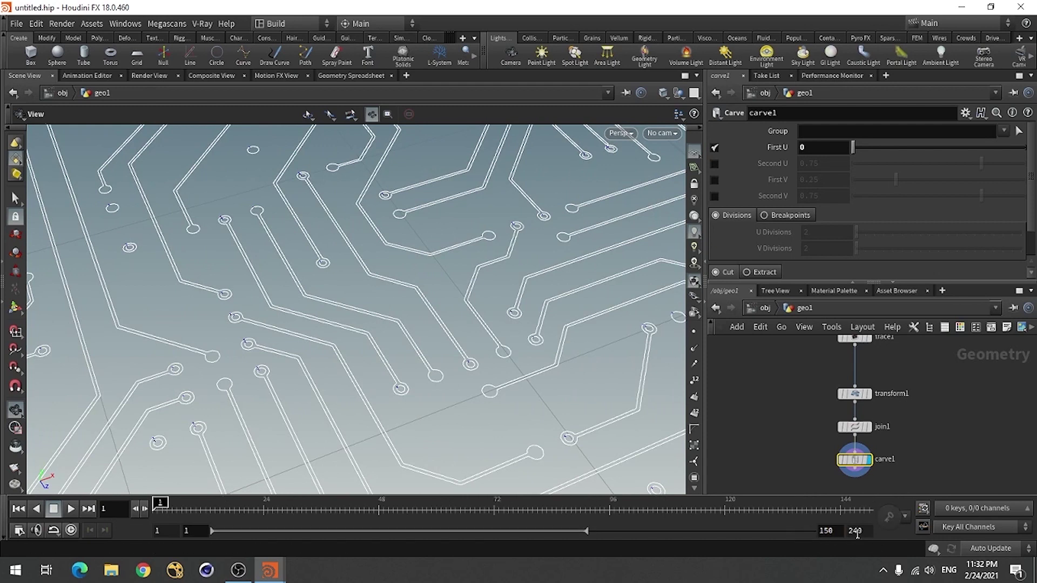
pyautogui.click(857, 530)
pyautogui.write('150')
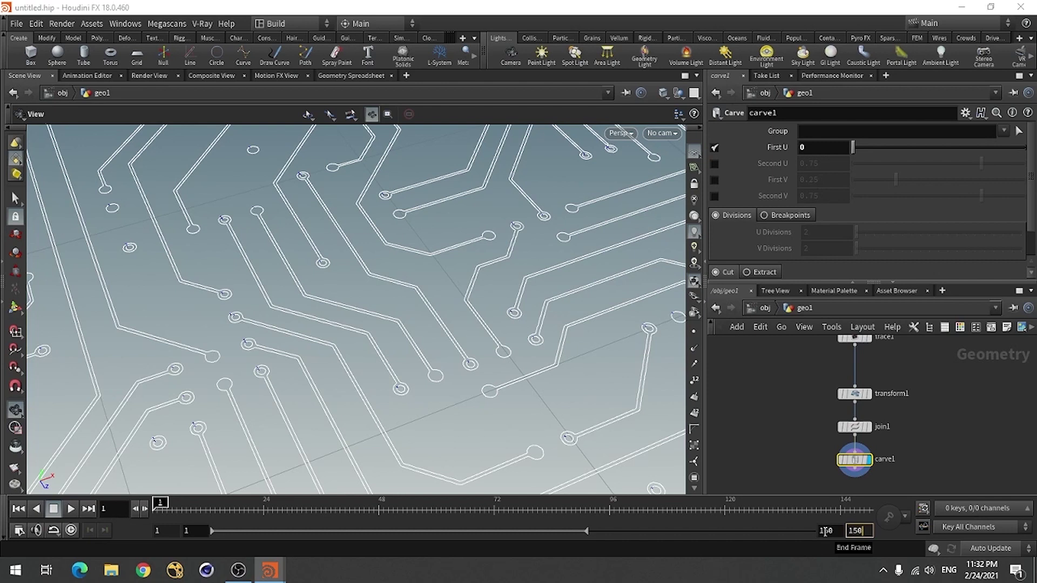
pyautogui.press('Return')
pyautogui.scroll(-8, 326, 407)
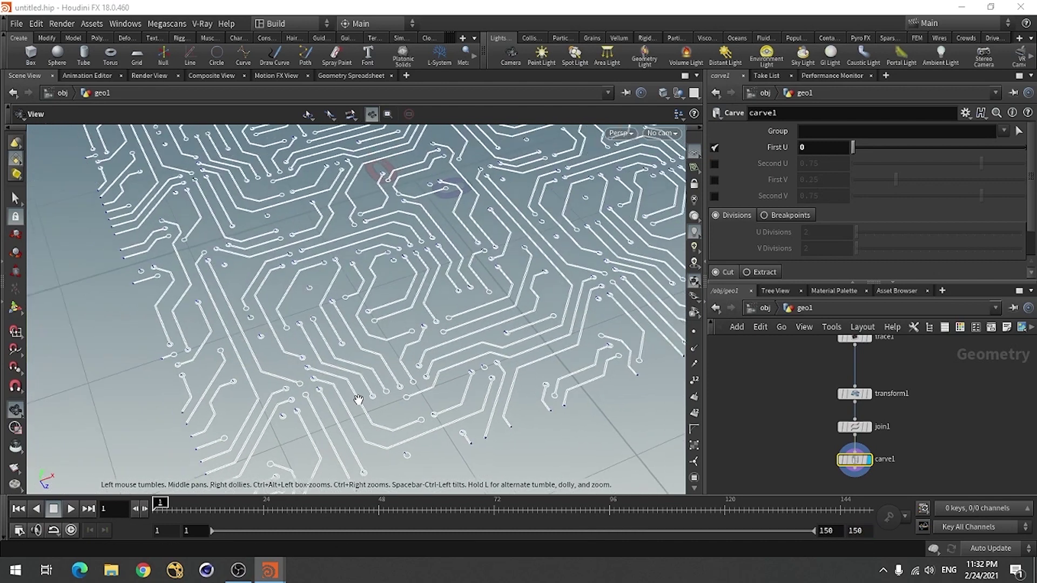
pyautogui.scroll(-2, 358, 400)
# Step: Keyframe First U at 1 on frame 1 and 0 on frame 150, then preview the growth
pyautogui.moveTo(853, 147); pyautogui.dragTo(1024, 147)
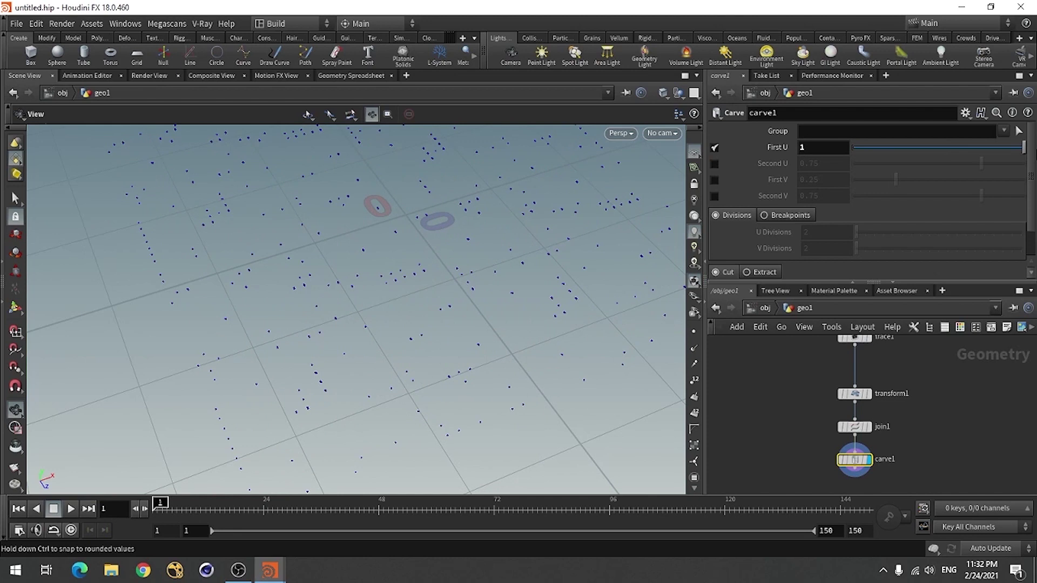
pyautogui.keyDown('alt'); pyautogui.click(810, 148); pyautogui.keyUp('alt')
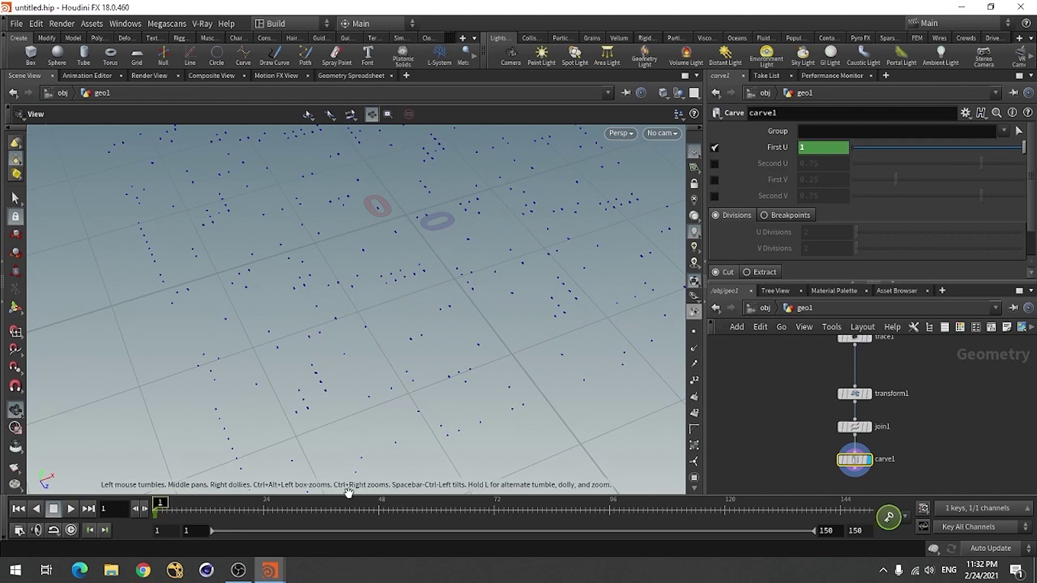
pyautogui.moveTo(158, 503); pyautogui.dragTo(978, 504)
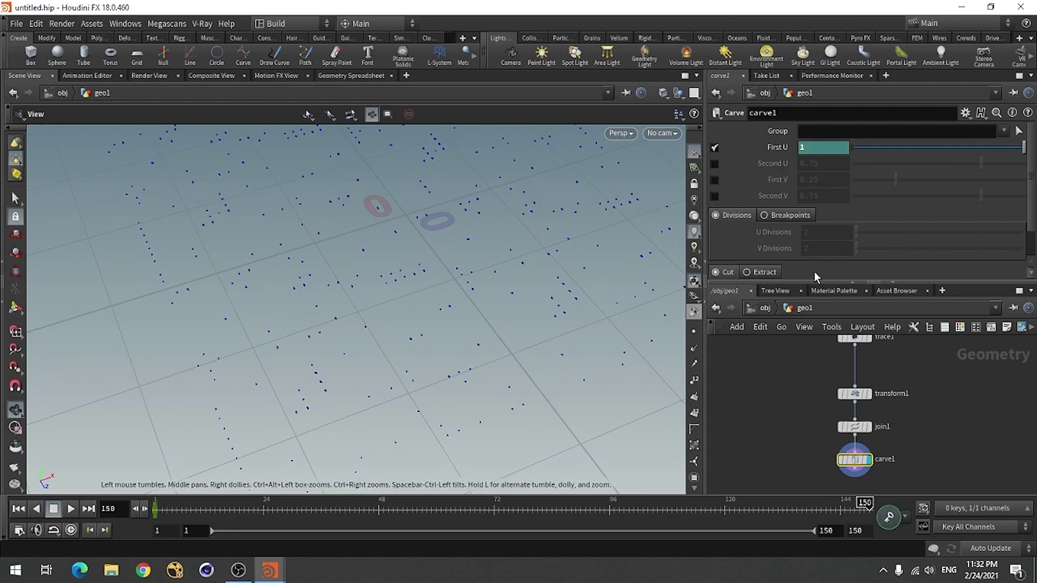
pyautogui.moveTo(972, 147); pyautogui.dragTo(769, 163)
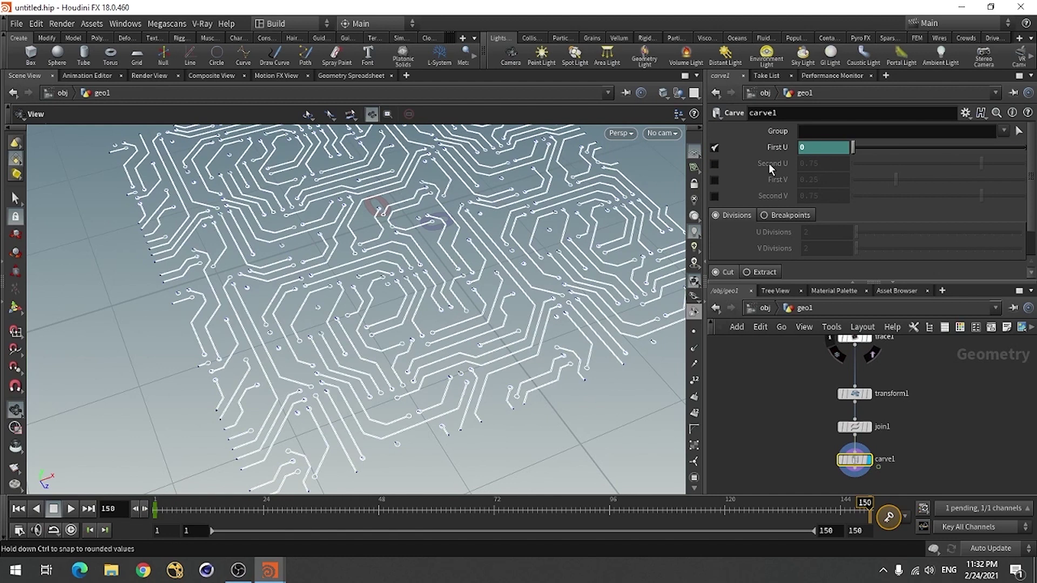
pyautogui.keyDown('alt'); pyautogui.click(828, 149); pyautogui.keyUp('alt')
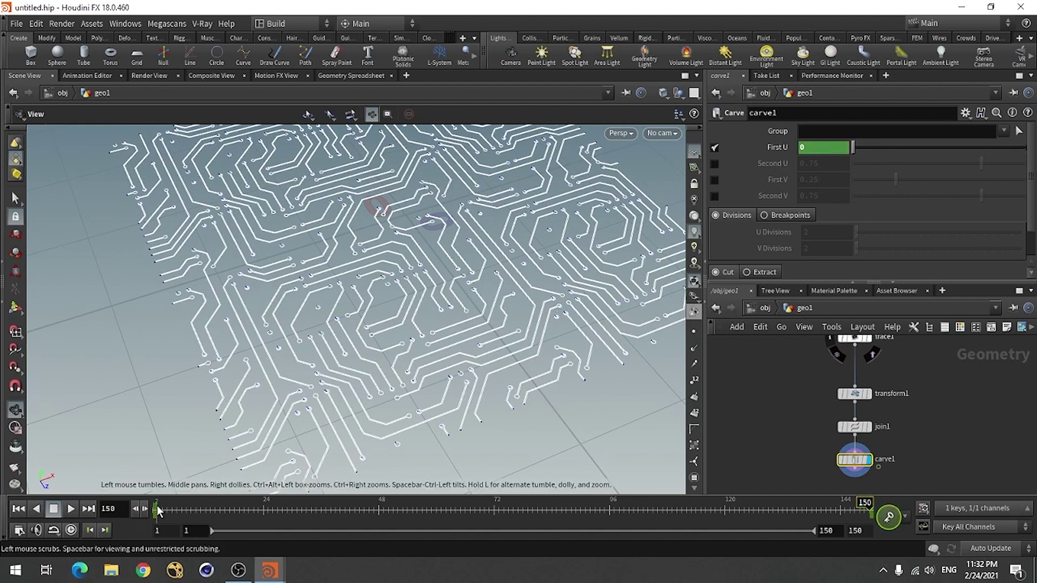
pyautogui.moveTo(160, 511); pyautogui.dragTo(474, 542)
pyautogui.click(806, 404)
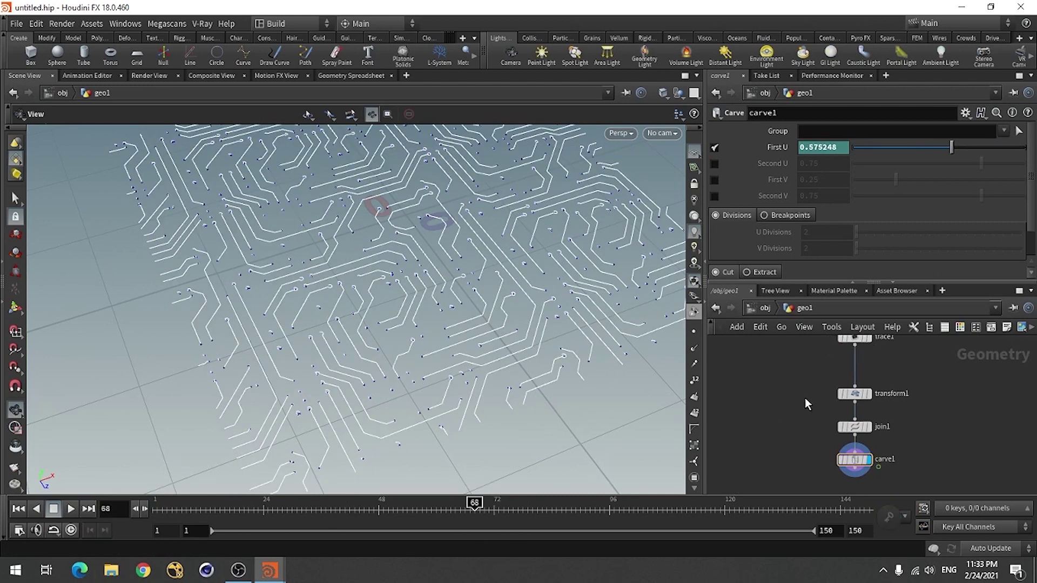
# Step: Save the scene as Tute.hip on the Desktop
pyautogui.hotkey('ctrl', 's')
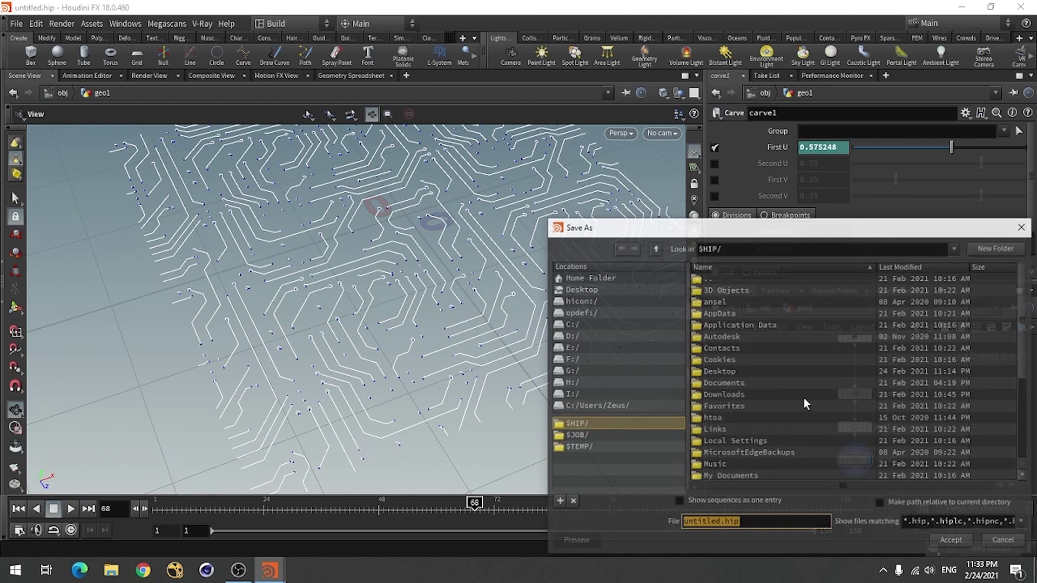
pyautogui.click(572, 289)
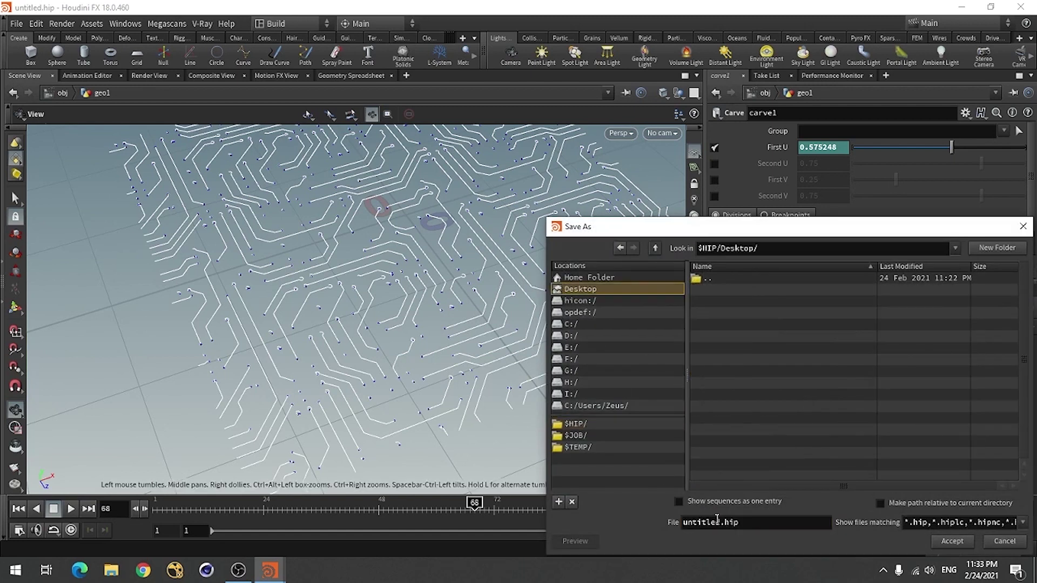
pyautogui.doubleClick(719, 521)
pyautogui.write('Tut')
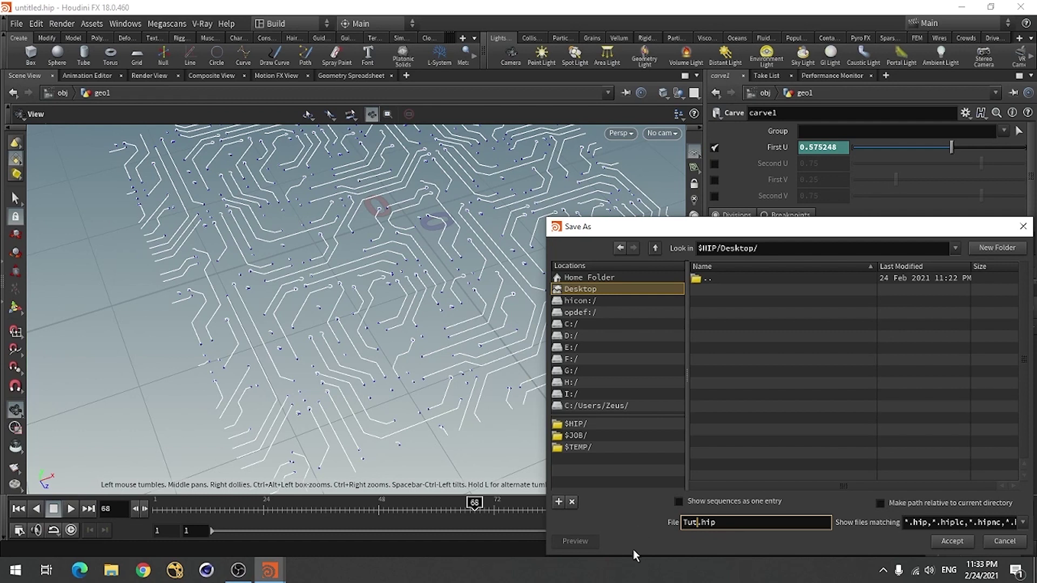
pyautogui.write('e')
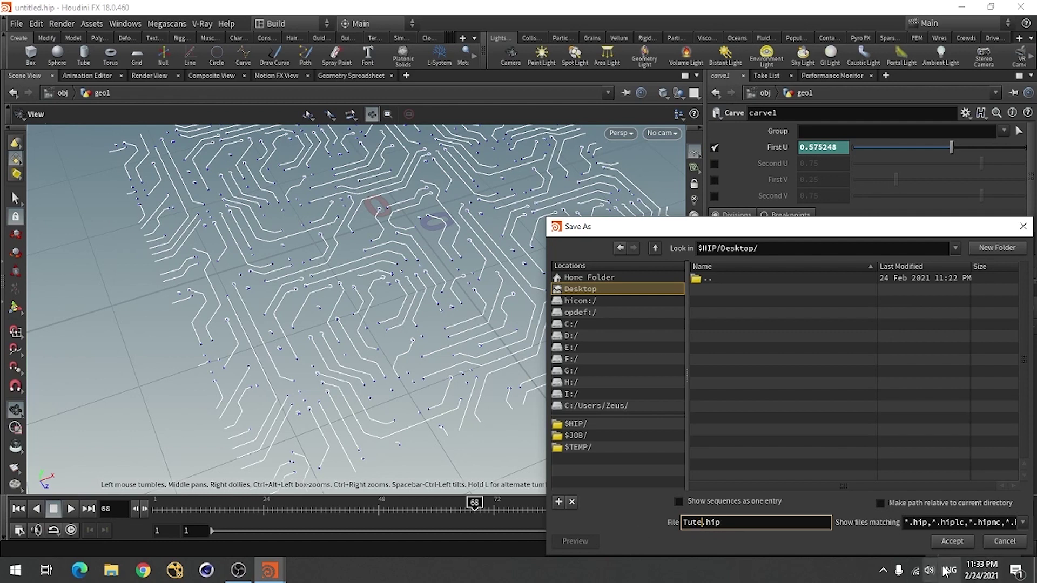
pyautogui.click(956, 542)
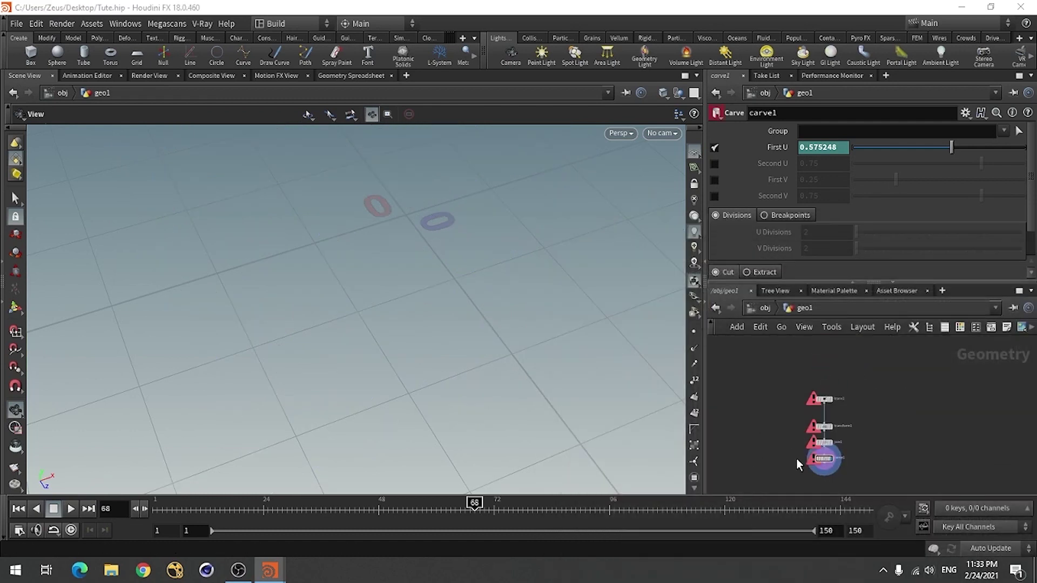
# Step: Relink trace1's Image Input to the Desktop computer-microchip image and save again
pyautogui.scroll(2, 809, 400)
pyautogui.click(864, 404)
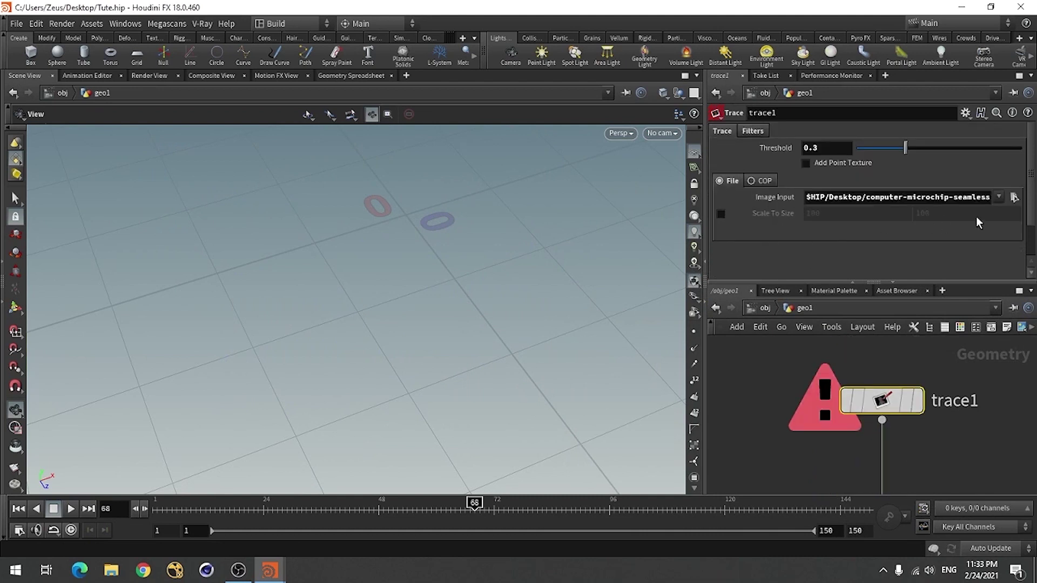
pyautogui.click(1014, 198)
pyautogui.click(580, 102)
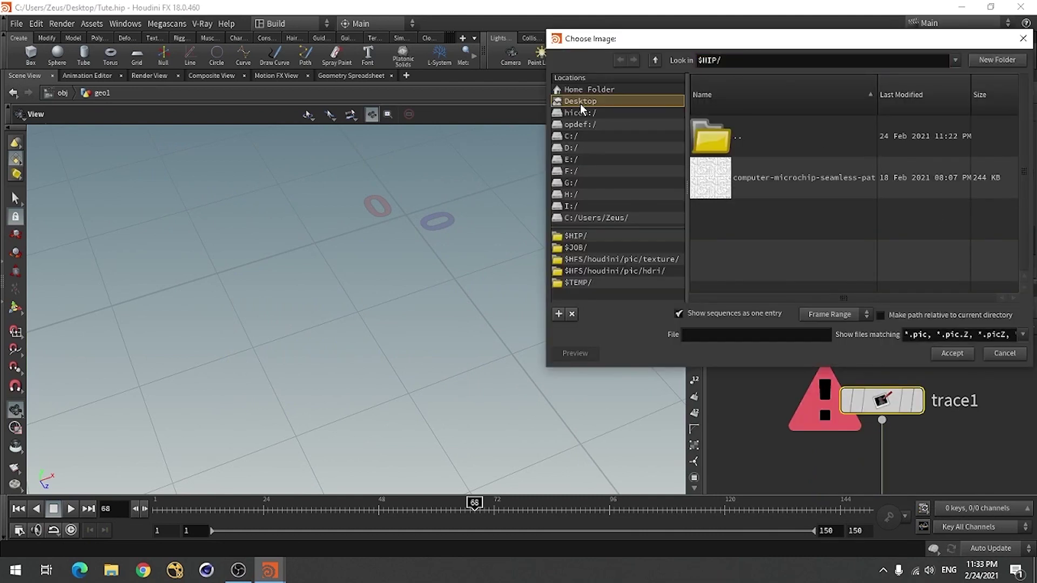
pyautogui.click(799, 178)
pyautogui.click(951, 354)
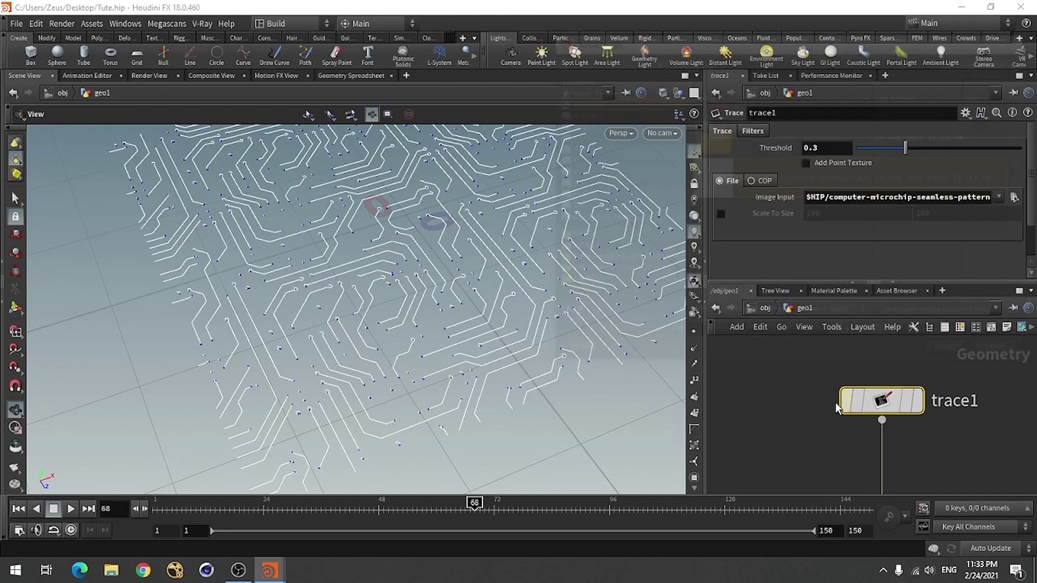
pyautogui.click(776, 422)
pyautogui.hotkey('ctrl', 's')
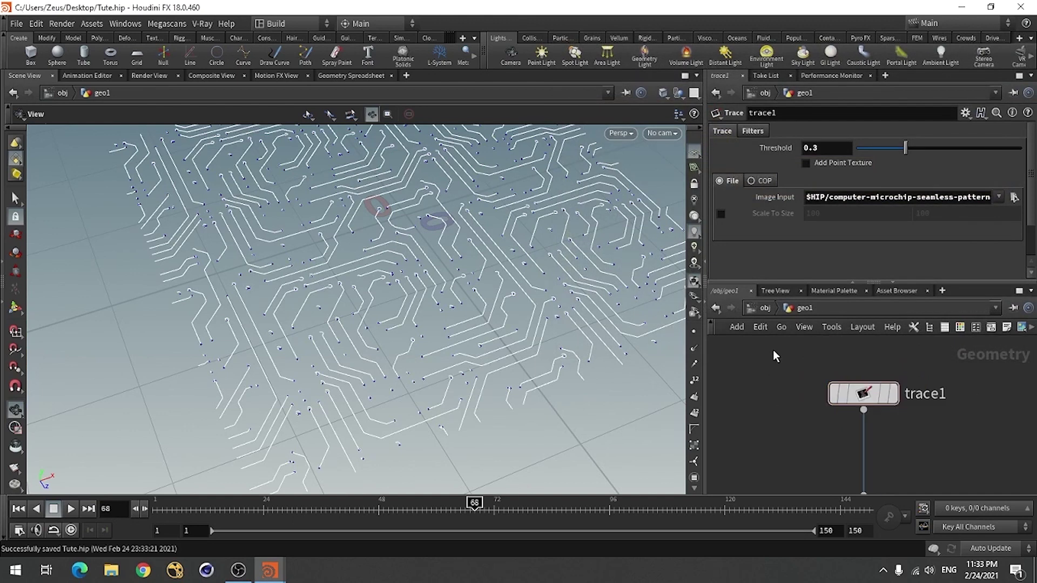
# Step: Add a PolyExtrude node fed by transform1 and display it
pyautogui.scroll(-3, 772, 350)
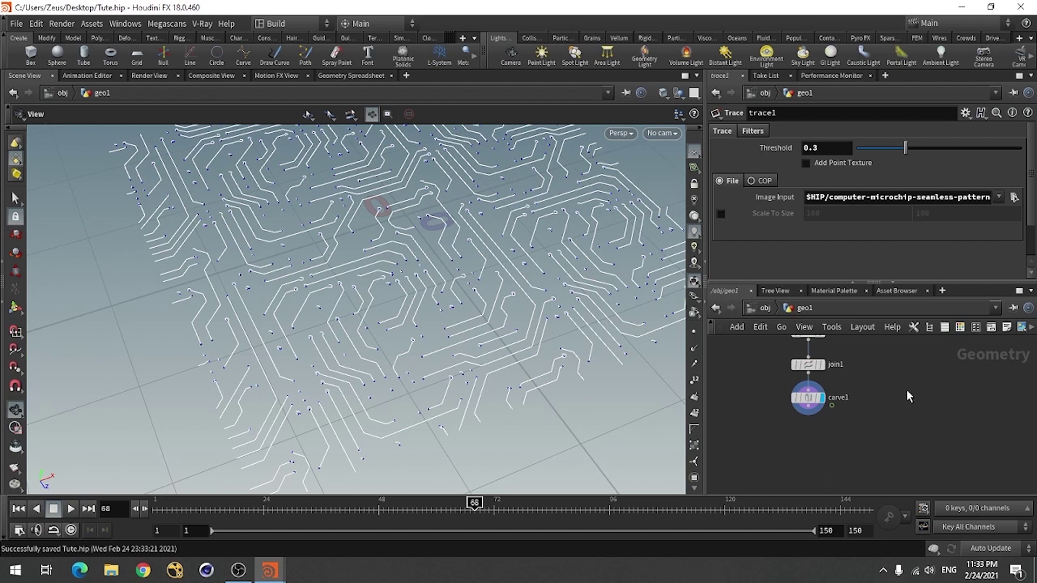
pyautogui.moveTo(830, 354); pyautogui.dragTo(840, 402, button='middle')
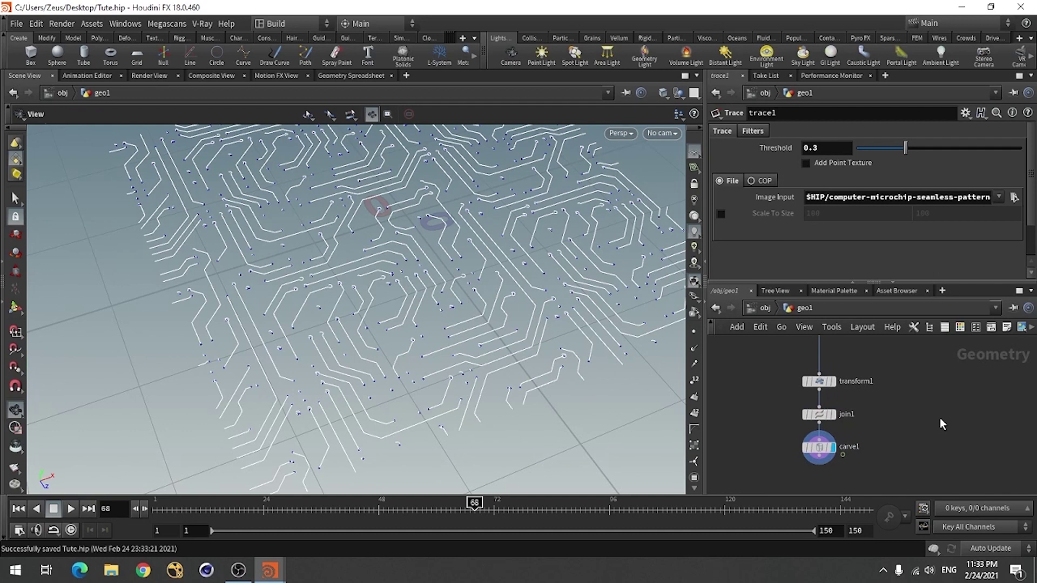
pyautogui.press('Tab')
pyautogui.write('pol')
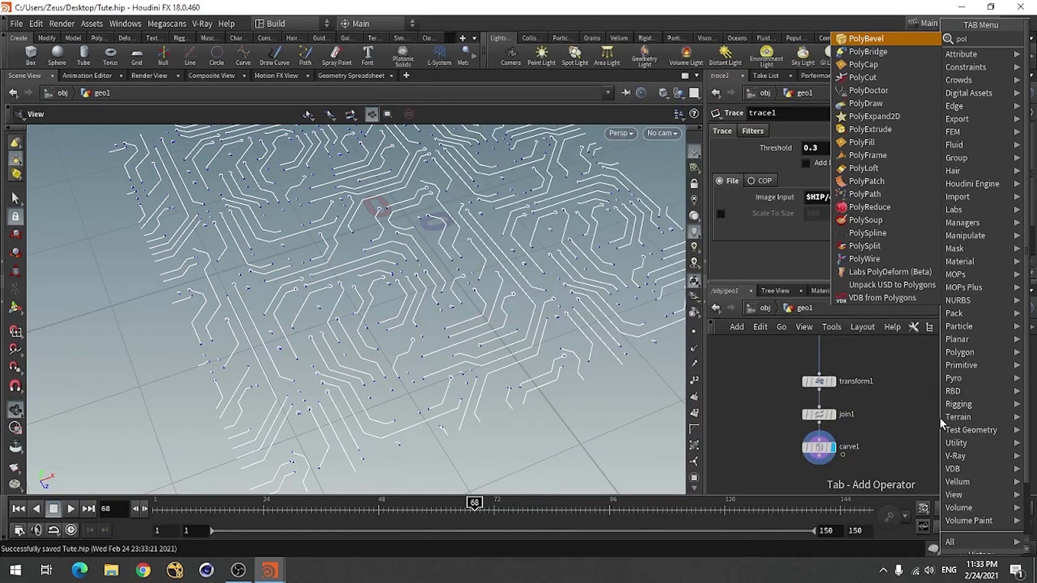
pyautogui.write('y')
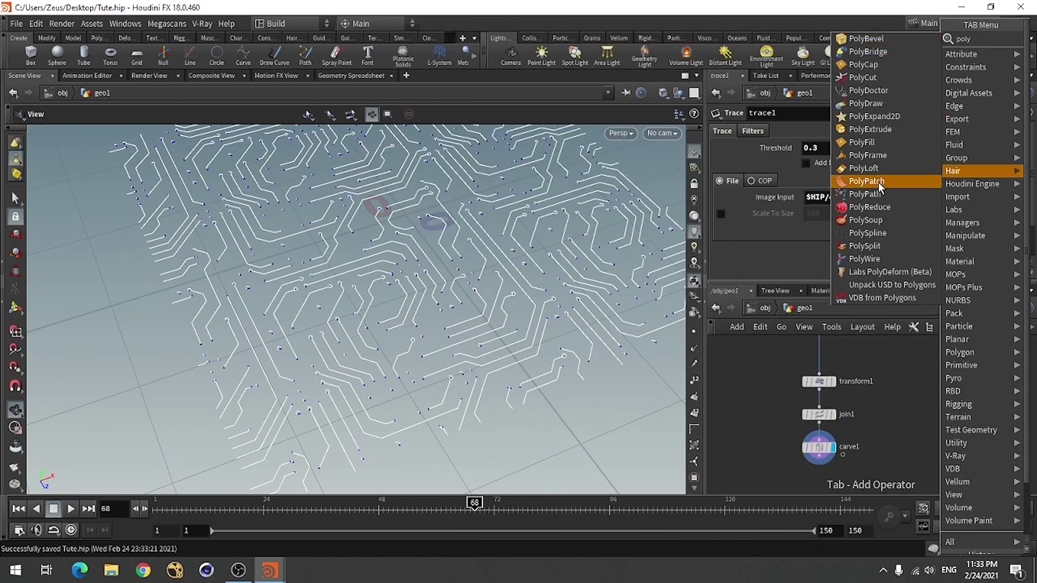
pyautogui.click(869, 129)
pyautogui.click(924, 414)
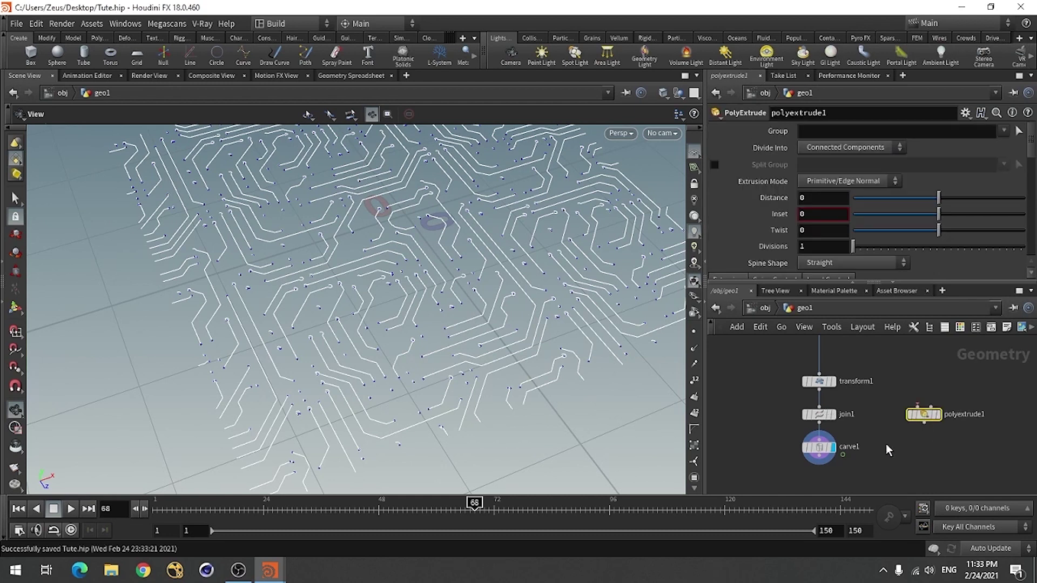
pyautogui.scroll(3, 832, 411)
pyautogui.click(816, 381)
pyautogui.click(958, 407)
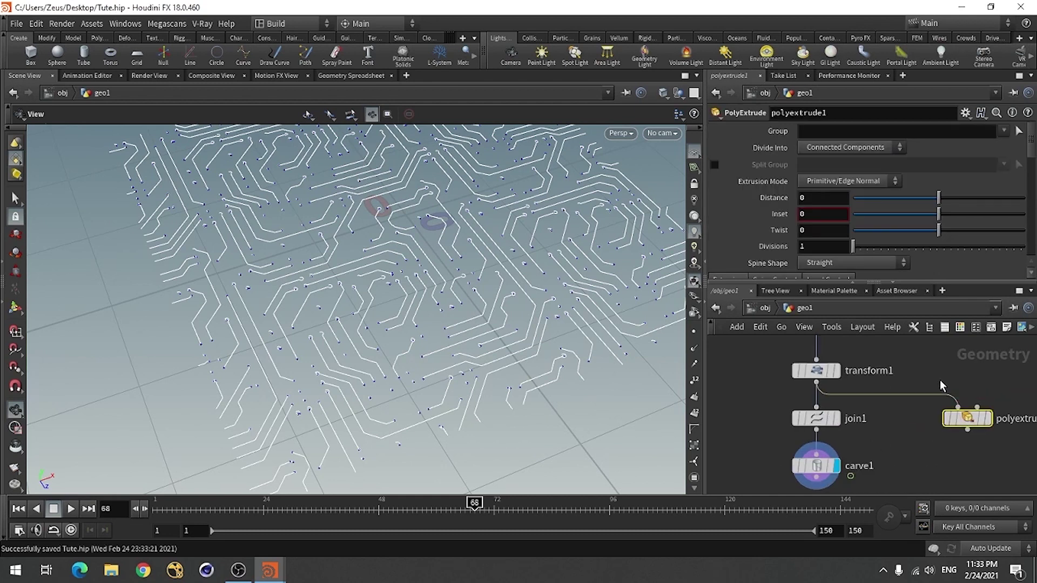
pyautogui.click(987, 418)
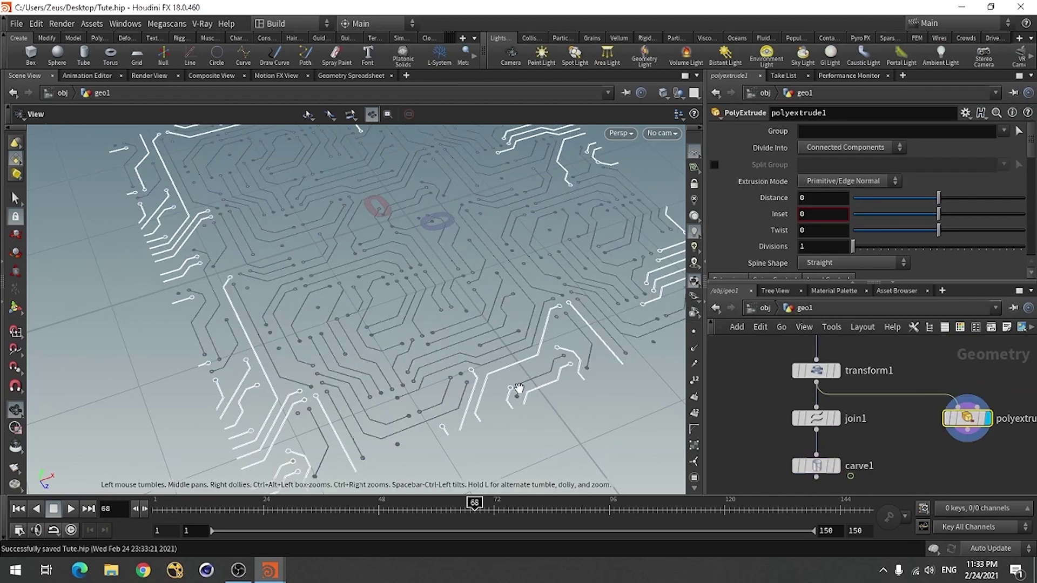
# Step: Set the PolyExtrude Distance to 0.01, trying 0.02 along the way
pyautogui.scroll(6, 486, 400)
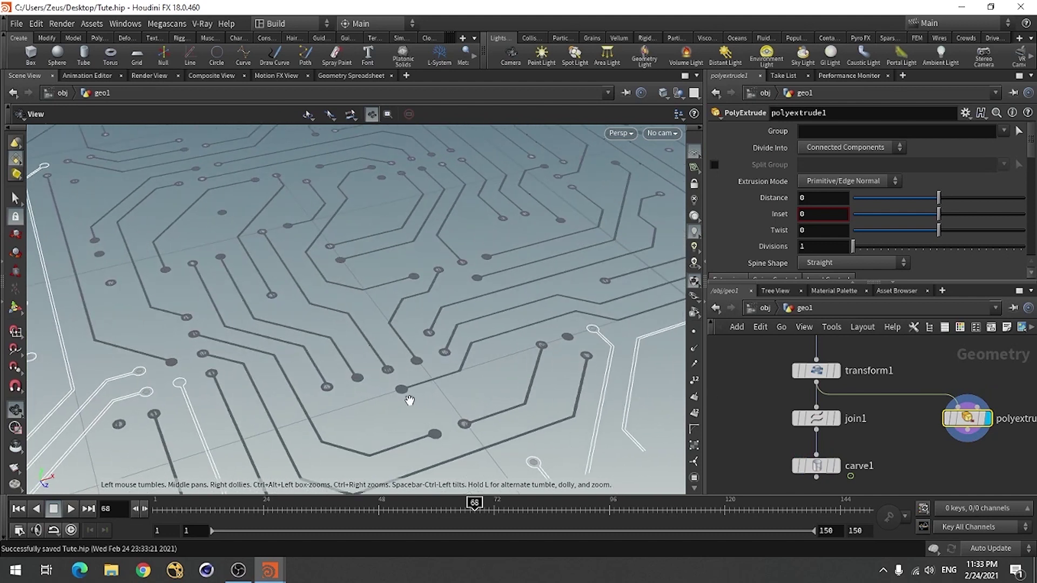
pyautogui.scroll(2, 410, 400)
pyautogui.moveTo(933, 198); pyautogui.dragTo(938, 201)
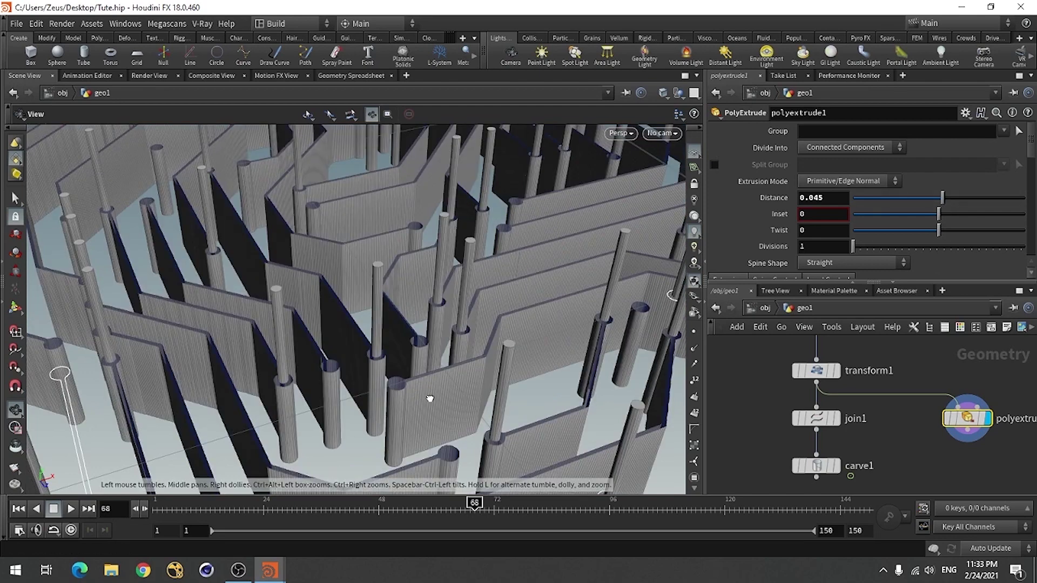
pyautogui.moveTo(429, 399); pyautogui.dragTo(236, 400)
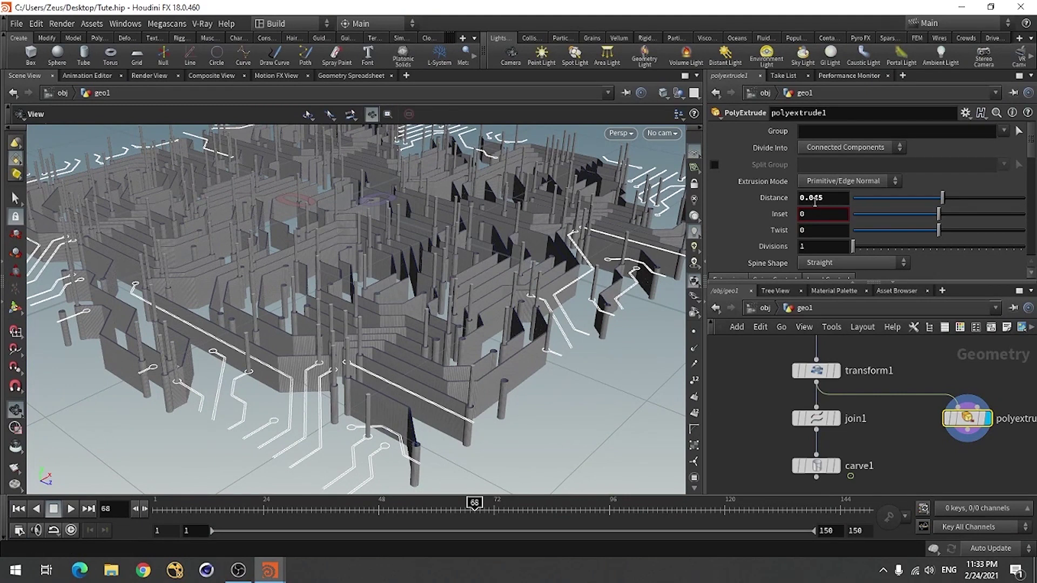
pyautogui.moveTo(813, 198); pyautogui.dragTo(820, 200)
pyautogui.write('2')
pyautogui.press('Return')
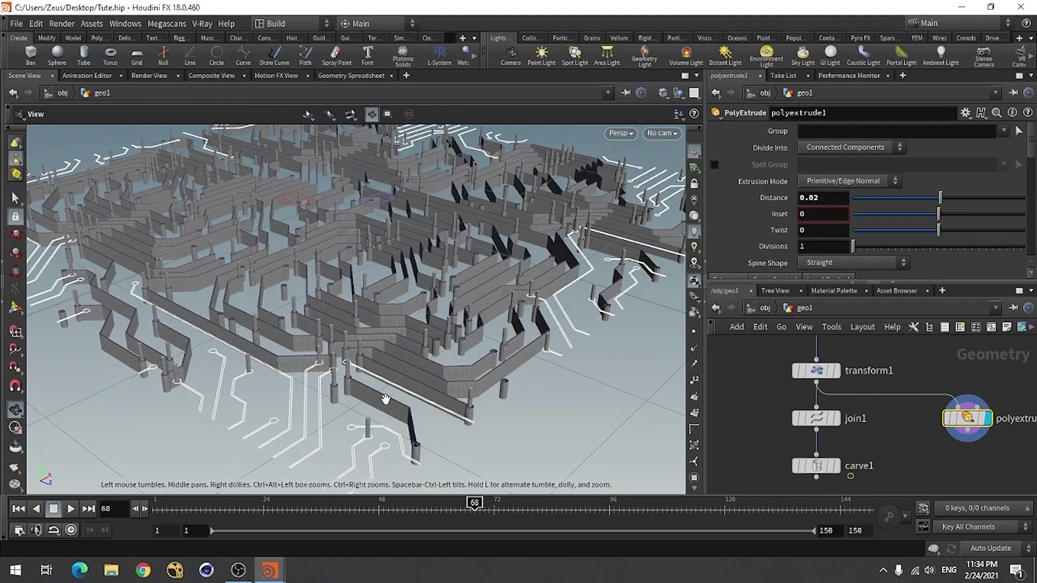
pyautogui.moveTo(364, 394); pyautogui.dragTo(382, 359)
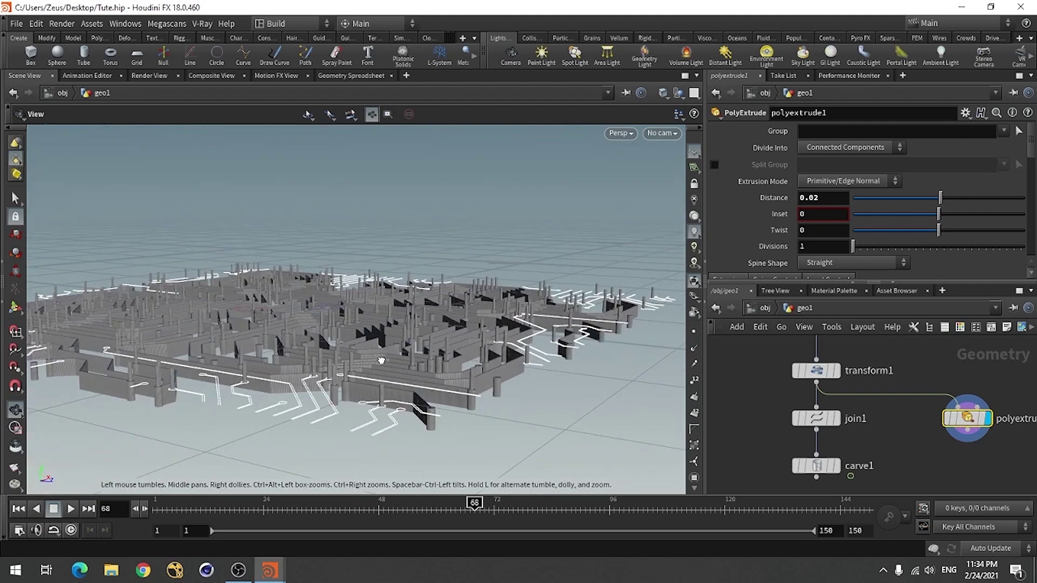
pyautogui.click(828, 201)
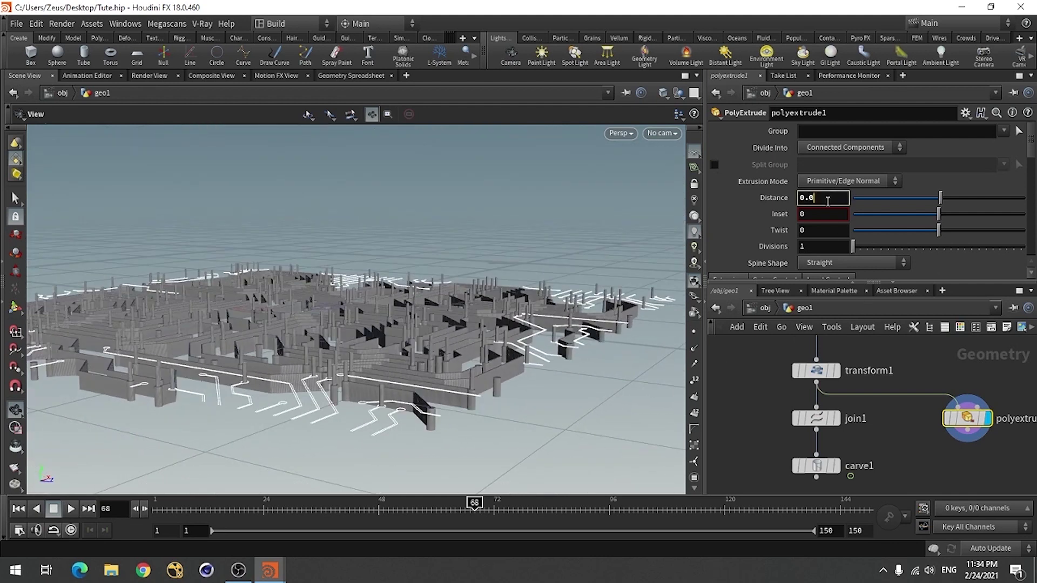
pyautogui.press('Return')
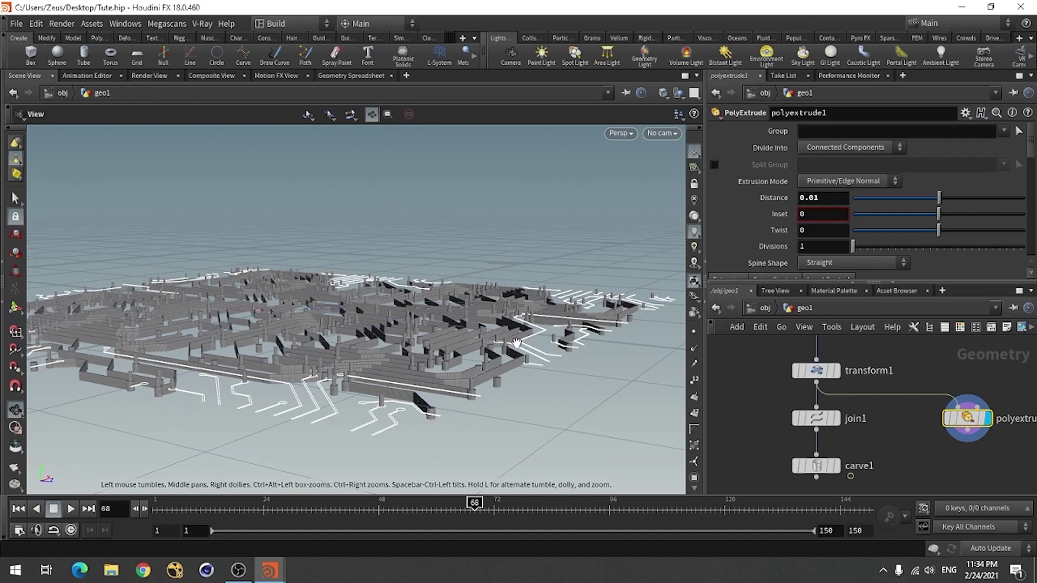
pyautogui.moveTo(453, 387); pyautogui.dragTo(408, 448)
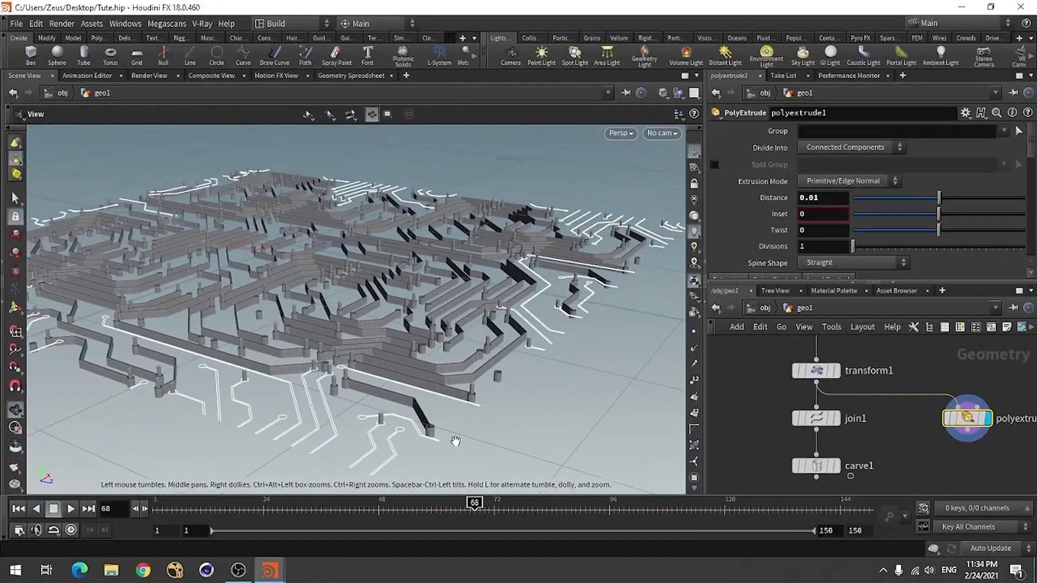
pyautogui.press('Tab')
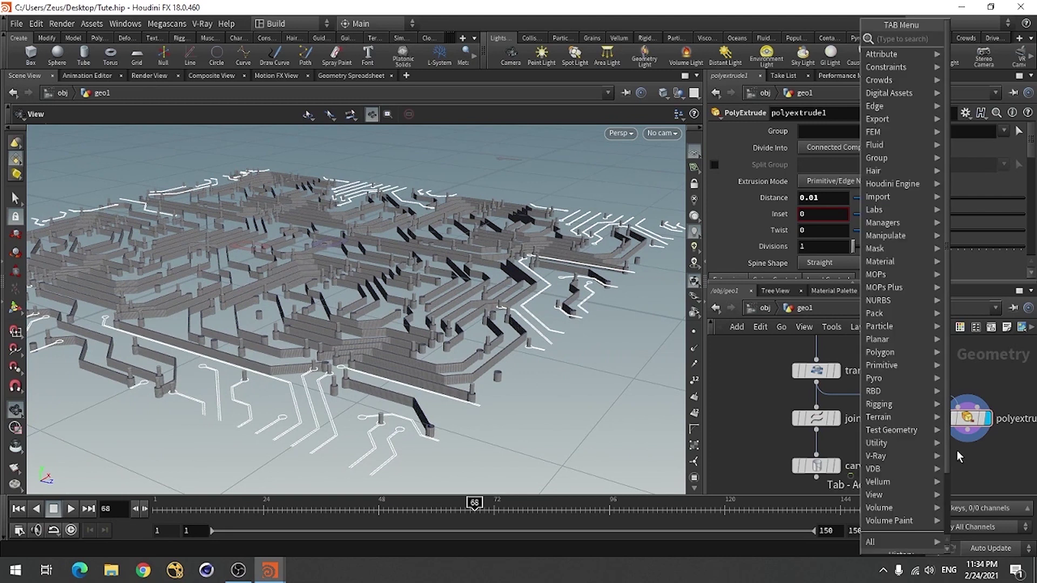
# Step: Add a Normal node below polyextrude1, wire it in, and display it
pyautogui.write('nor')
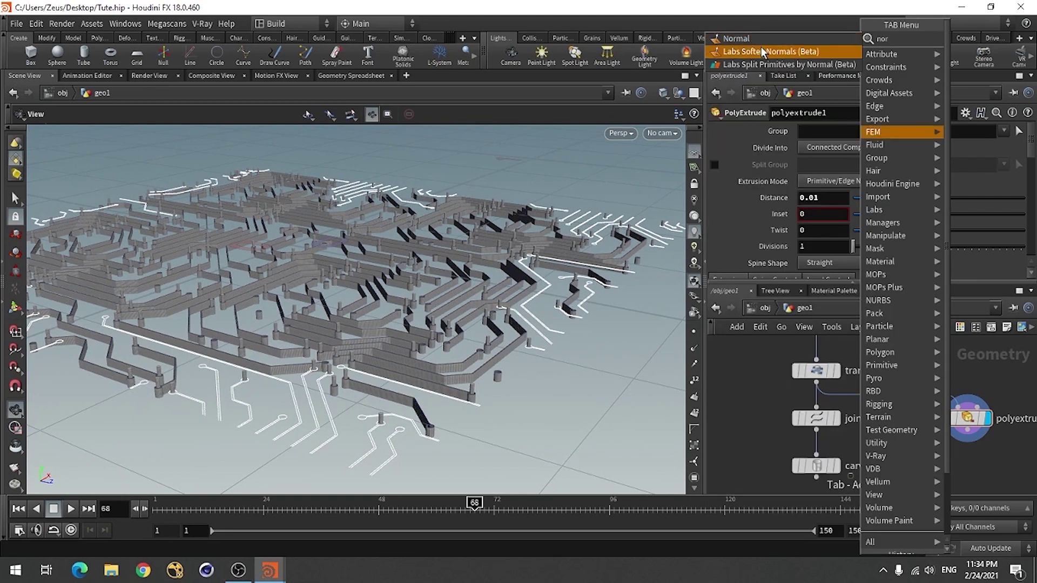
pyautogui.click(738, 43)
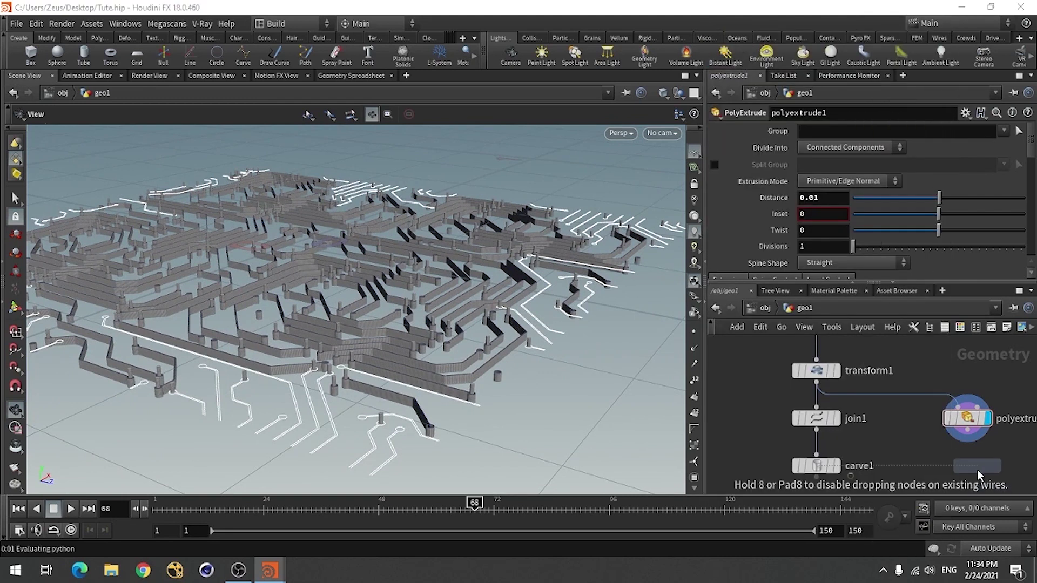
pyautogui.click(967, 464)
pyautogui.click(968, 432)
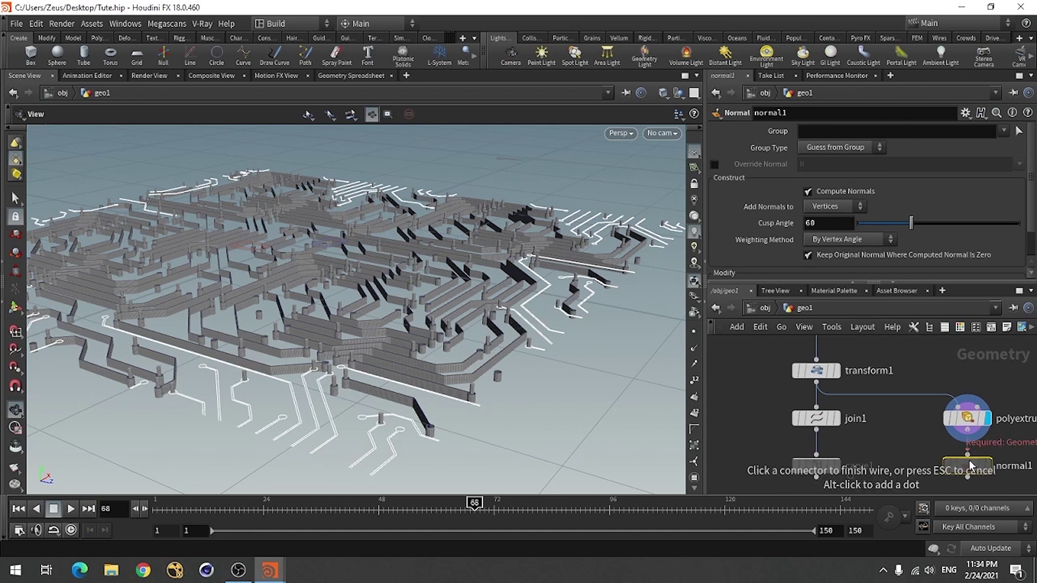
pyautogui.click(968, 457)
pyautogui.click(986, 470)
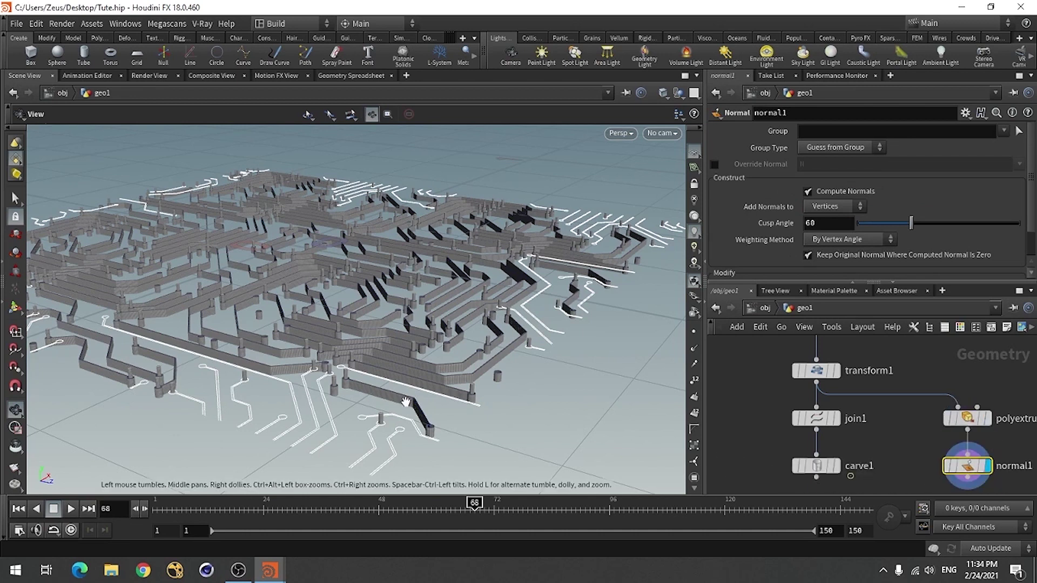
pyautogui.moveTo(440, 363); pyautogui.dragTo(232, 358)
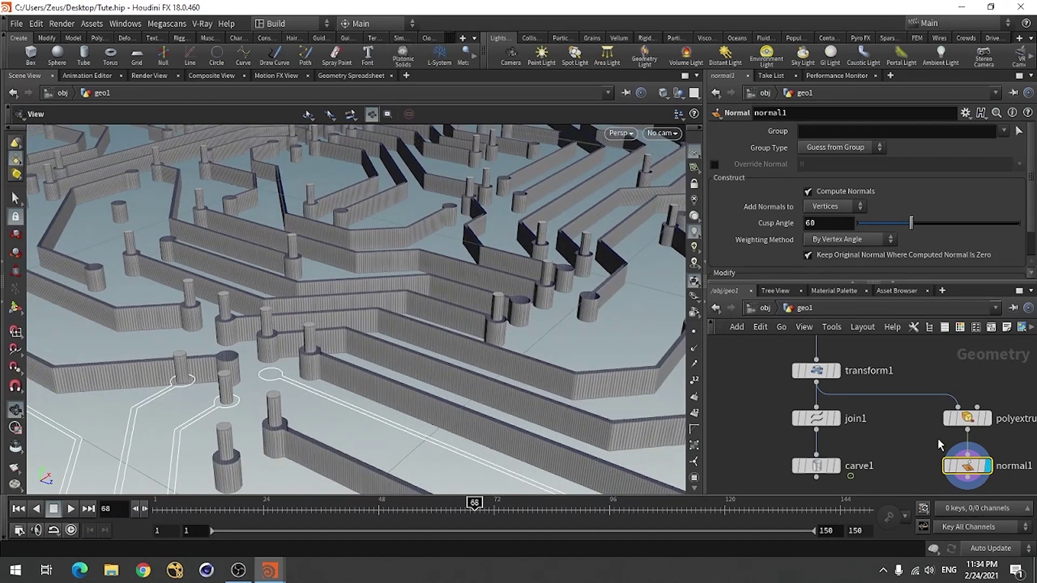
# Step: Turn on Output Back in polyextrude1 and orbit around to review the whole board
pyautogui.click(966, 419)
pyautogui.scroll(-6, 770, 230)
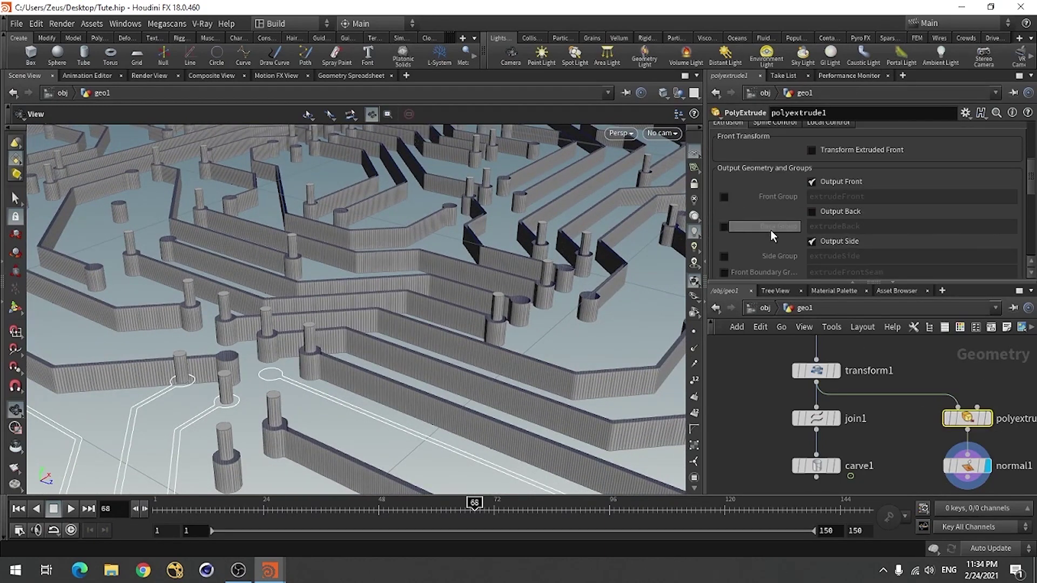
pyautogui.click(829, 212)
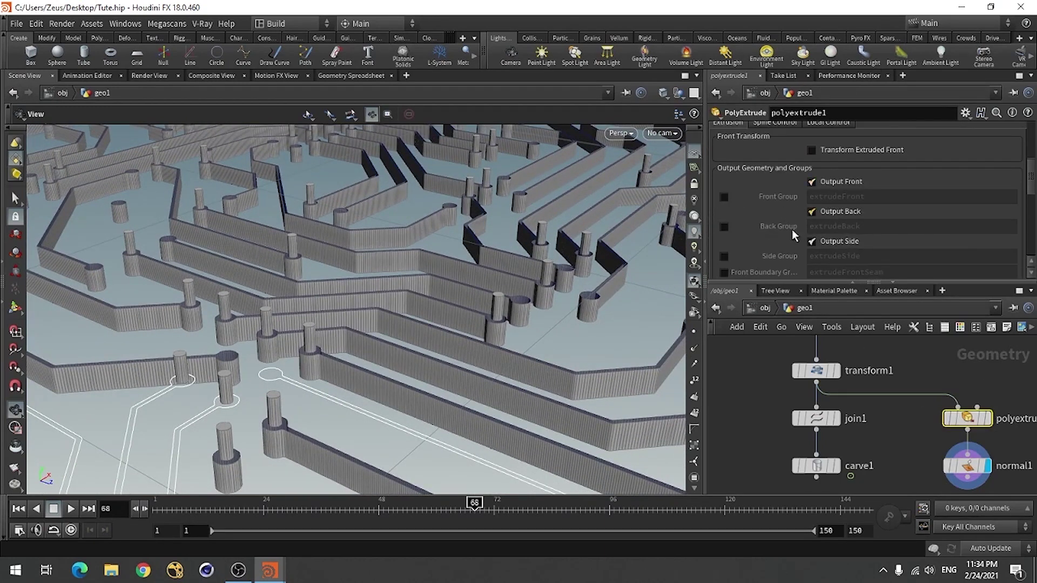
pyautogui.scroll(5, 382, 387)
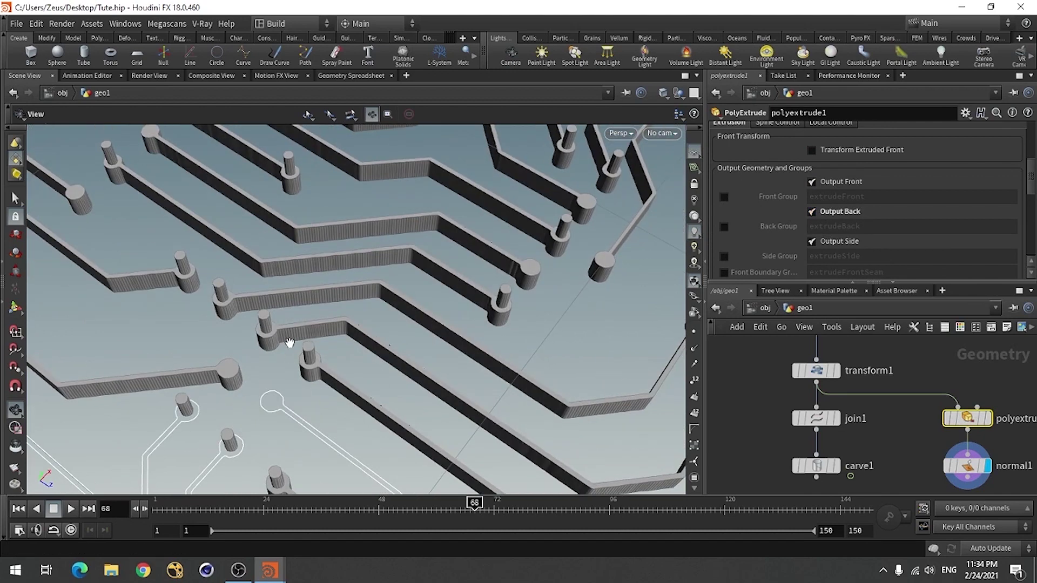
pyautogui.moveTo(290, 343); pyautogui.dragTo(254, 417)
pyautogui.moveTo(253, 416); pyautogui.dragTo(269, 400, button='right')
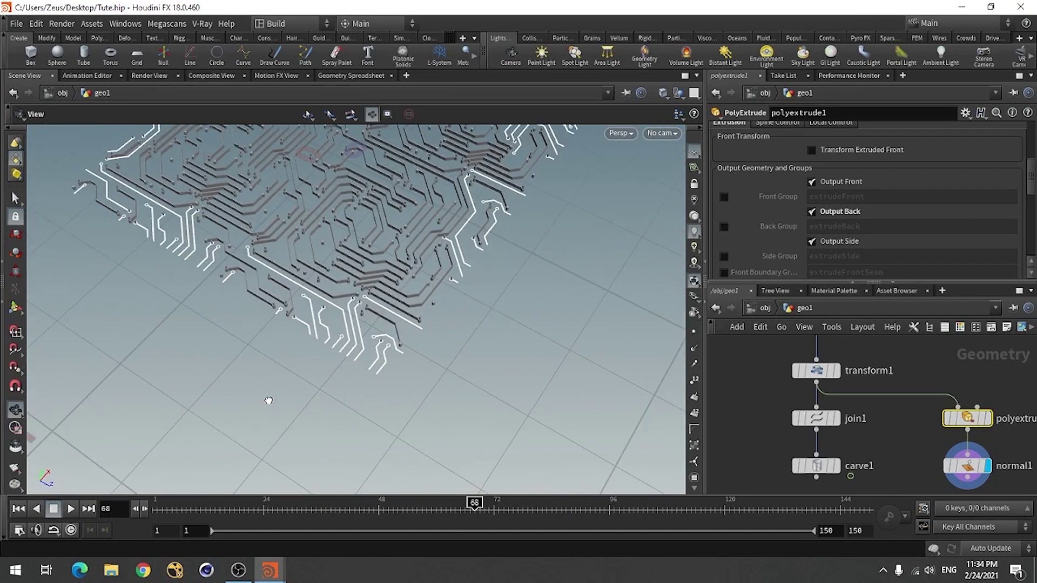
pyautogui.moveTo(382, 351); pyautogui.dragTo(402, 394)
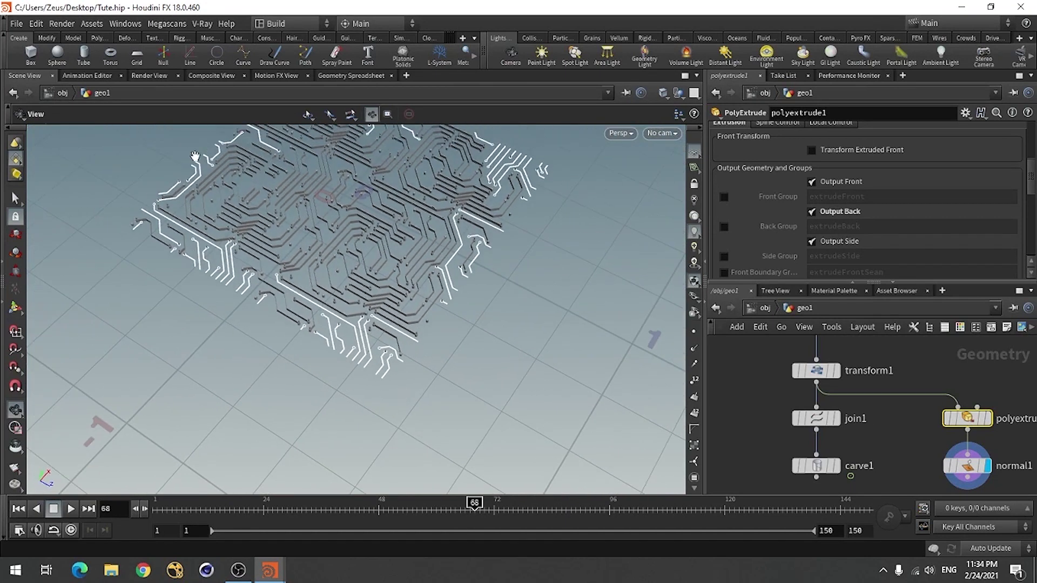
pyautogui.scroll(-3, 853, 392)
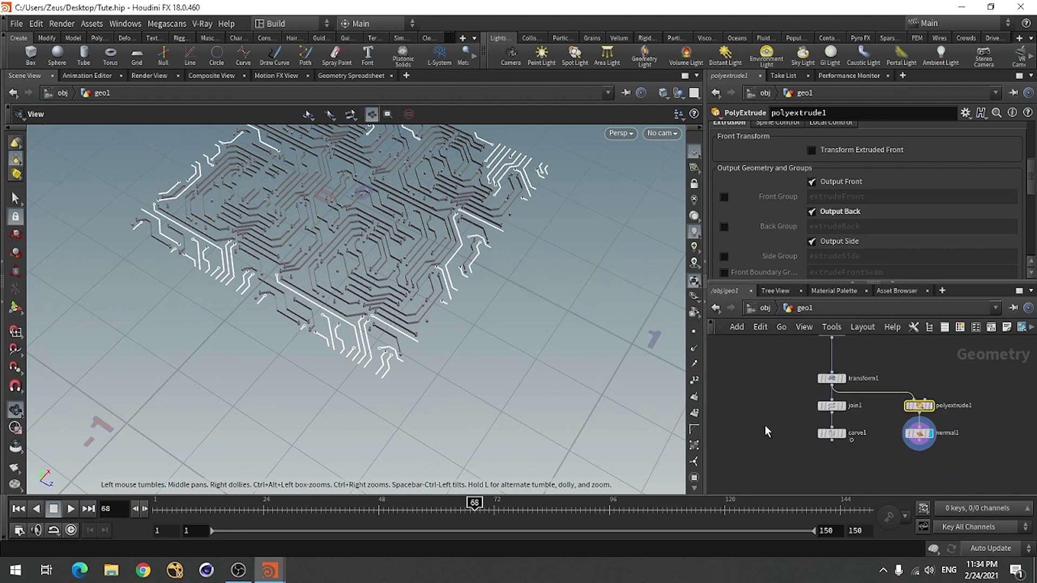
pyautogui.moveTo(292, 408); pyautogui.dragTo(395, 392)
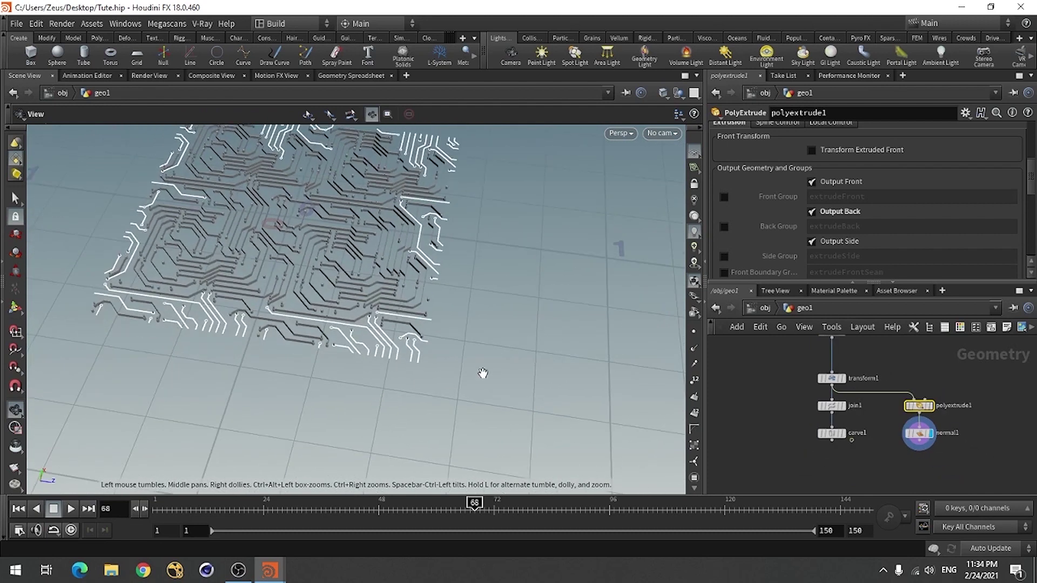
pyautogui.scroll(-2, 483, 373)
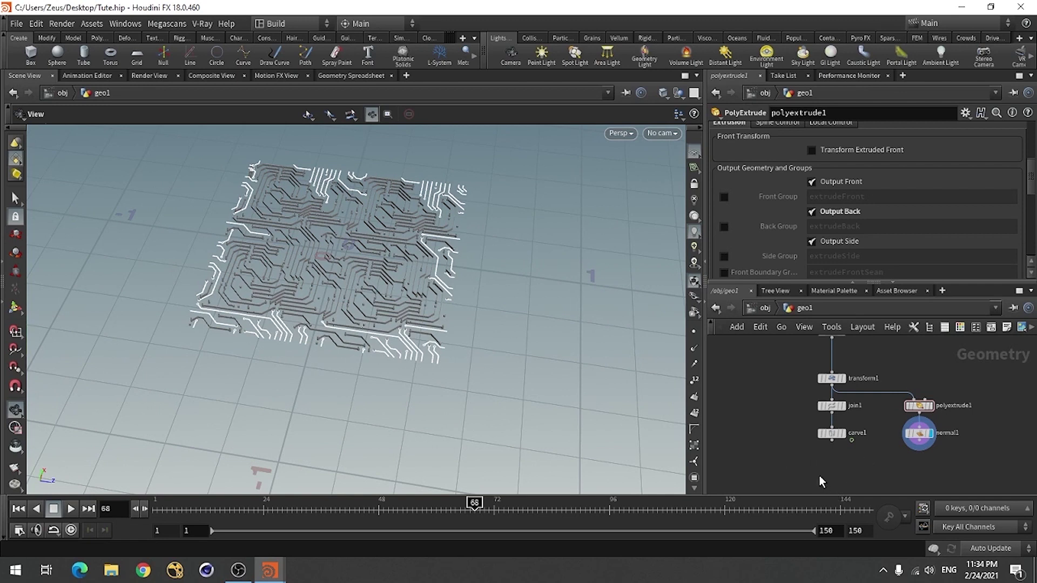
# Step: Place a new default 10×10 Grid node, grid1, in geo1's network
pyautogui.press('Tab')
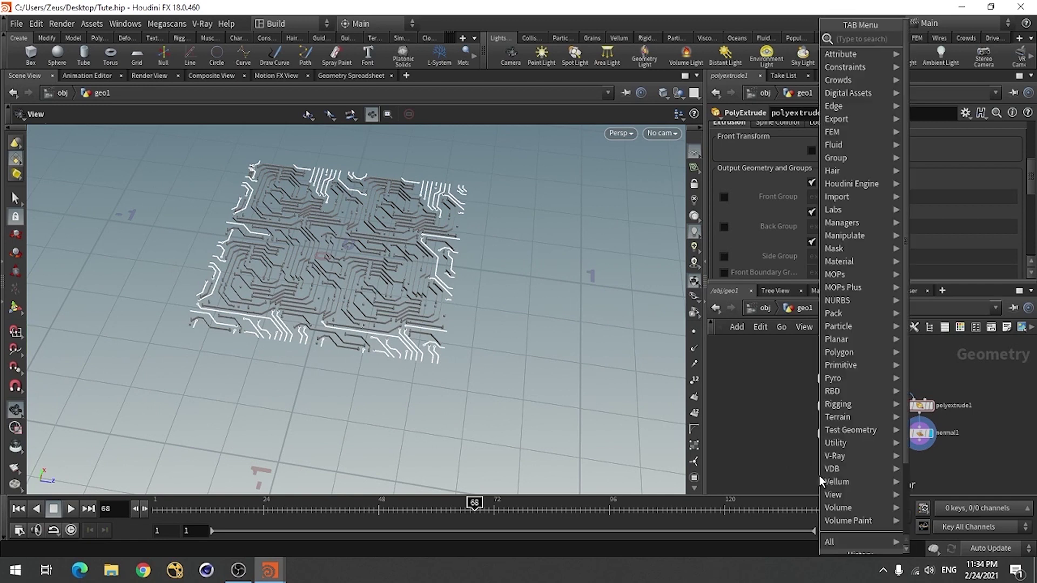
pyautogui.write('ger')
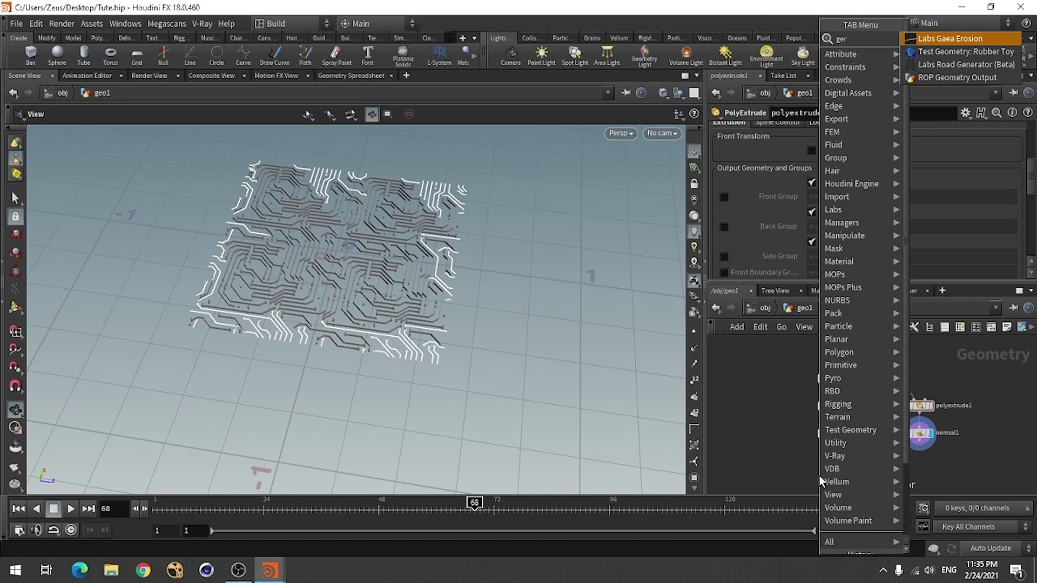
pyautogui.press('BackSpace')
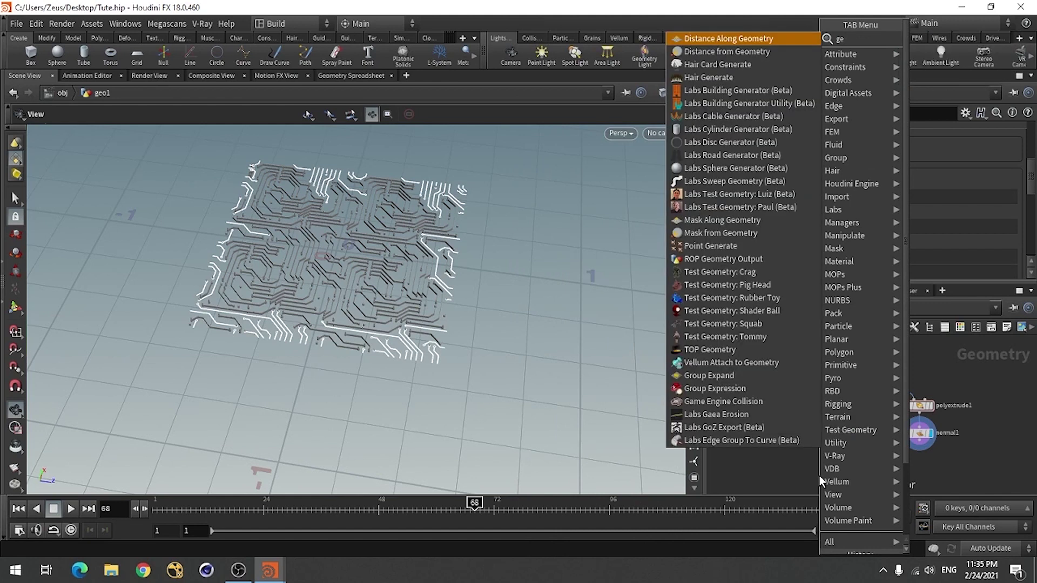
pyautogui.press('BackSpace')
pyautogui.write('r')
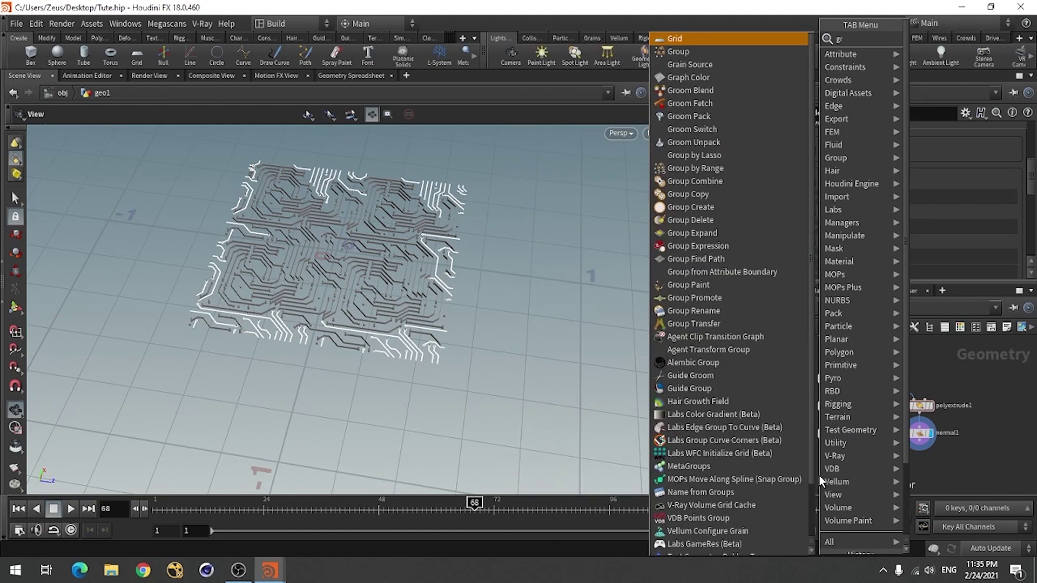
pyautogui.write('id')
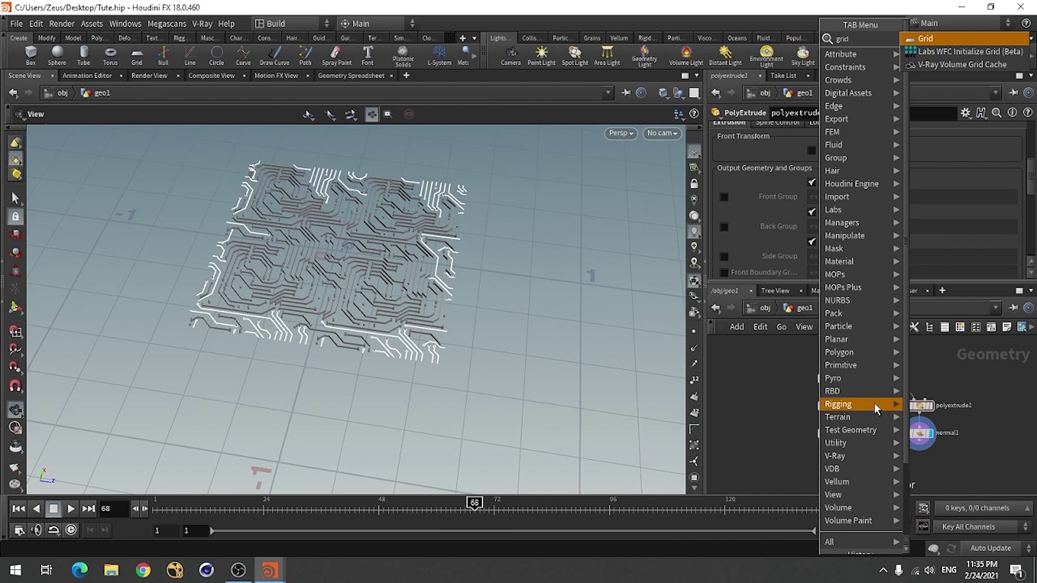
pyautogui.click(939, 43)
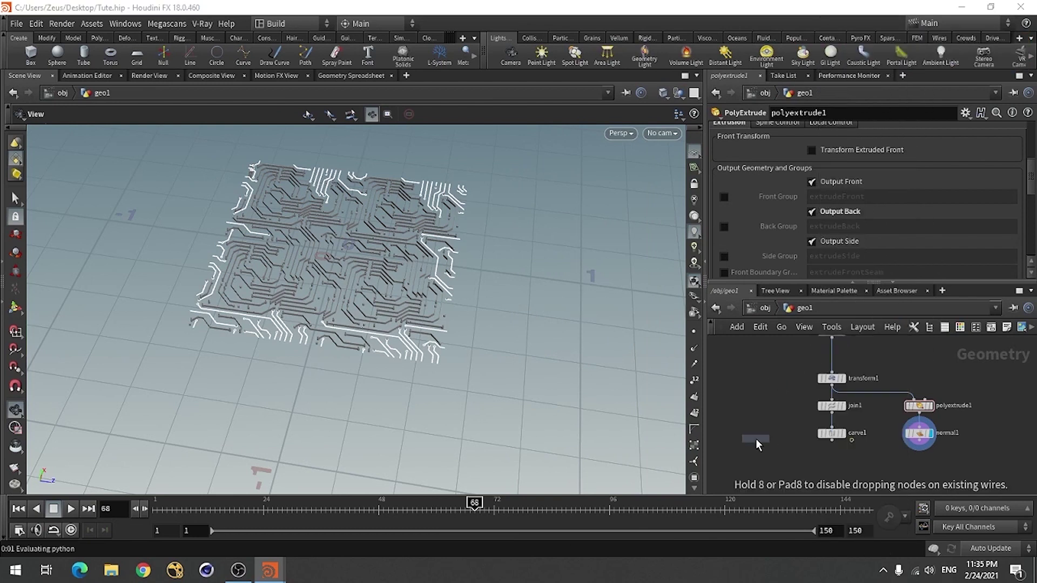
pyautogui.click(752, 435)
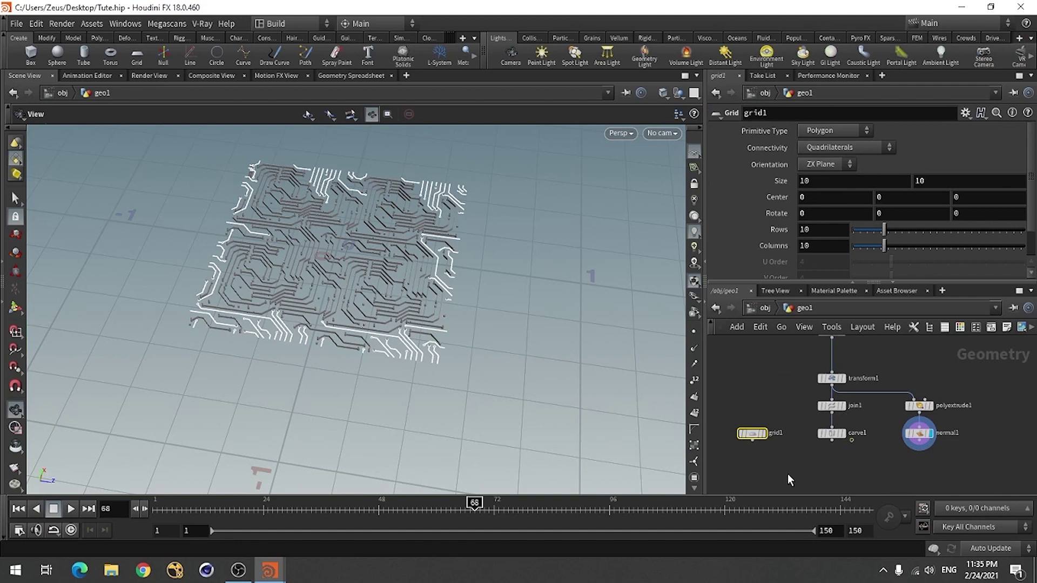
# Step: Add merge1, wire grid1, carve1 and normal1 into it, and display the merged result
pyautogui.press('Tab')
pyautogui.write('mer')
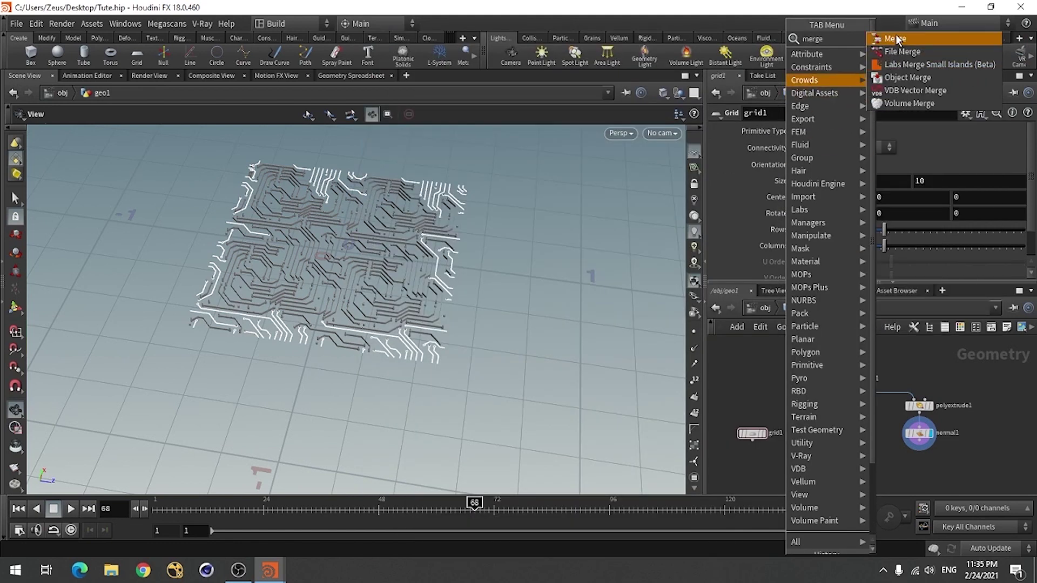
pyautogui.click(918, 39)
pyautogui.click(836, 474)
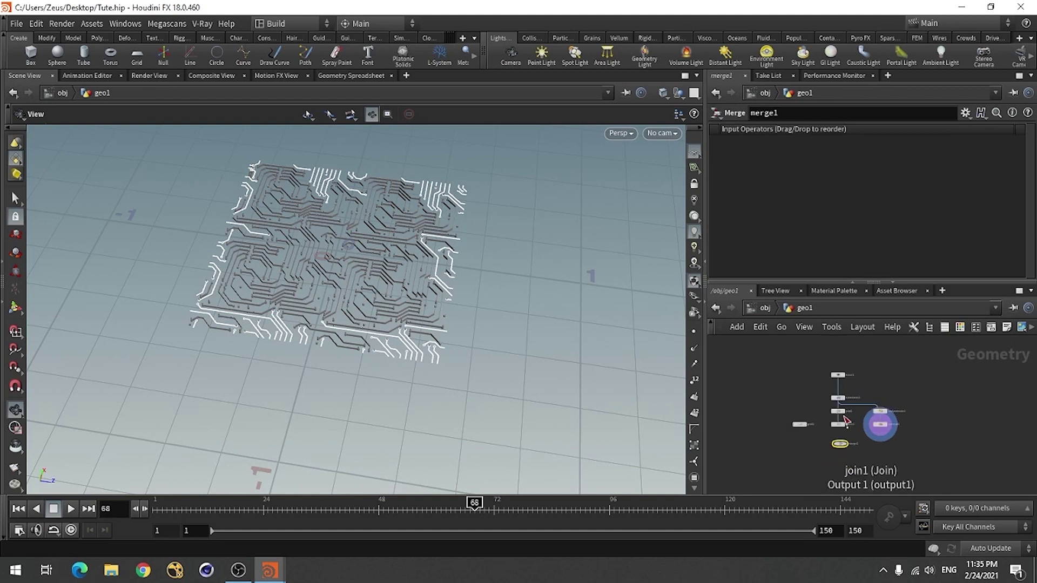
pyautogui.moveTo(768, 382); pyautogui.dragTo(868, 416)
pyautogui.click(968, 385)
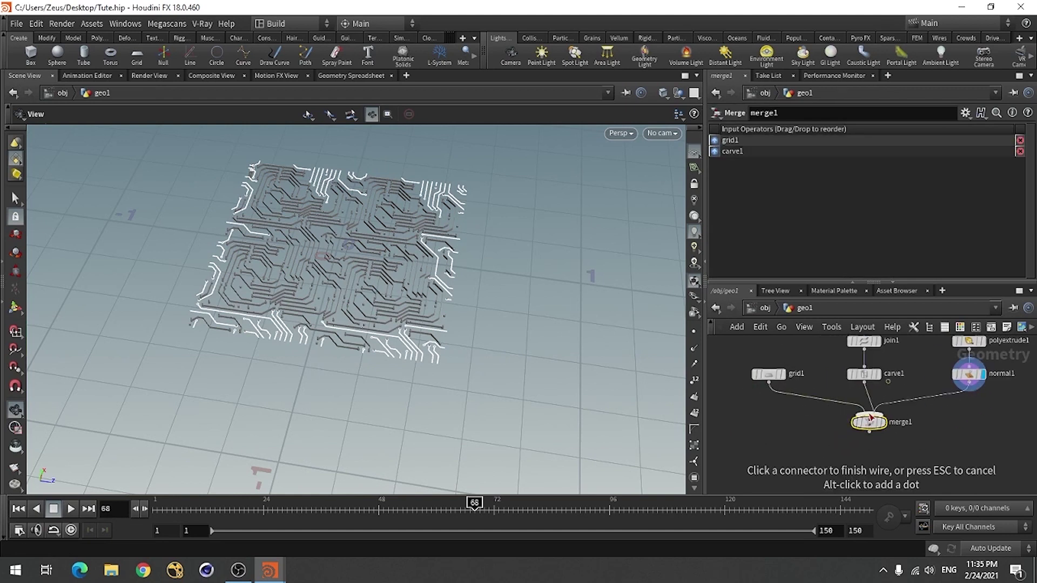
pyautogui.click(875, 421)
pyautogui.click(883, 424)
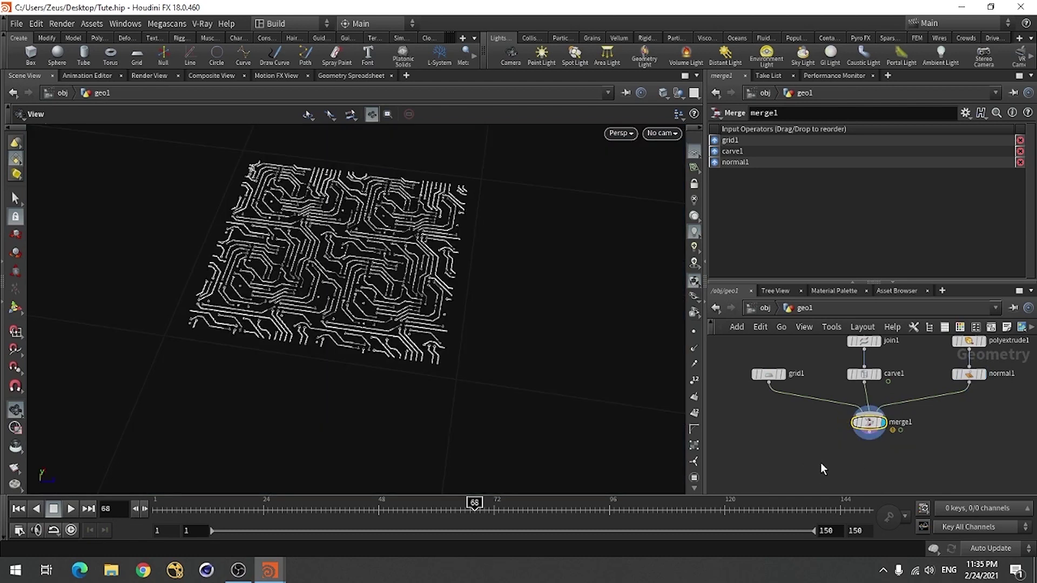
# Step: Add null1 below merge1, connect it to merge1's output, and make it the displayed output
pyautogui.press('Tab')
pyautogui.write('null')
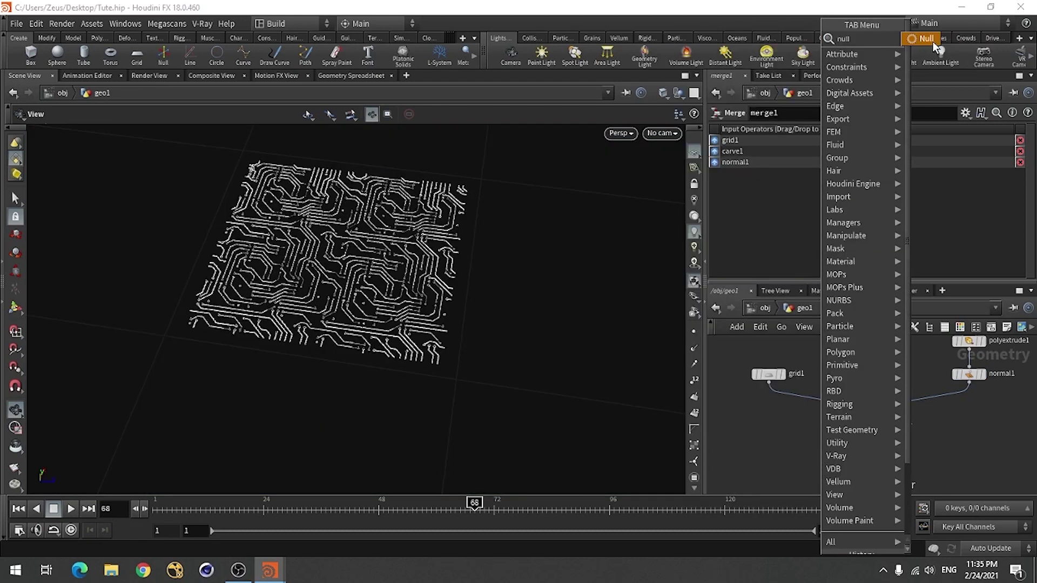
pyautogui.press('Return')
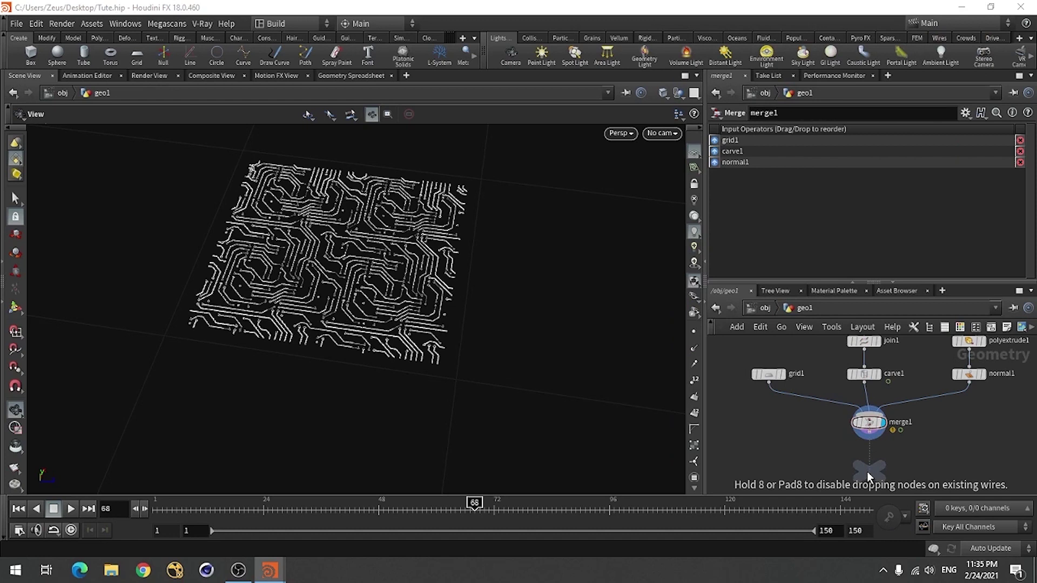
pyautogui.click(867, 472)
pyautogui.click(869, 439)
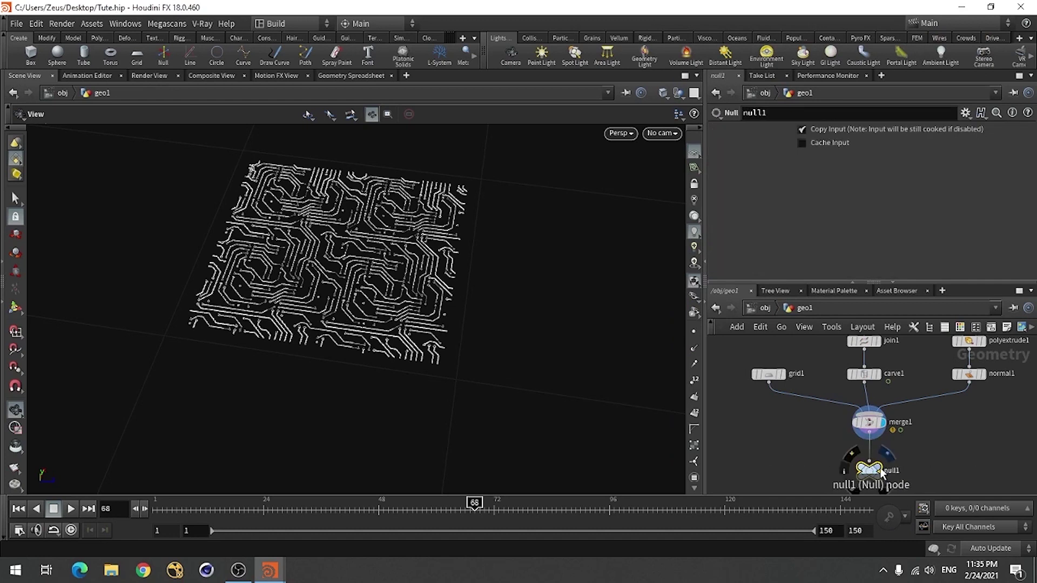
pyautogui.click(869, 463)
pyautogui.click(879, 468)
pyautogui.click(769, 375)
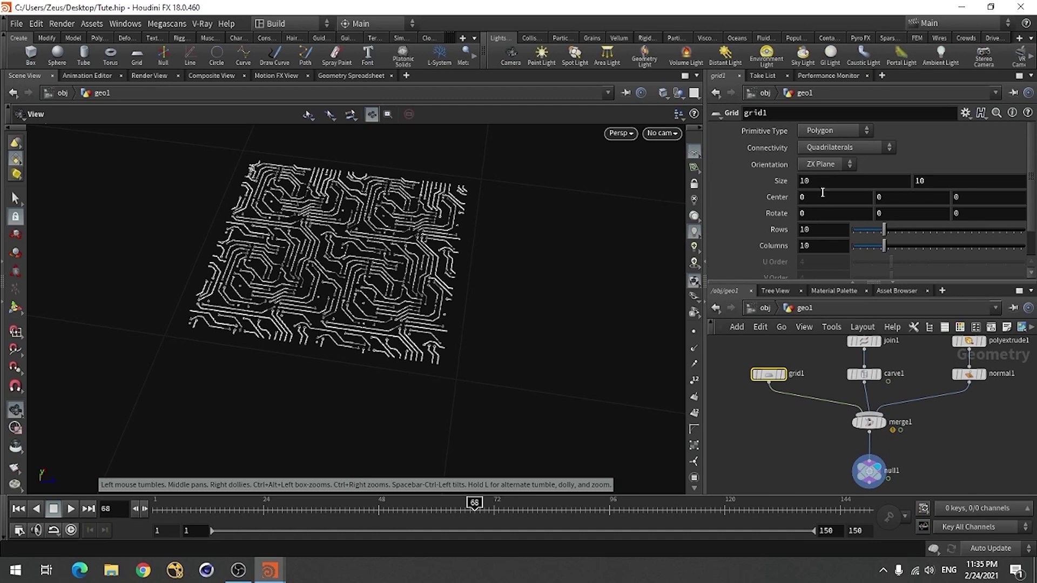
# Step: Set grid1's size to 1 by 1 and orbit to check the small board under the traces
pyautogui.click(792, 186)
pyautogui.write('1')
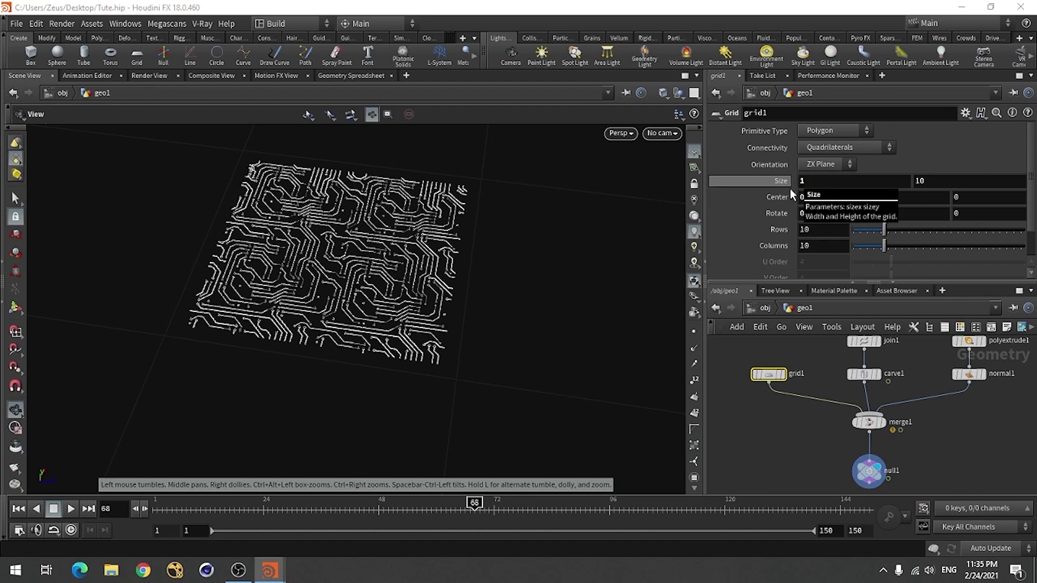
pyautogui.press('Return')
pyautogui.click(941, 184)
pyautogui.write('1')
pyautogui.press('Return')
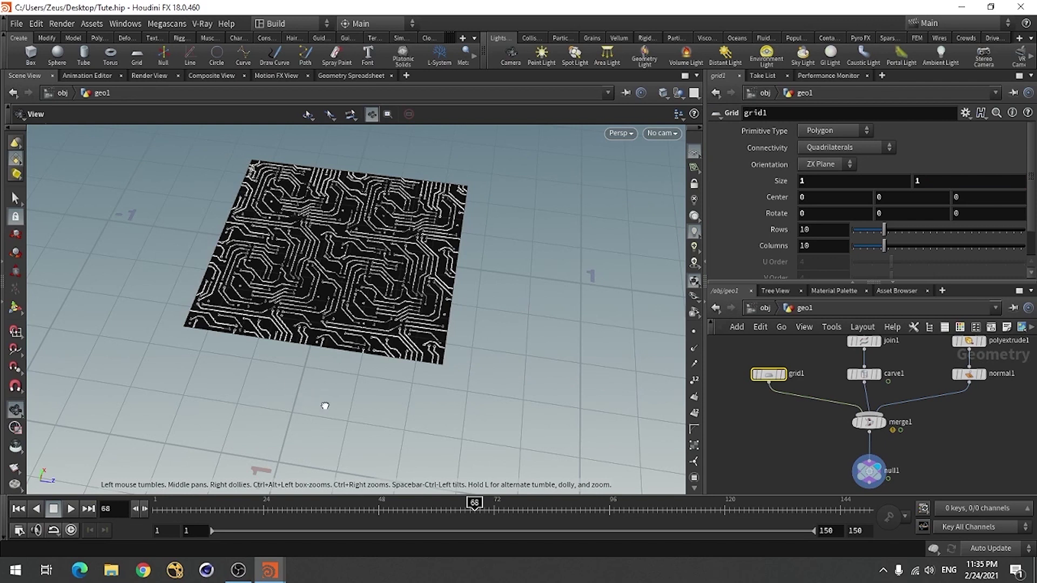
pyautogui.moveTo(324, 407); pyautogui.dragTo(338, 372)
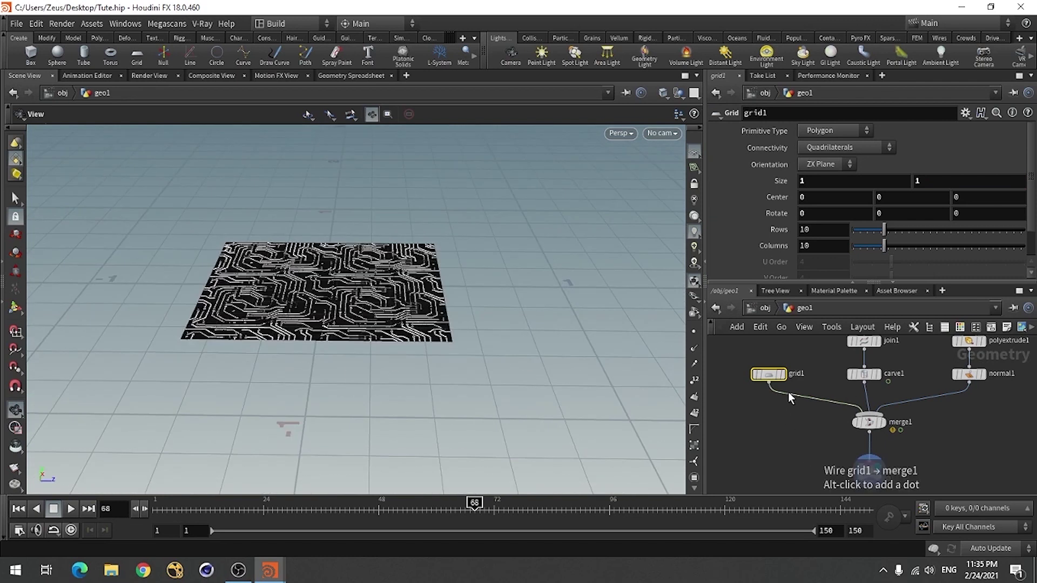
pyautogui.scroll(3, 788, 392)
pyautogui.scroll(-4, 800, 433)
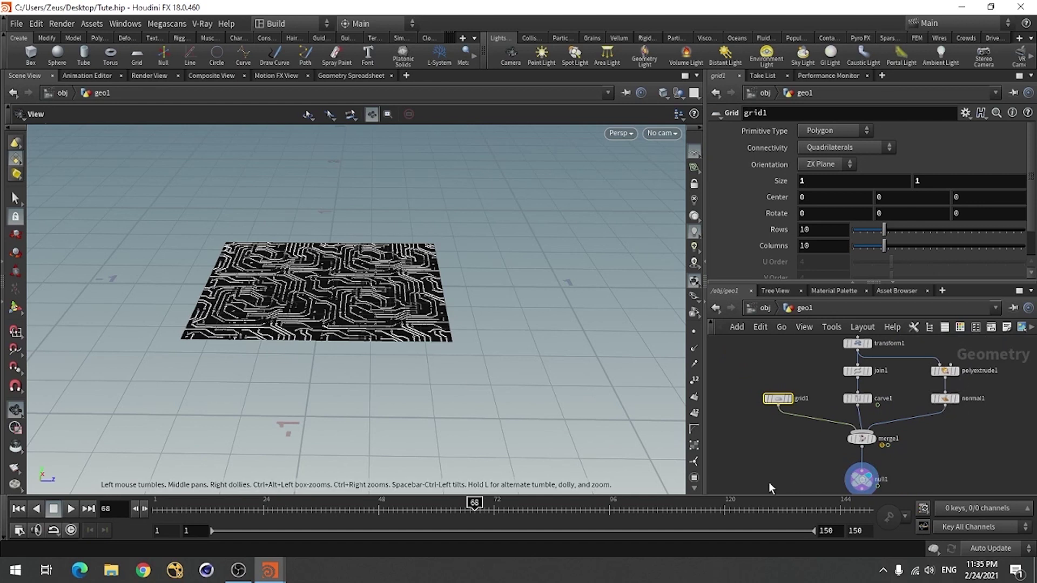
# Step: Insert a Normal node, normal2, on the grid1→merge1 wire and orbit to inspect the board
pyautogui.press('Tab')
pyautogui.write('no')
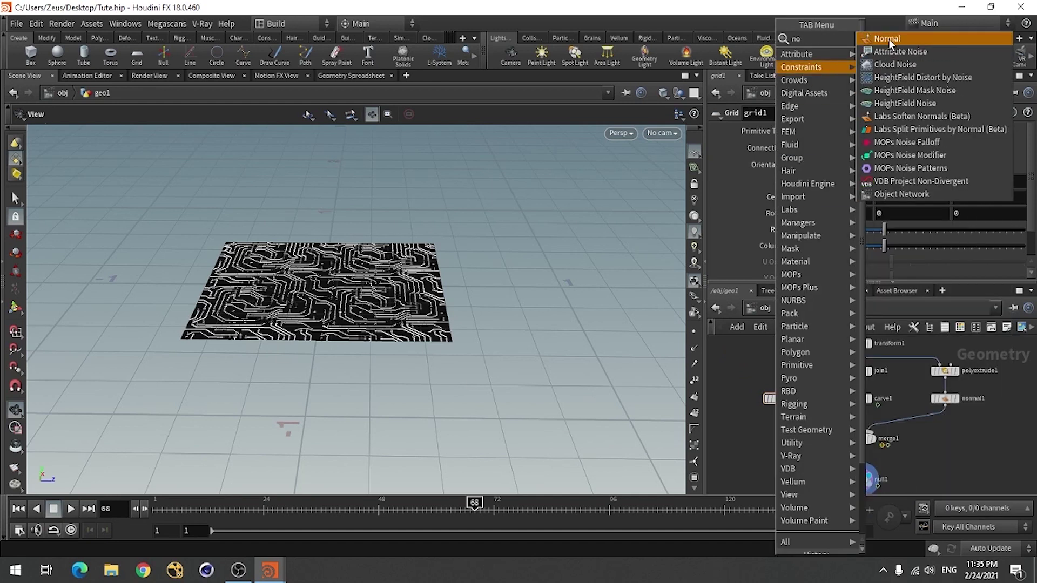
pyautogui.press('Return')
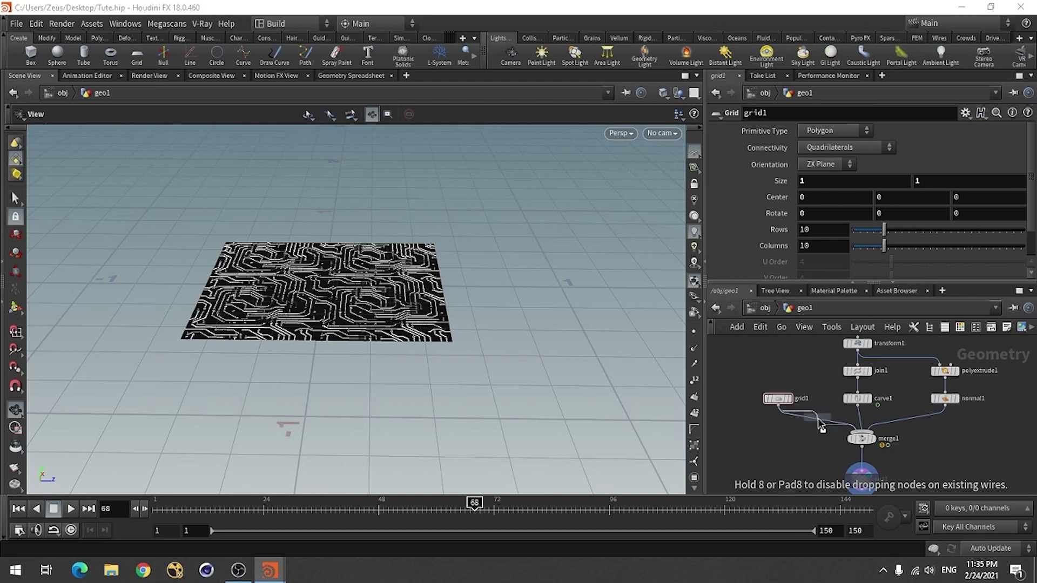
pyautogui.click(817, 422)
pyautogui.moveTo(569, 435); pyautogui.dragTo(357, 381)
pyautogui.moveTo(134, 474); pyautogui.dragTo(547, 359)
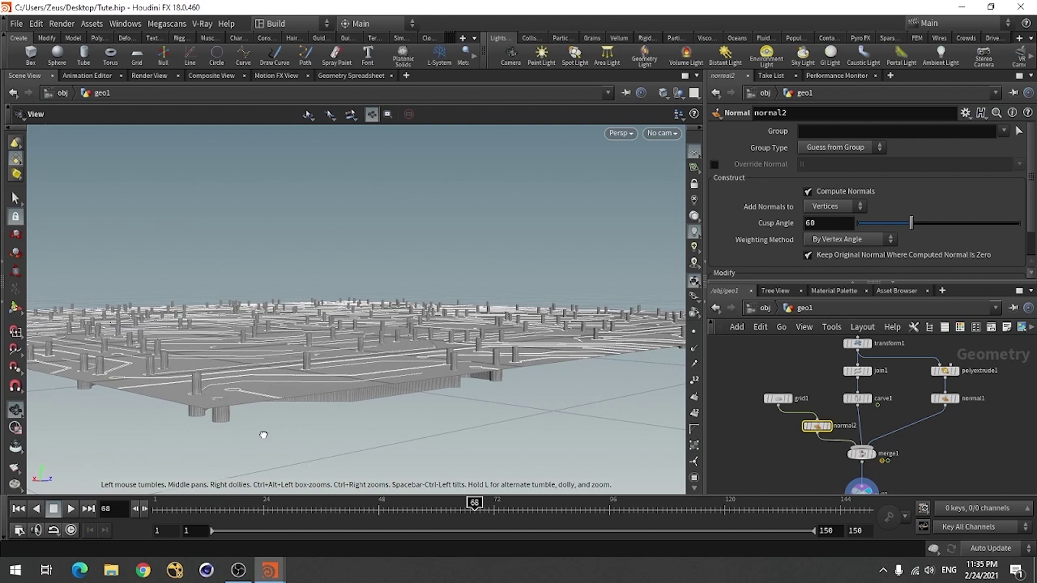
pyautogui.moveTo(263, 434); pyautogui.dragTo(235, 388)
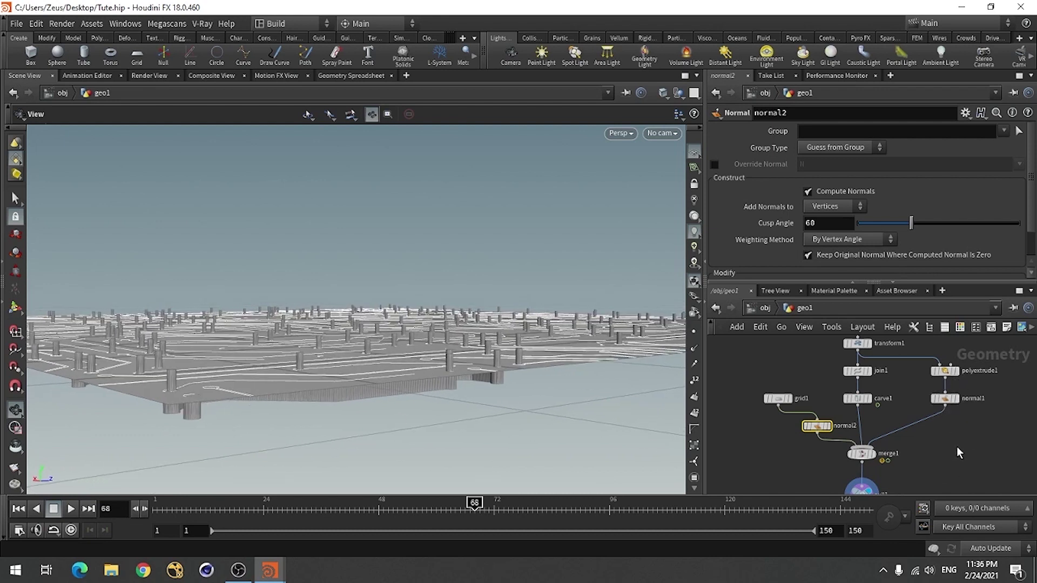
# Step: Insert transform2 between normal1 and merge1 with Translate Y set to 0.05
pyautogui.press('Tab')
pyautogui.write('tr')
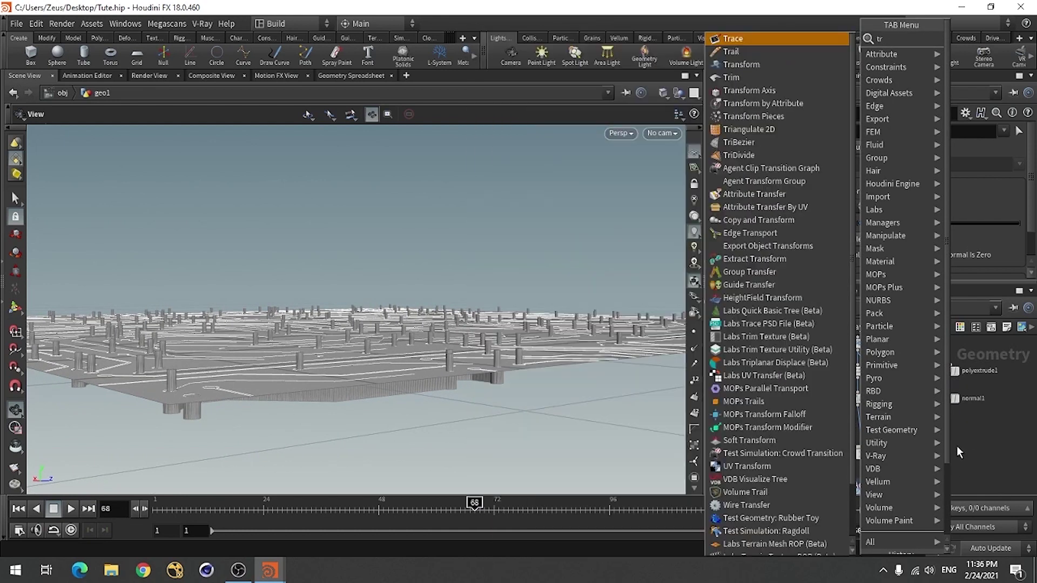
pyautogui.click(766, 65)
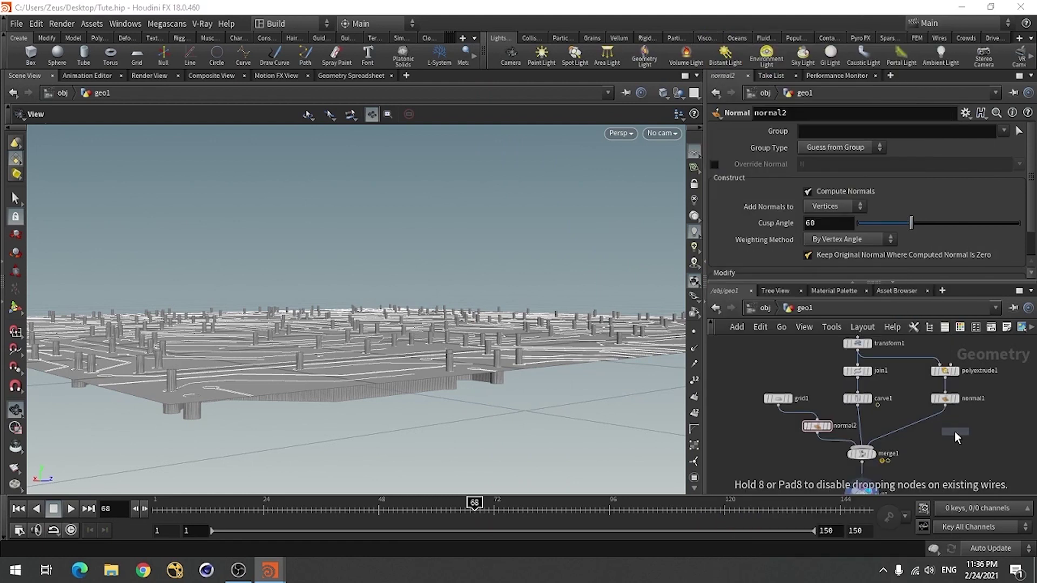
pyautogui.click(926, 429)
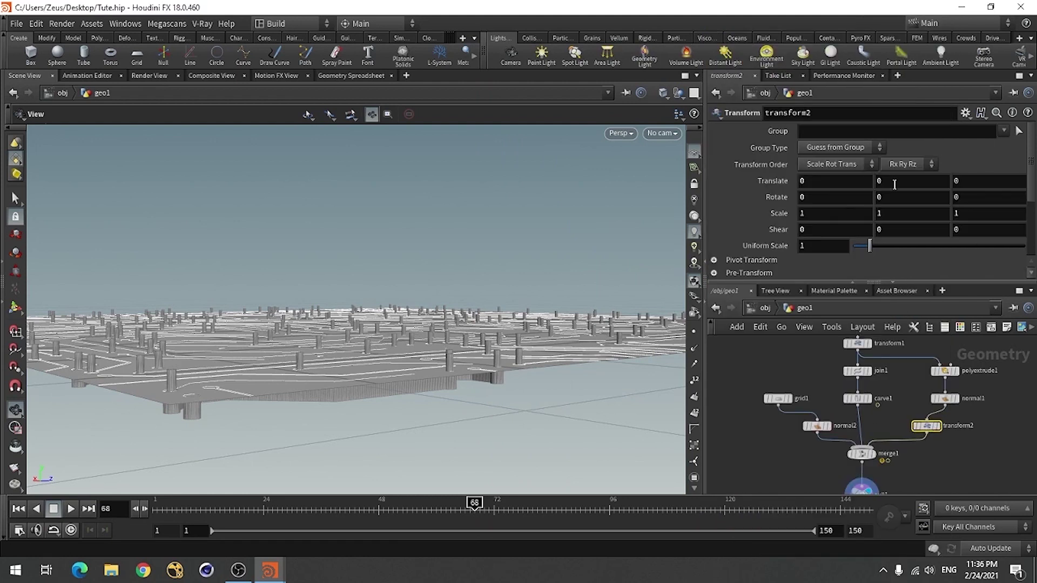
pyautogui.click(894, 185)
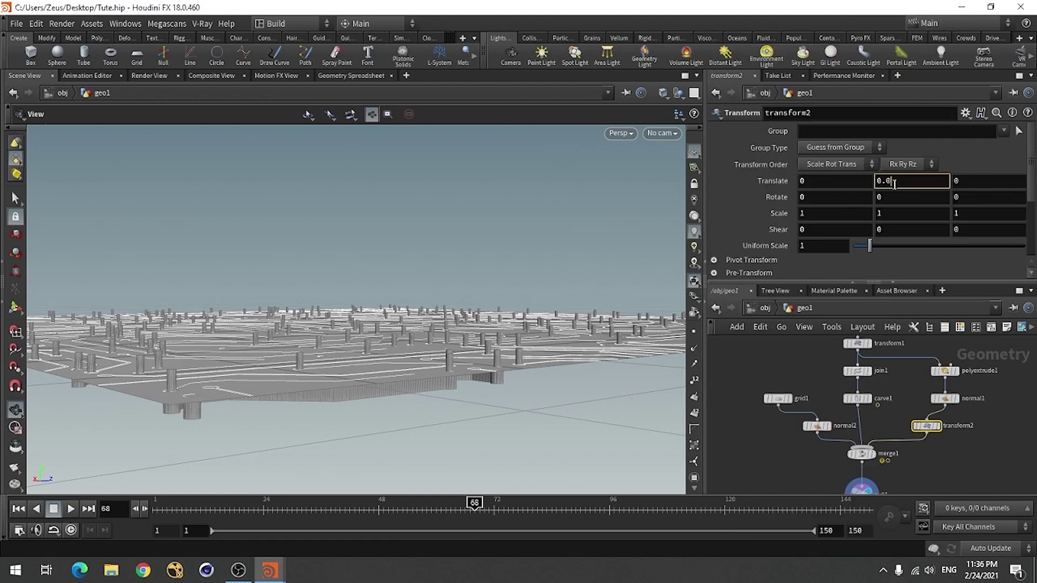
pyautogui.press('Return')
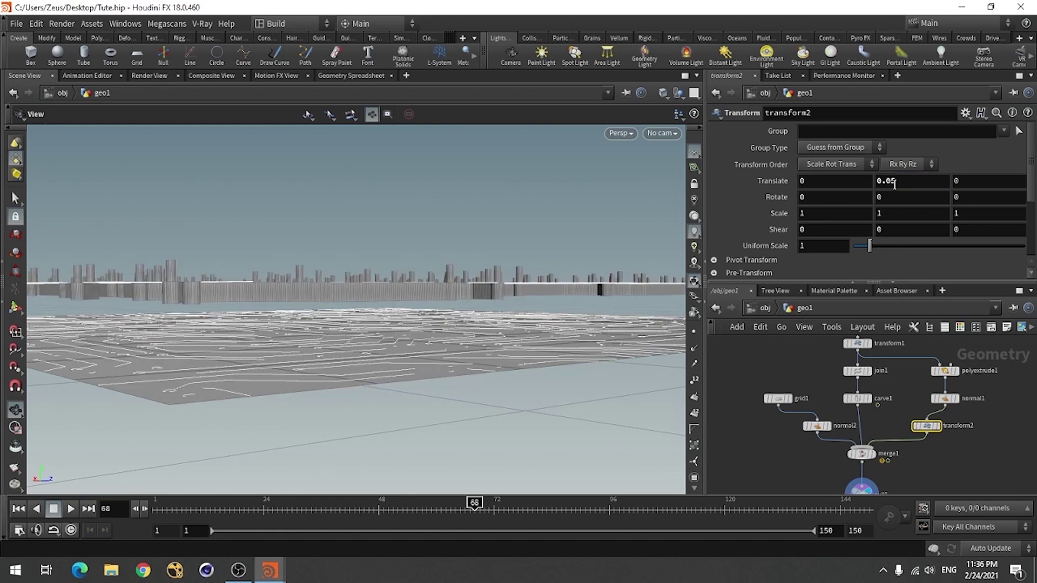
pyautogui.click(910, 180)
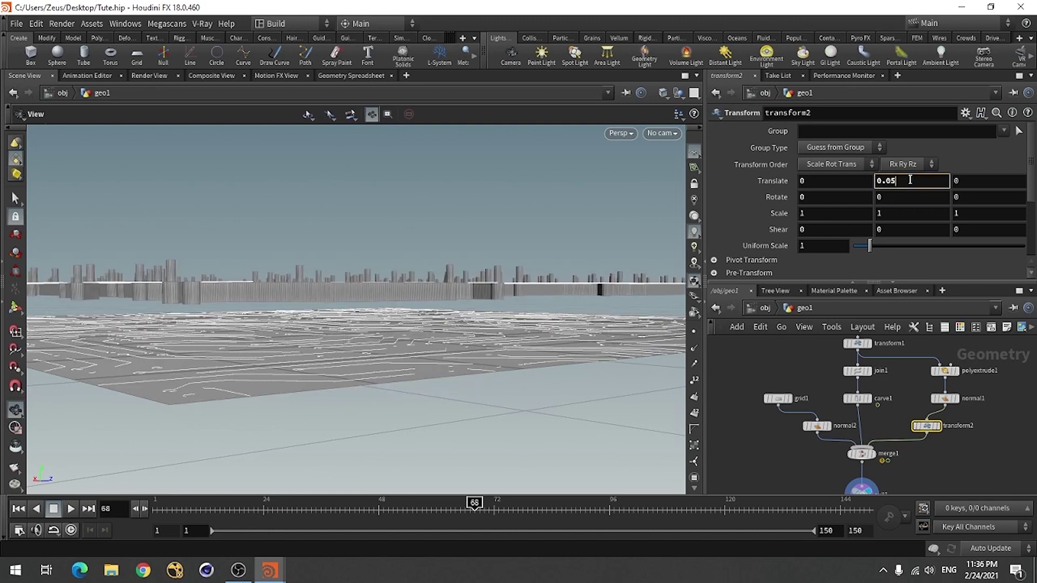
# Step: Lower transform2's Translate Y to 0.01 and make null1 the displayed output
pyautogui.press('Return')
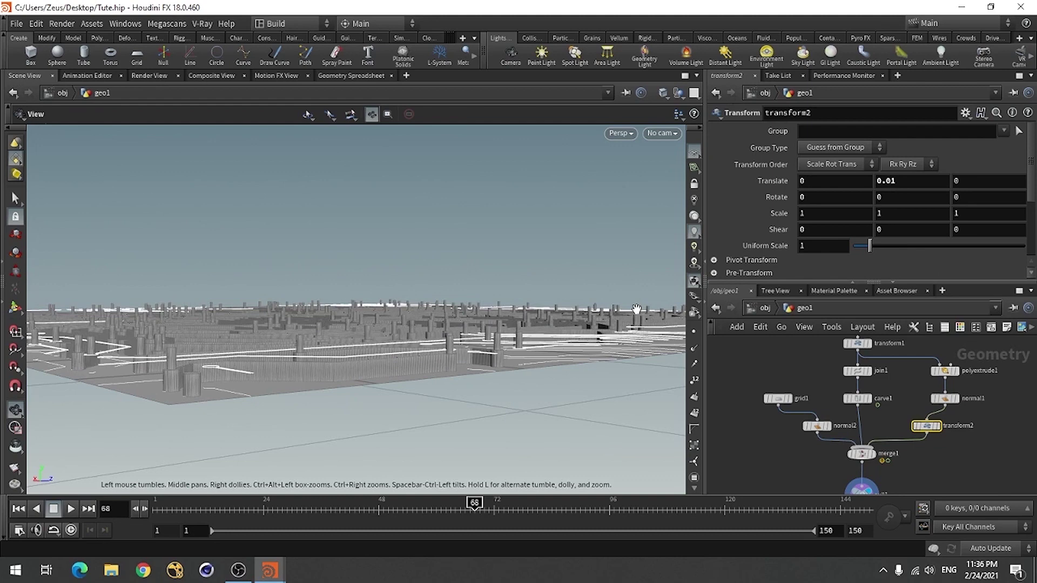
pyautogui.moveTo(379, 419); pyautogui.dragTo(410, 438)
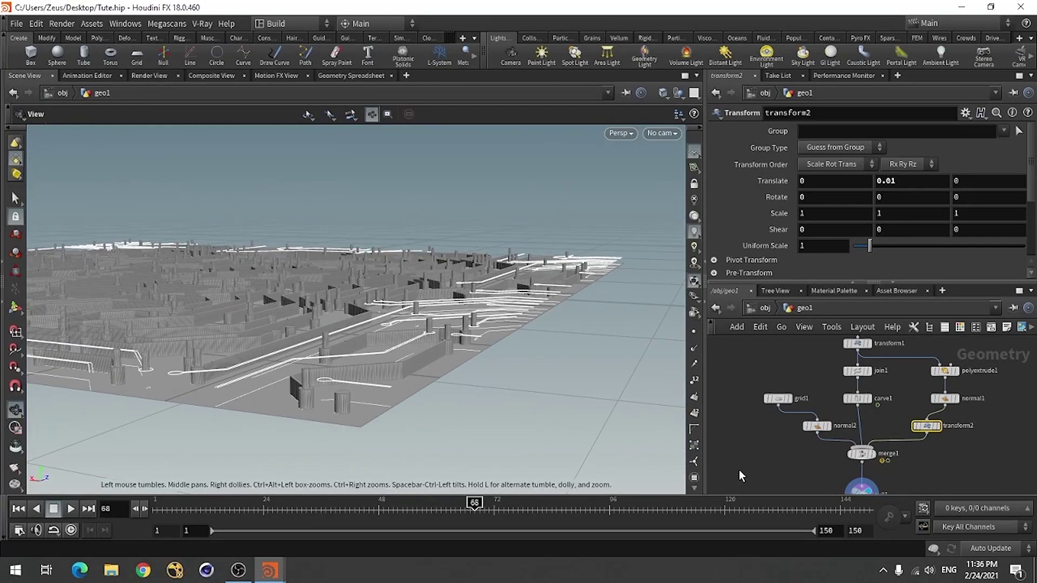
pyautogui.scroll(3, 797, 456)
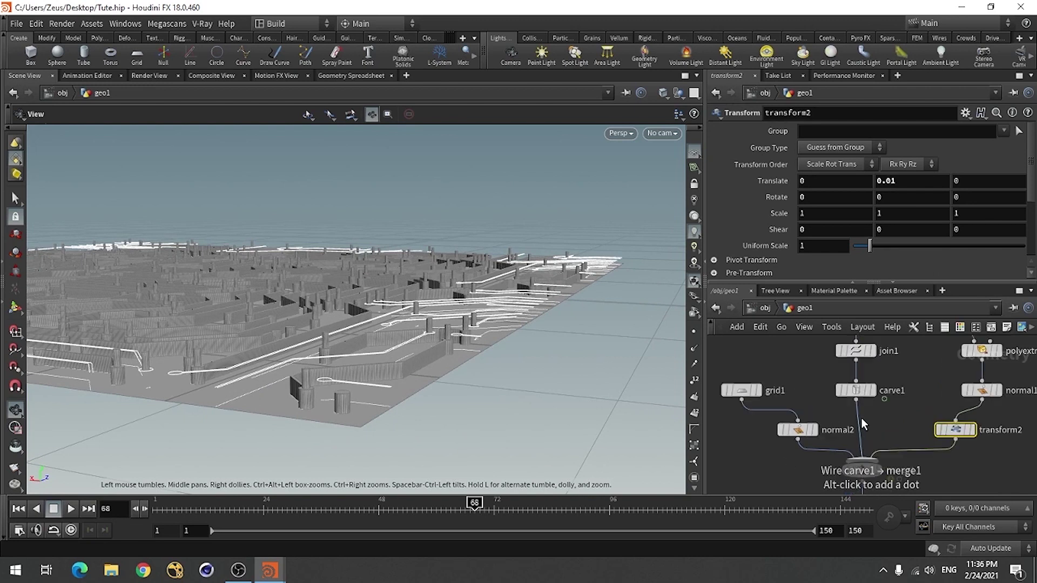
pyautogui.click(871, 390)
pyautogui.scroll(-2, 883, 415)
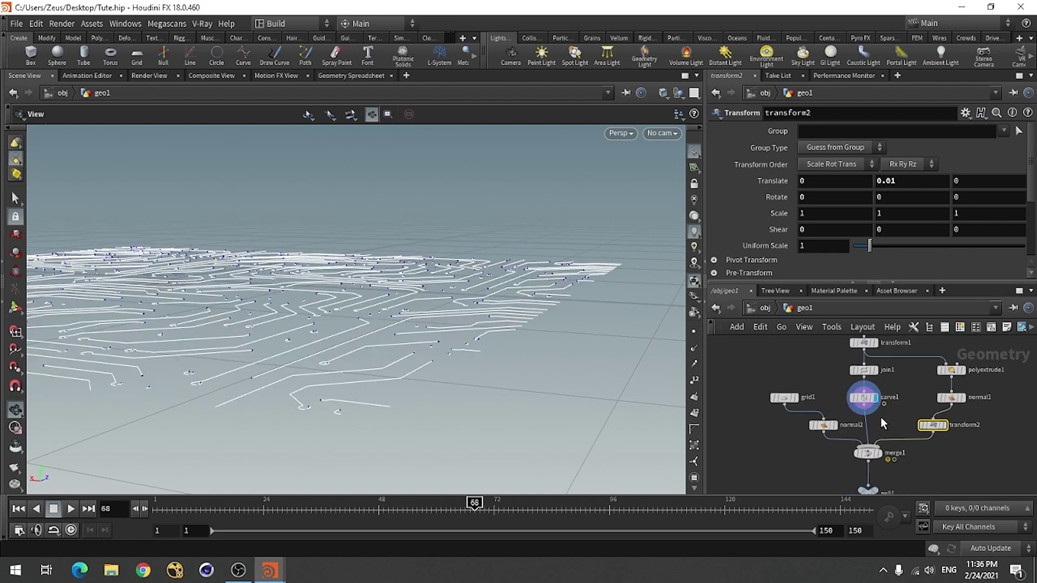
pyautogui.click(879, 457)
pyautogui.scroll(1, 870, 498)
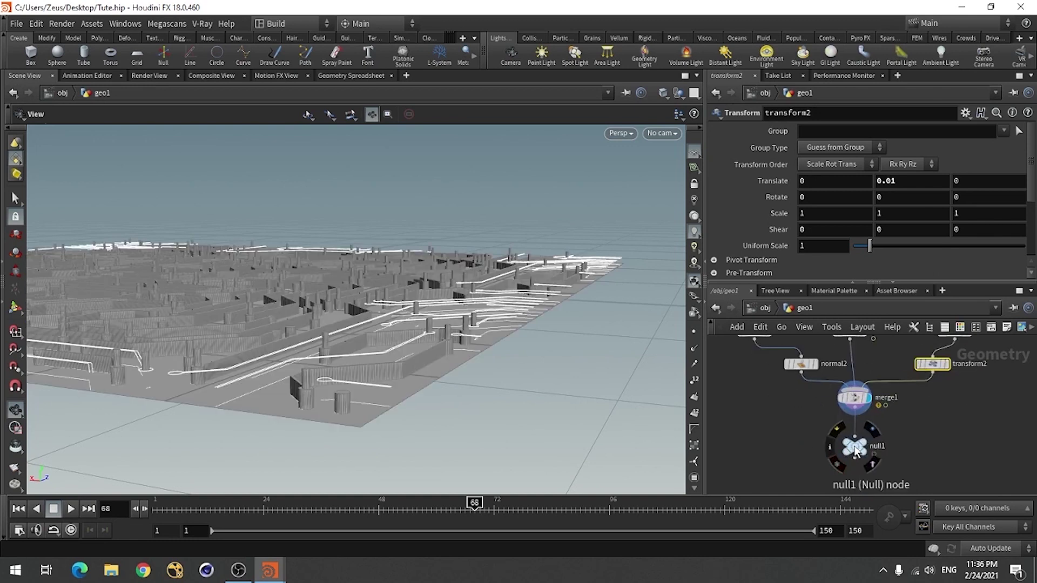
pyautogui.click(871, 429)
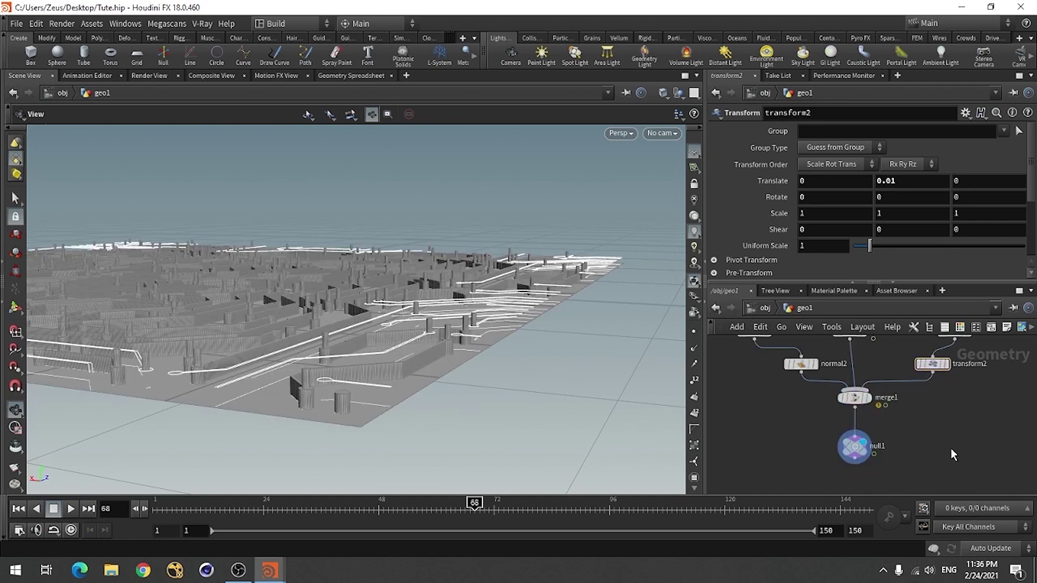
# Step: Save Tute.hip and zoom in close above the circuit board to inspect it
pyautogui.hotkey('ctrl', 's')
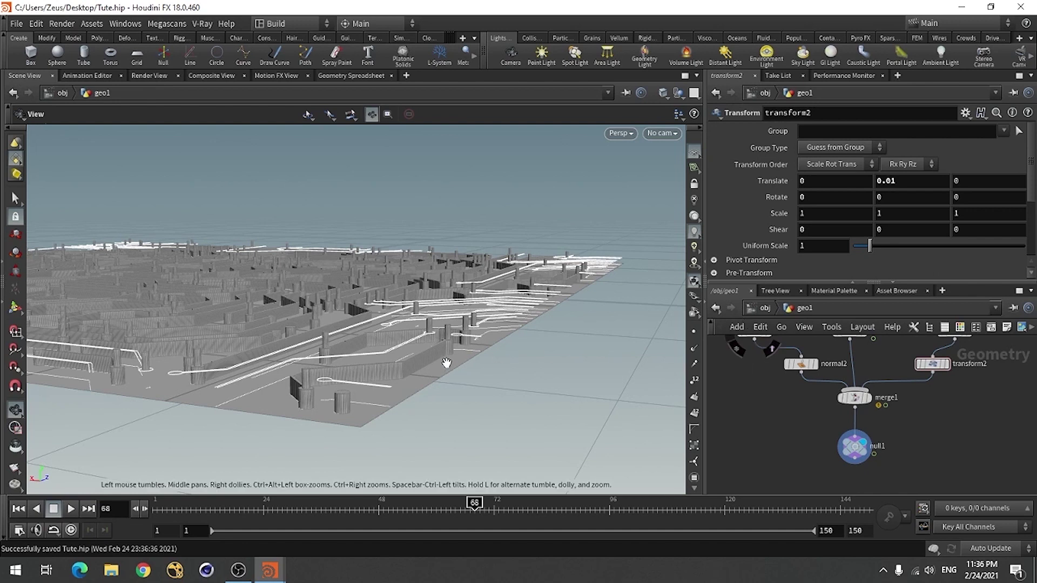
pyautogui.scroll(5, 363, 365)
pyautogui.moveTo(363, 365); pyautogui.dragTo(425, 432)
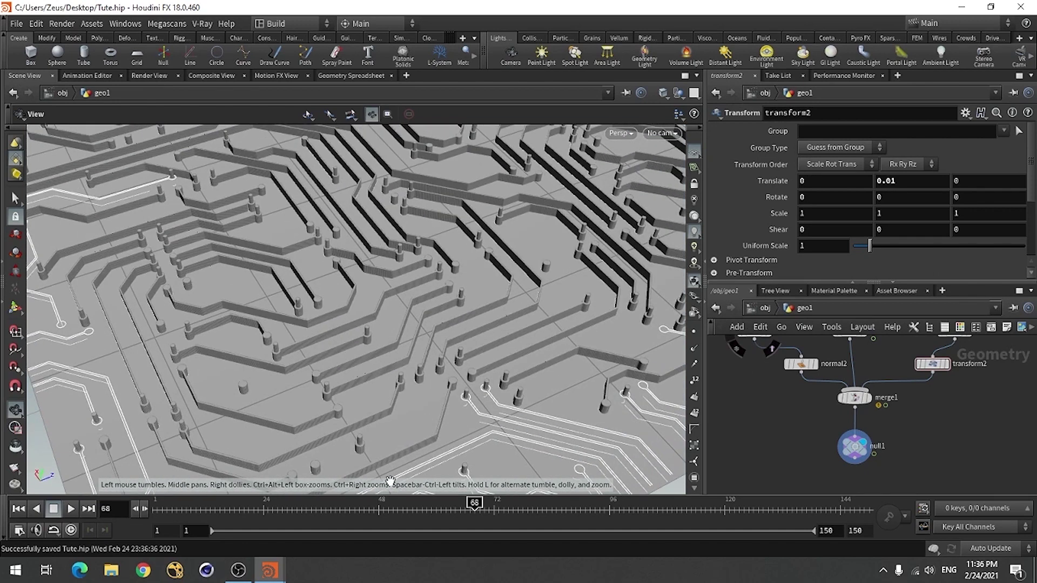
pyautogui.scroll(1, 344, 378)
pyautogui.scroll(1, 344, 378)
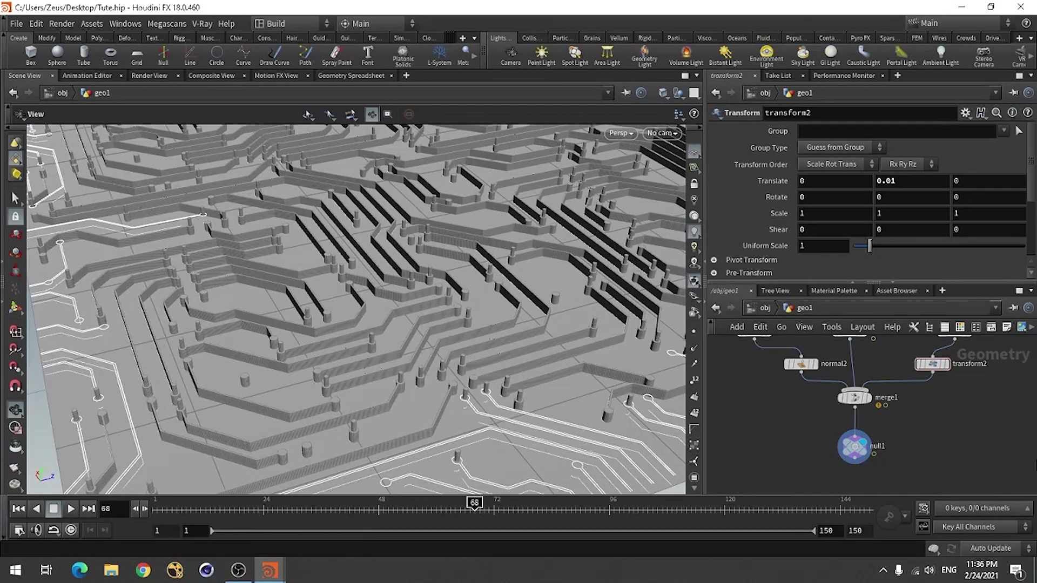
pyautogui.scroll(-3, 950, 429)
pyautogui.scroll(3, 798, 393)
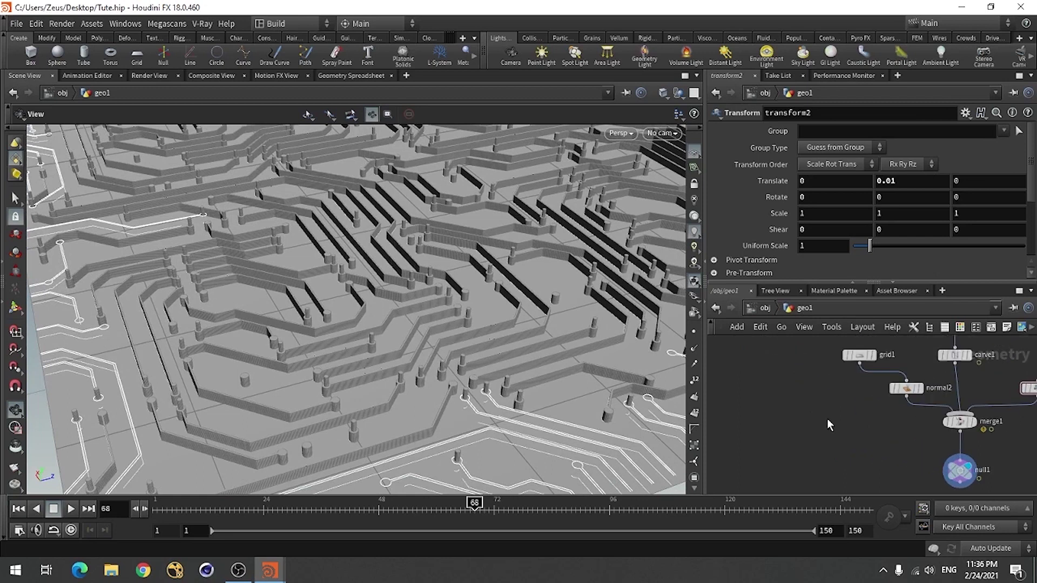
# Step: Go up to the /obj level and create a V-Ray render node from the V-Ray menu
pyautogui.click(763, 310)
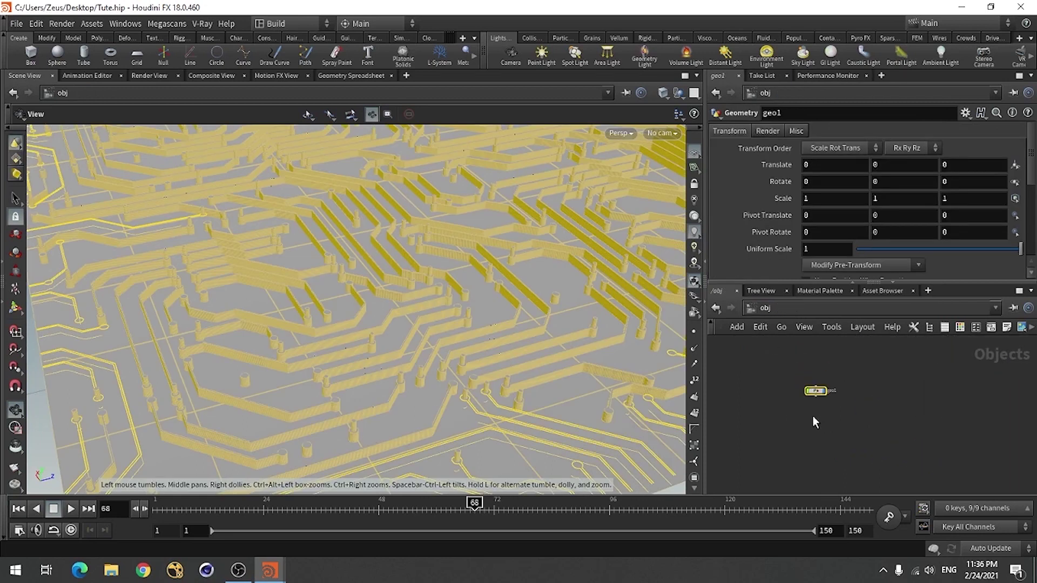
pyautogui.click(201, 26)
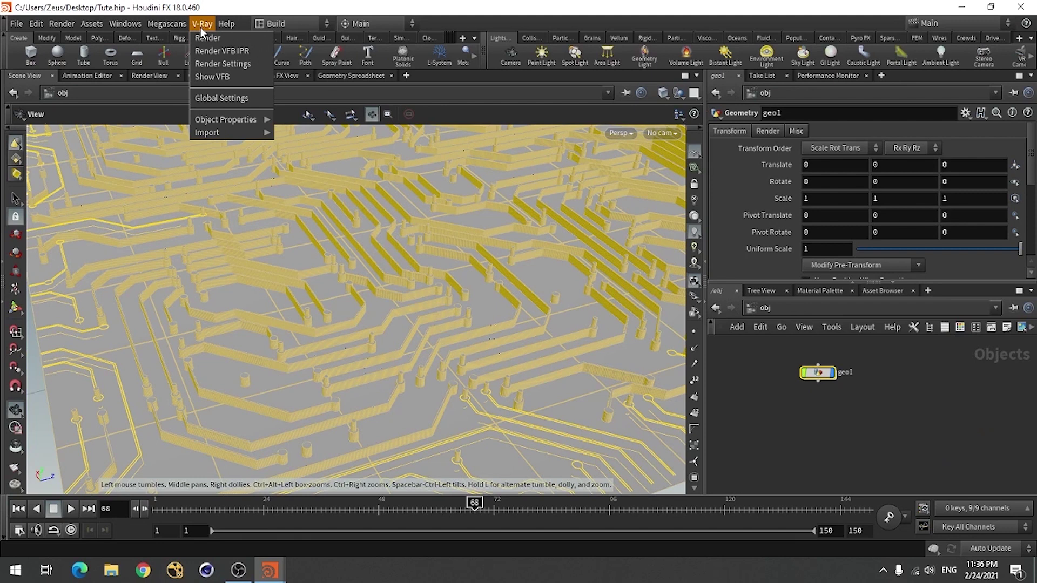
pyautogui.moveTo(62, 23)
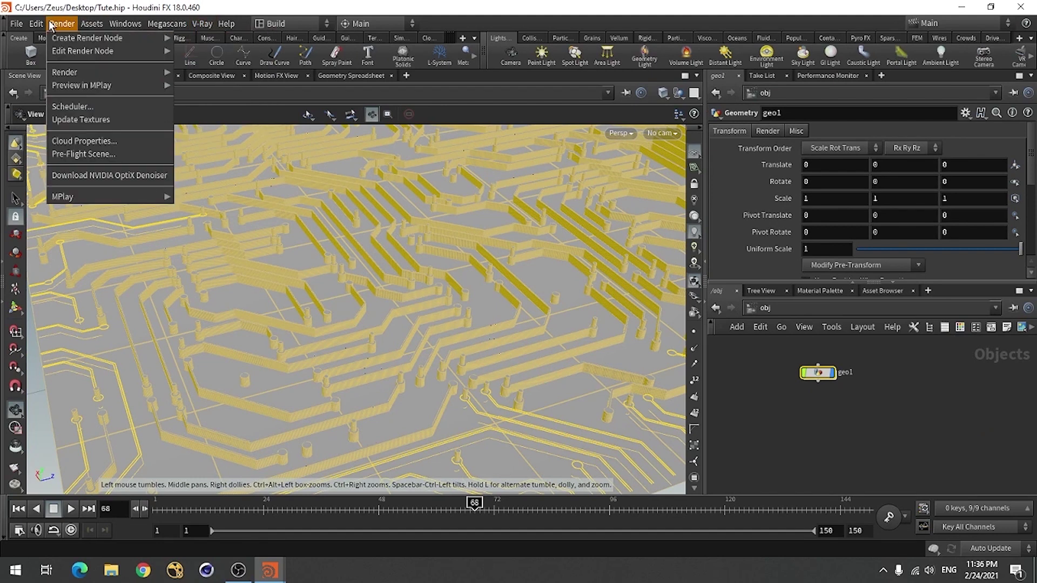
pyautogui.moveTo(92, 41)
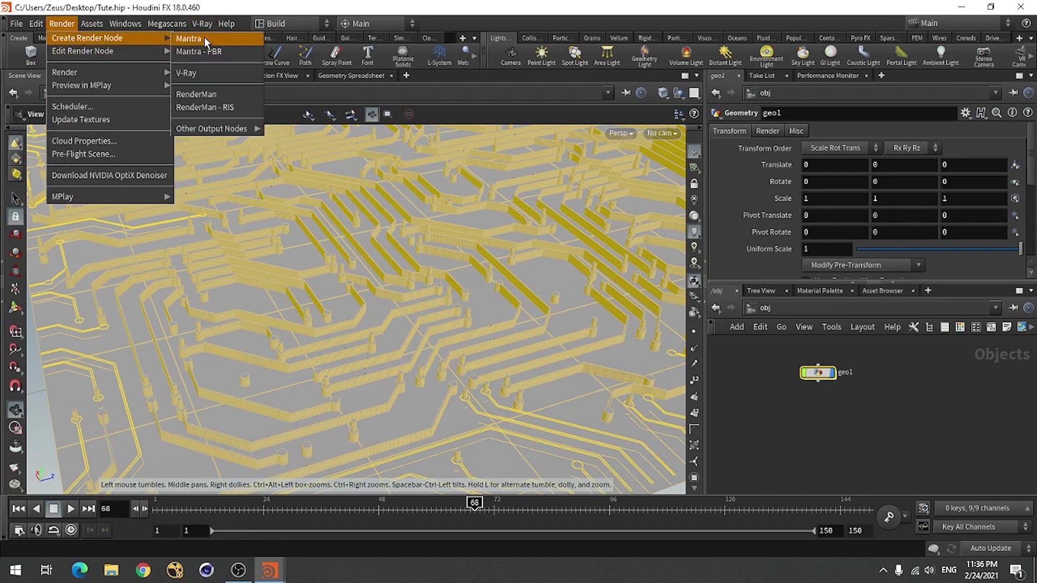
pyautogui.click(199, 75)
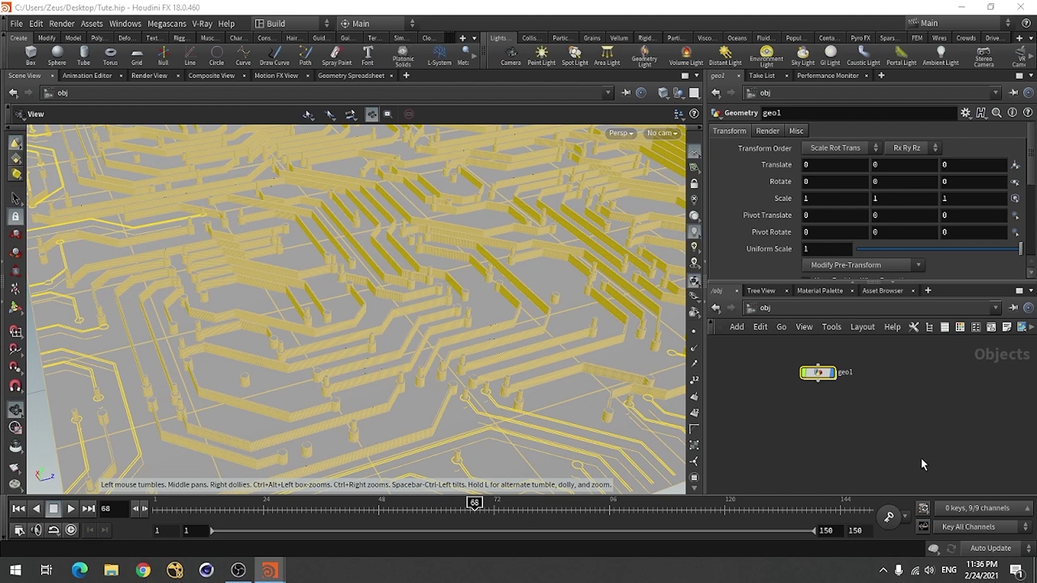
# Step: Create a Material Network node, matnet1, below geo1 at /obj
pyautogui.click(791, 425)
pyautogui.press('Tab')
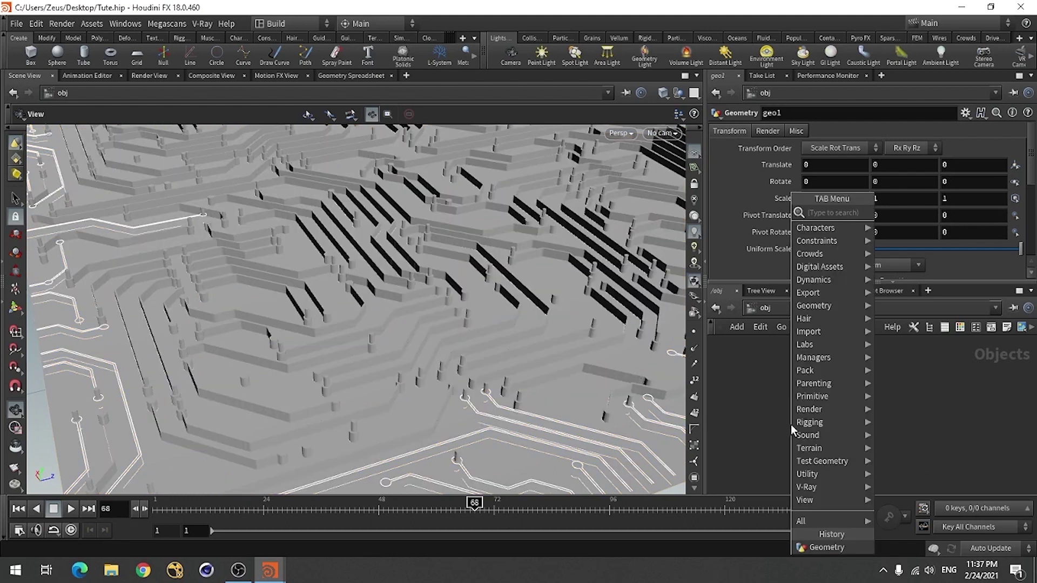
pyautogui.write('mater')
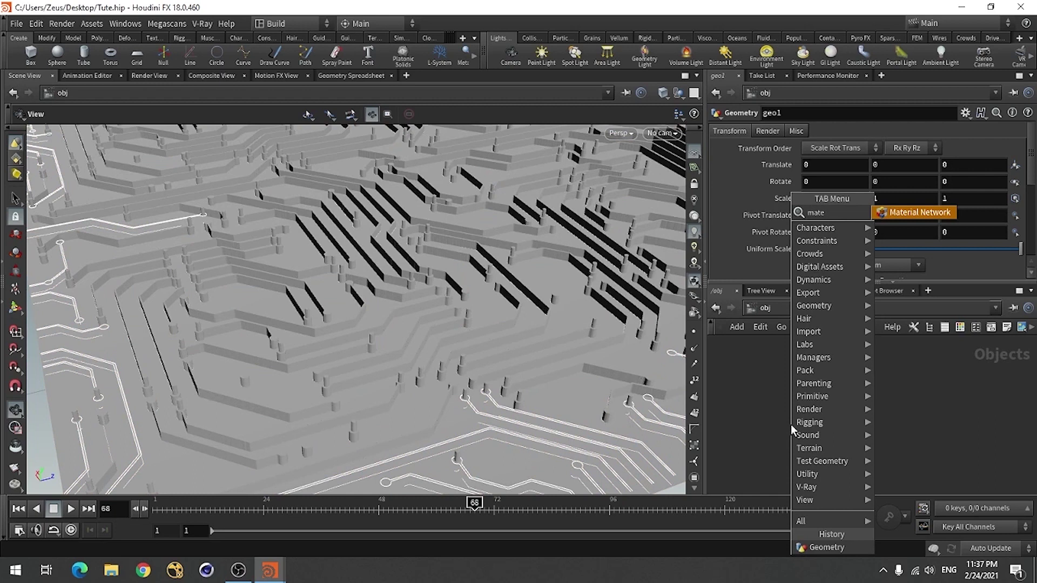
pyautogui.click(901, 215)
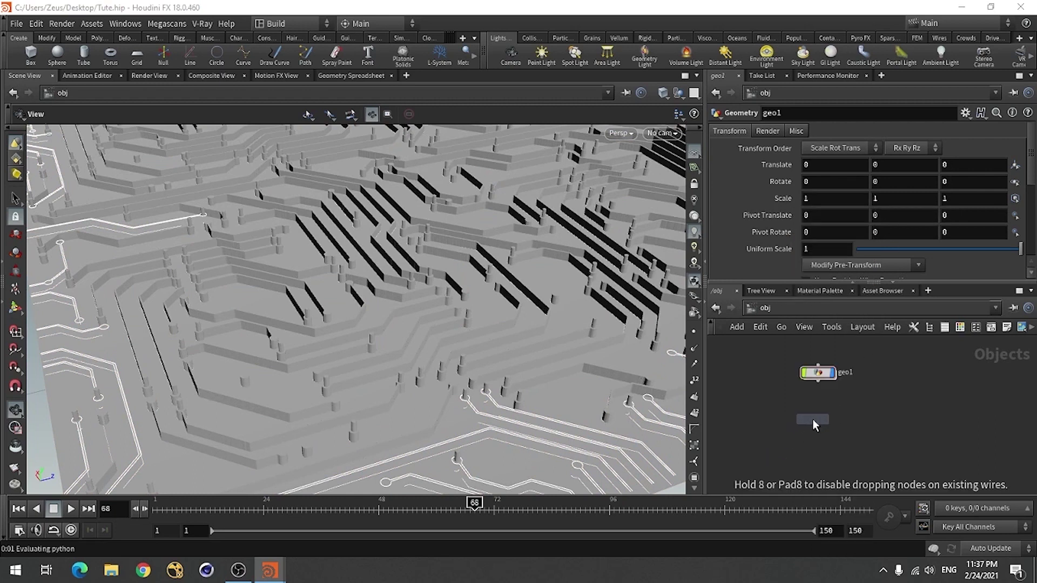
pyautogui.click(818, 416)
pyautogui.scroll(2, 828, 448)
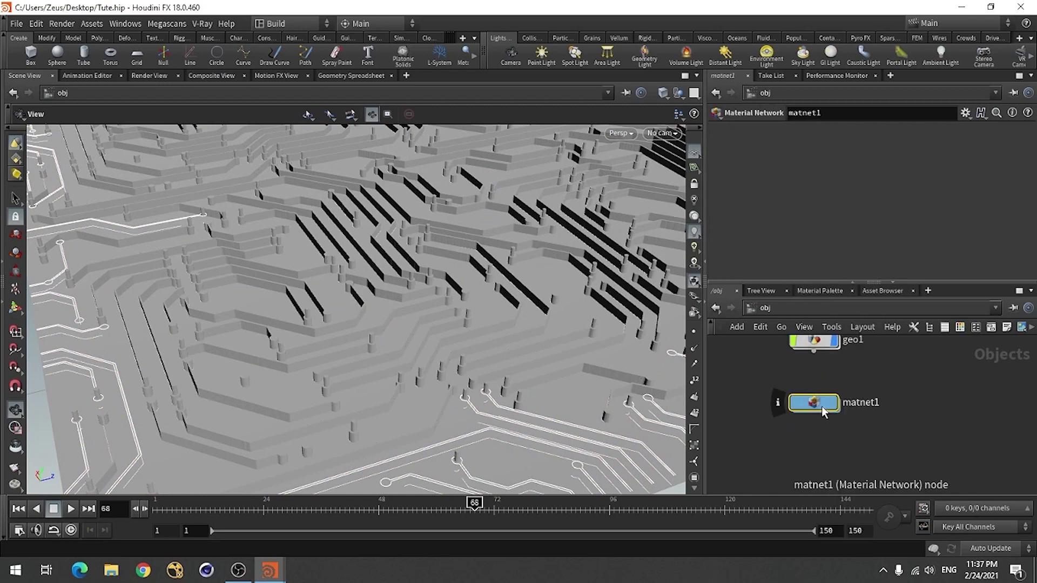
# Step: Inside matnet1, add a V-Ray Light material node named lightMtl
pyautogui.doubleClick(821, 406)
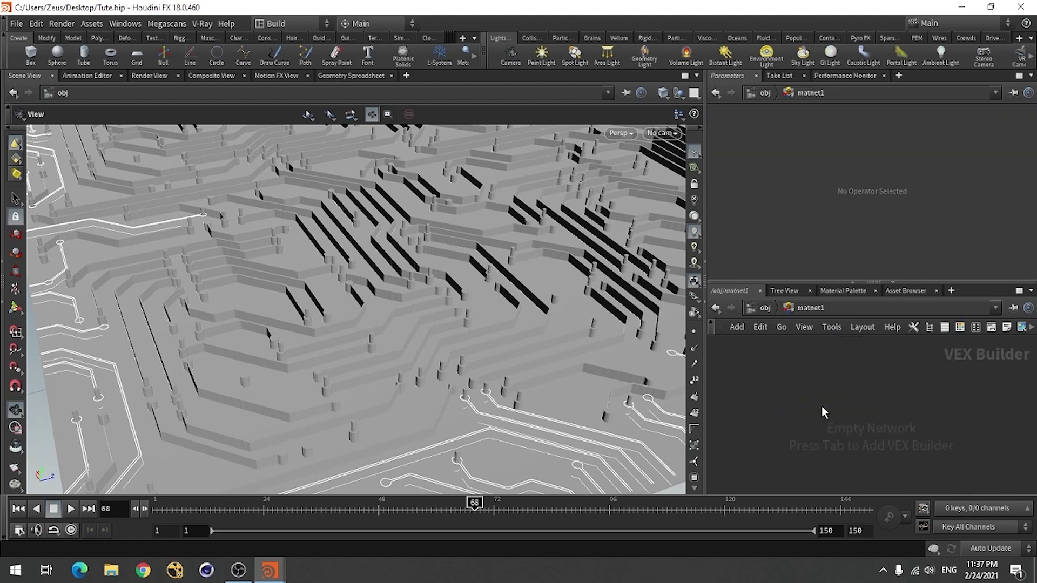
pyautogui.press('Tab')
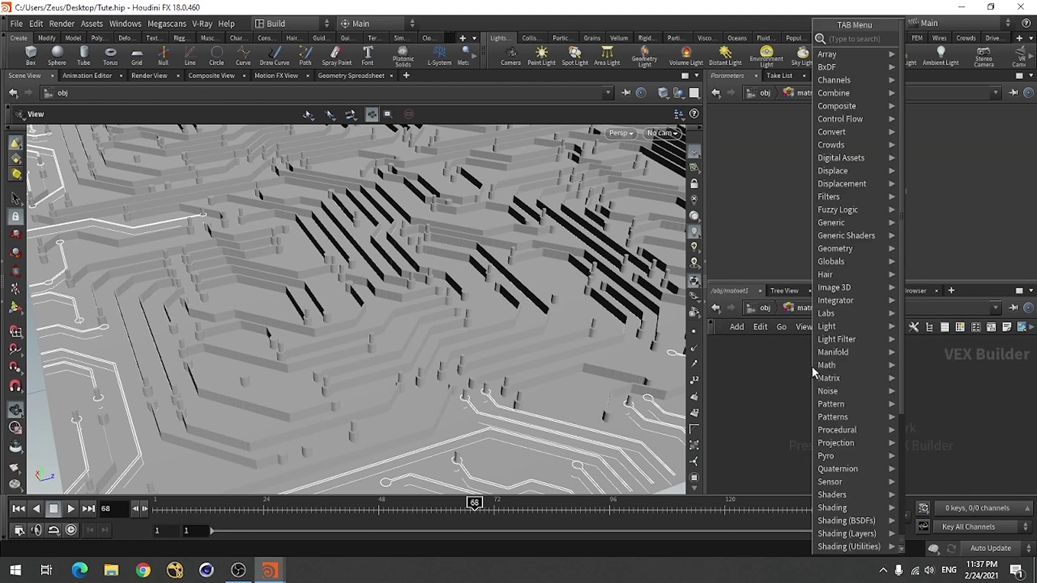
pyautogui.scroll(-4, 835, 464)
pyautogui.moveTo(832, 462)
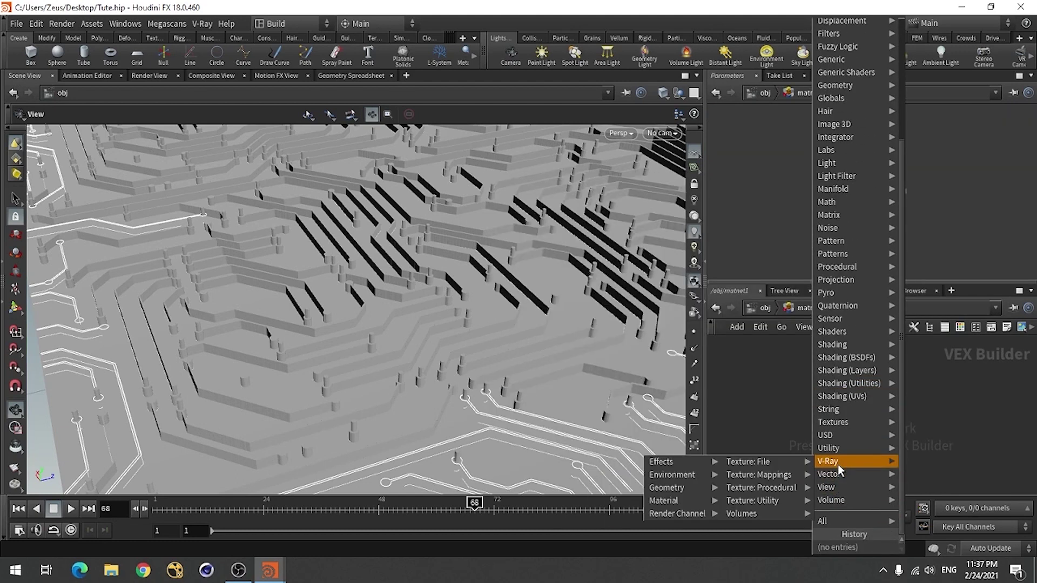
pyautogui.moveTo(673, 502)
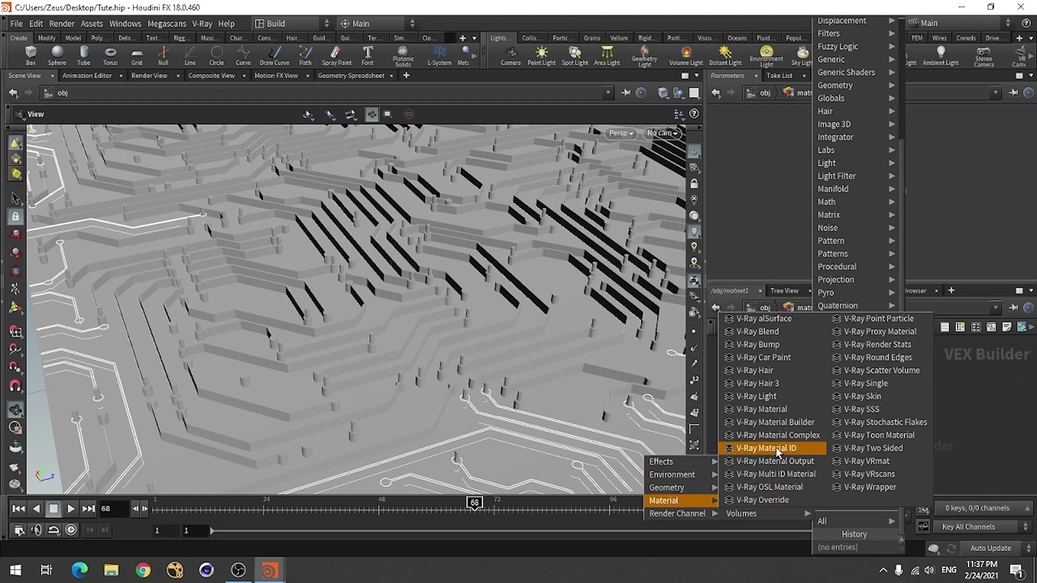
pyautogui.click(763, 398)
pyautogui.click(797, 394)
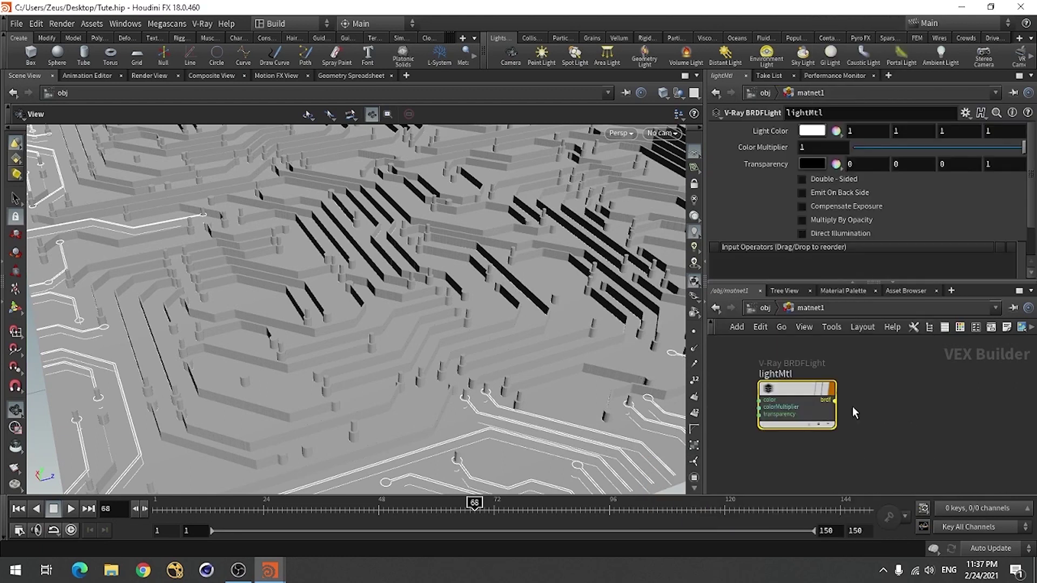
pyautogui.press('Tab')
pyautogui.scroll(-5, 880, 416)
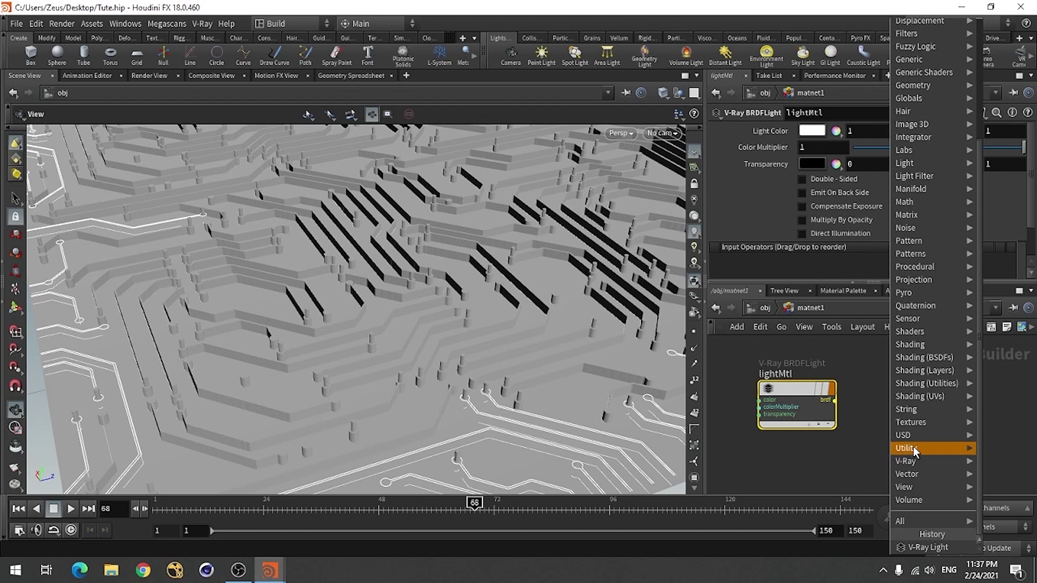
pyautogui.moveTo(910, 461)
pyautogui.moveTo(756, 500)
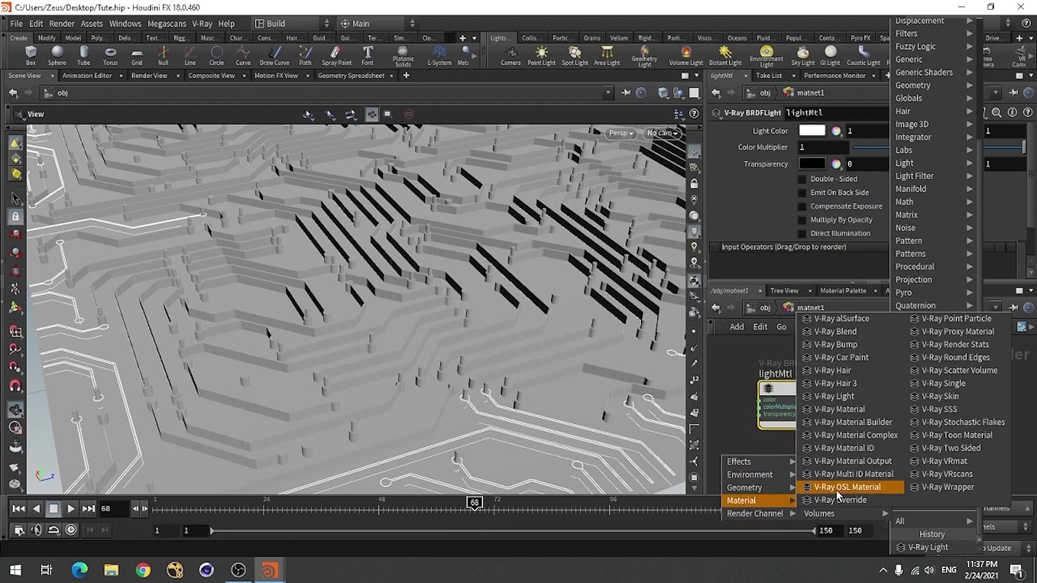
# Step: Place a vrayMtl V-Ray Material beside lightMtl and apply the Silver_Blurry preset
pyautogui.click(843, 409)
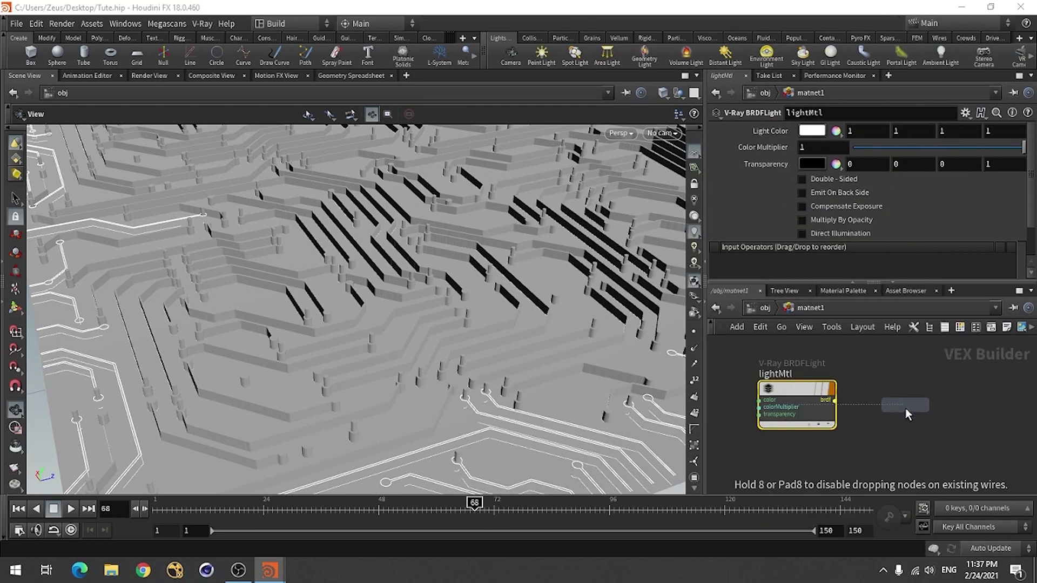
pyautogui.click(912, 392)
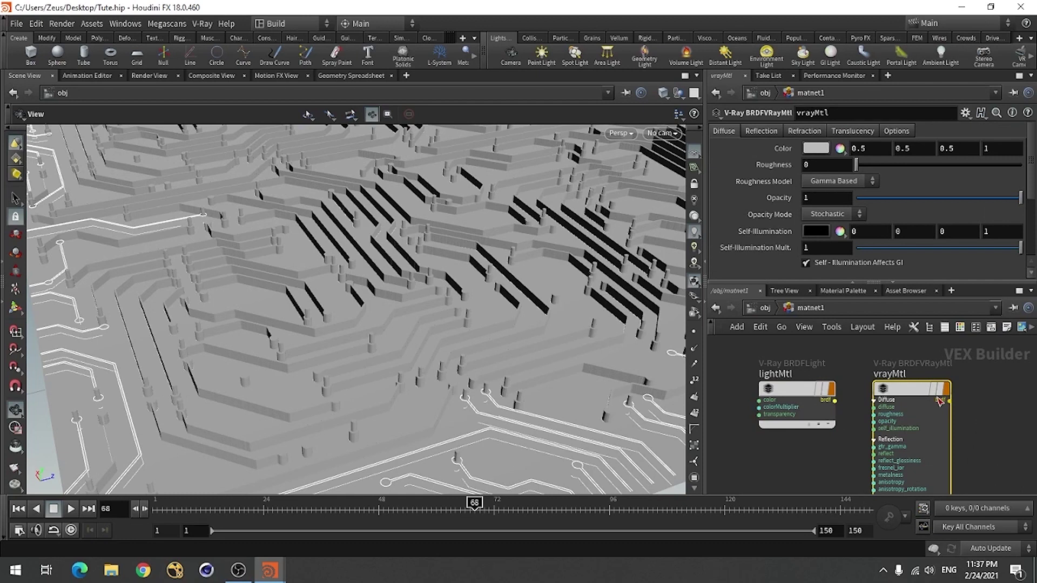
pyautogui.click(965, 113)
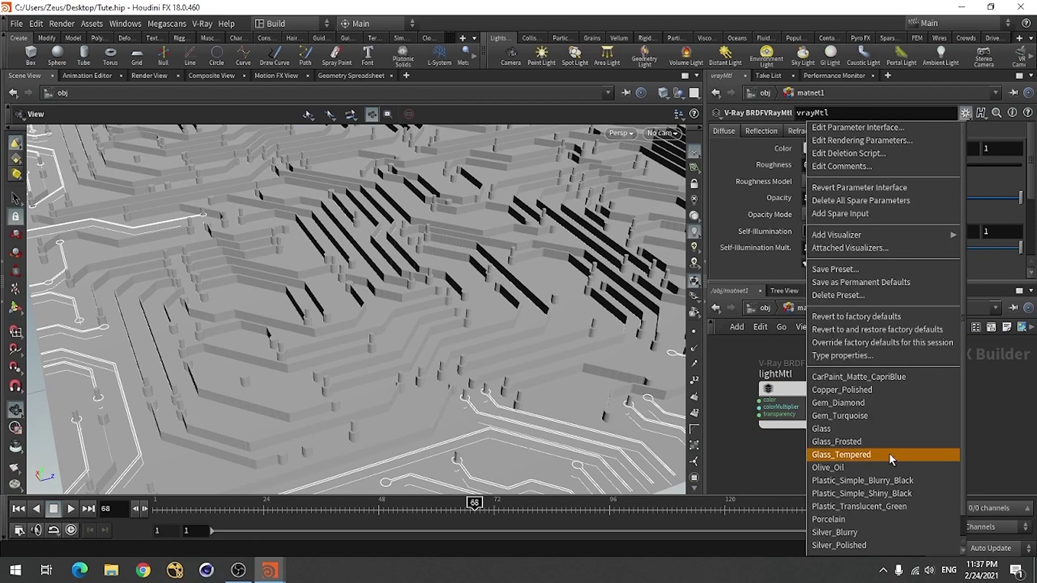
pyautogui.scroll(-1, 889, 453)
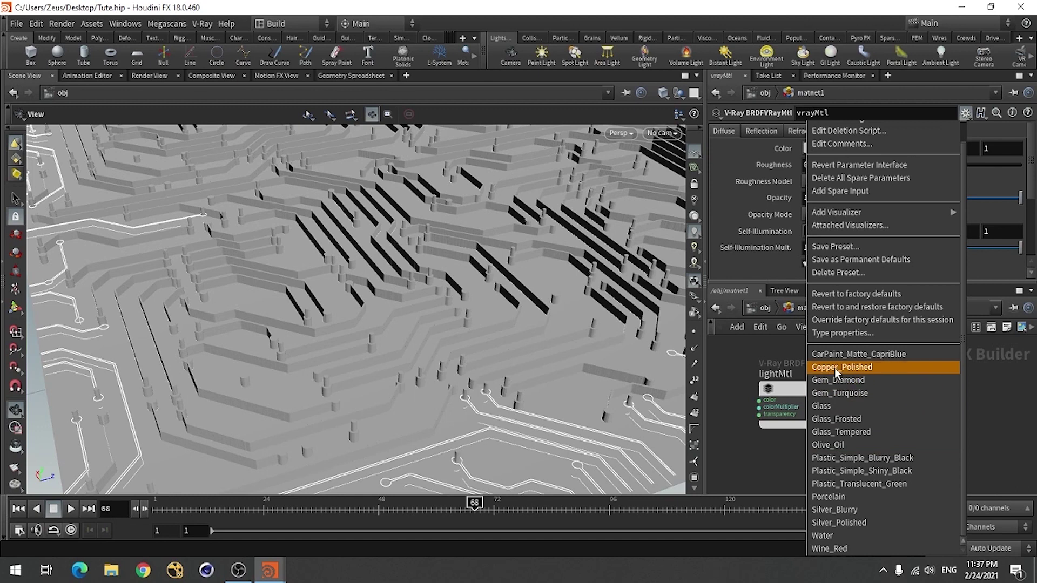
pyautogui.click(844, 510)
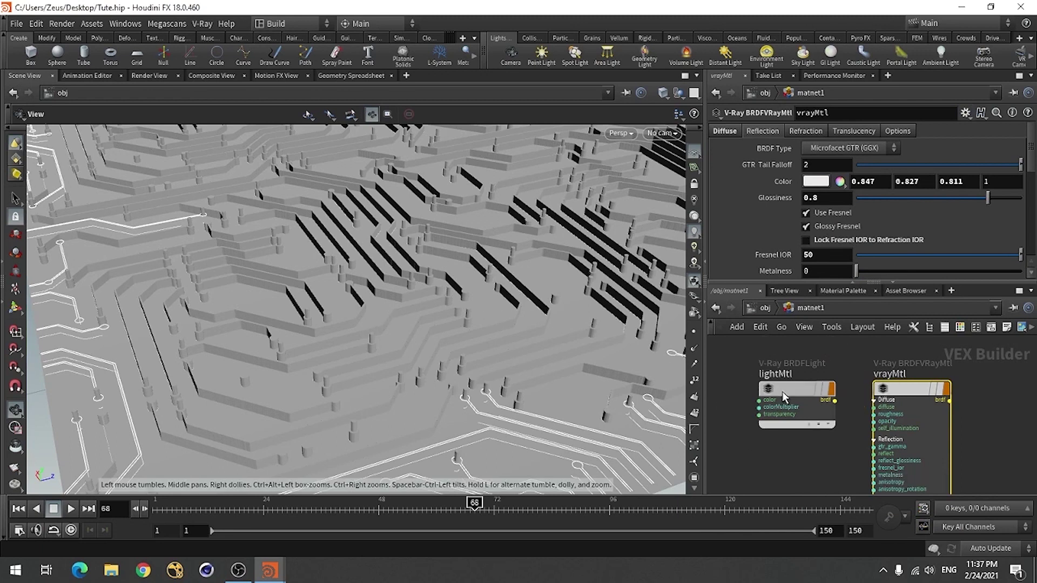
# Step: Review lightMtl's settings and return to the object level
pyautogui.click(778, 407)
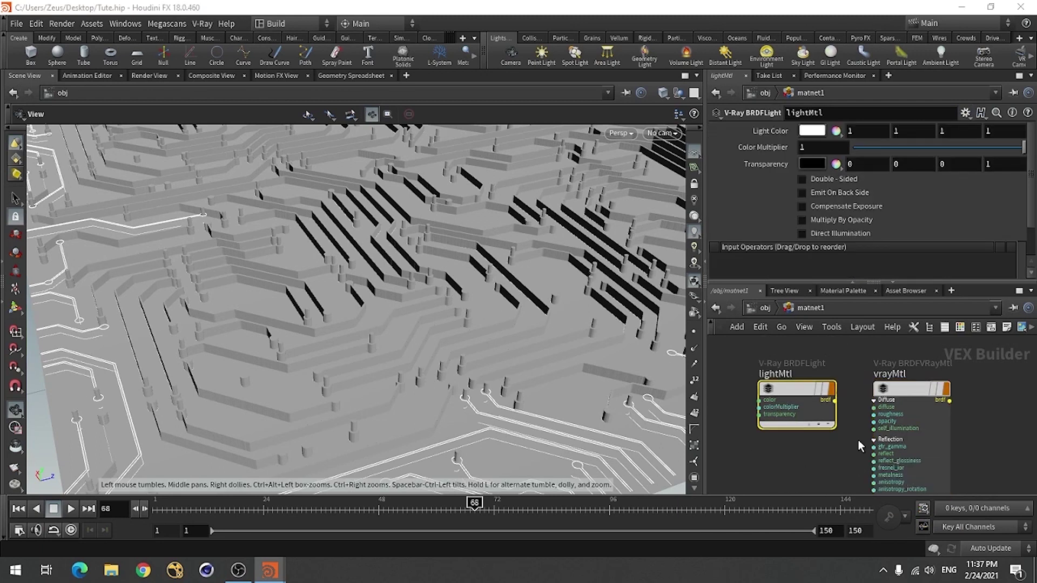
pyautogui.scroll(-1, 910, 432)
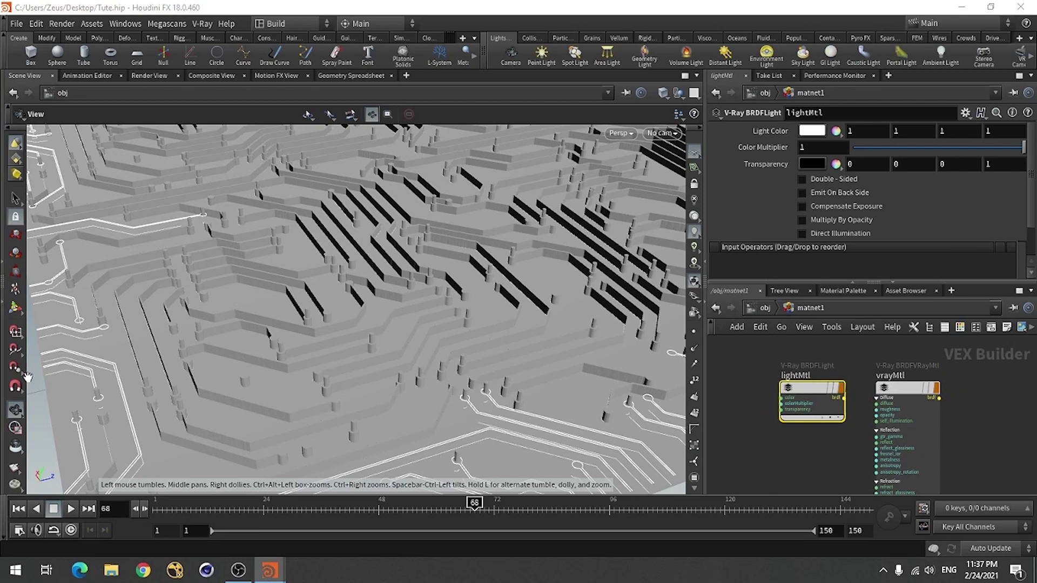
pyautogui.click(763, 308)
pyautogui.scroll(-3, 872, 435)
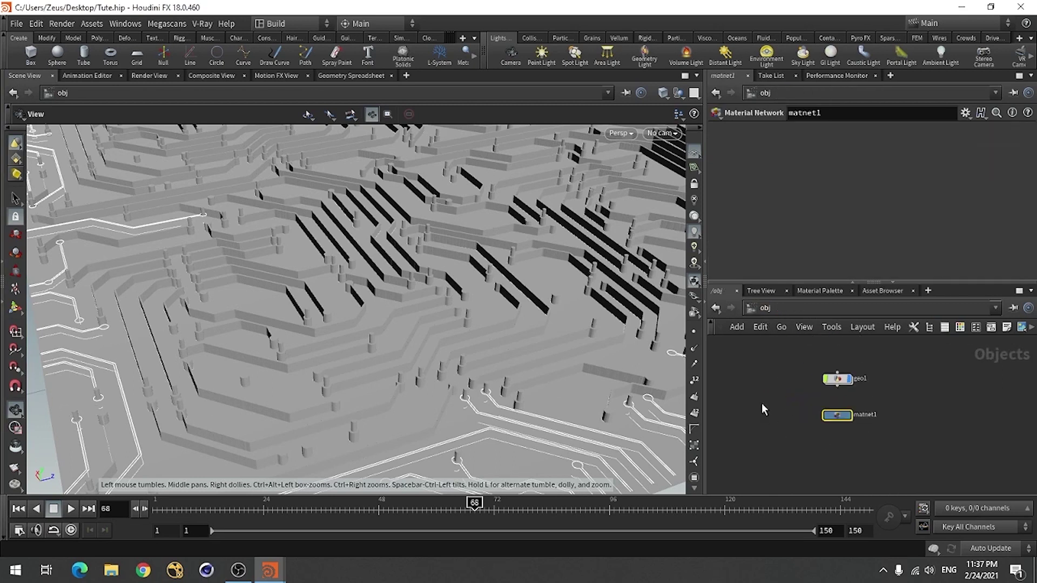
# Step: Inside geo1, insert a Material node, material1, between normal2 and merge1
pyautogui.doubleClick(837, 378)
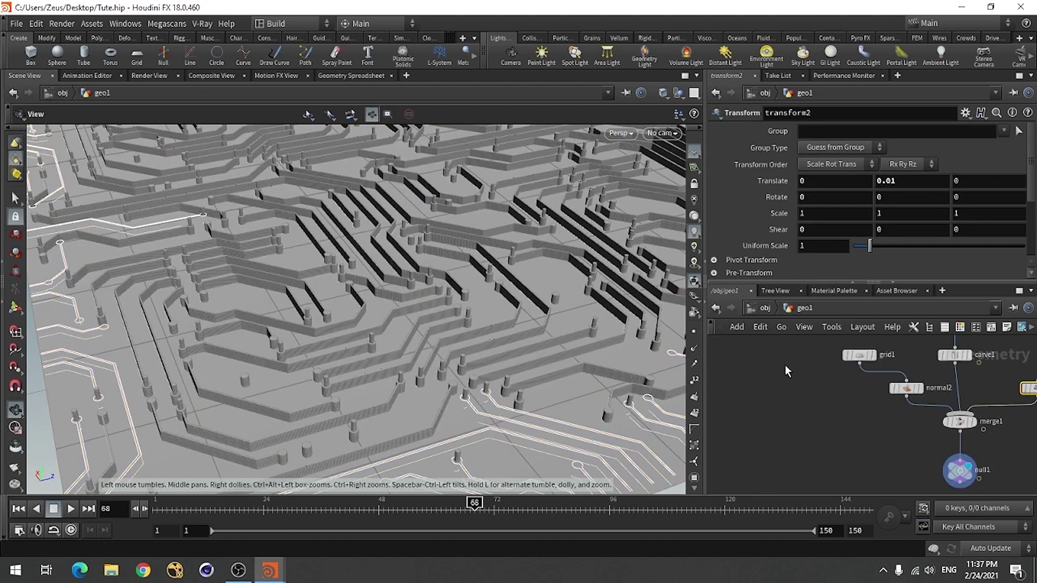
pyautogui.moveTo(704, 371); pyautogui.dragTo(541, 372)
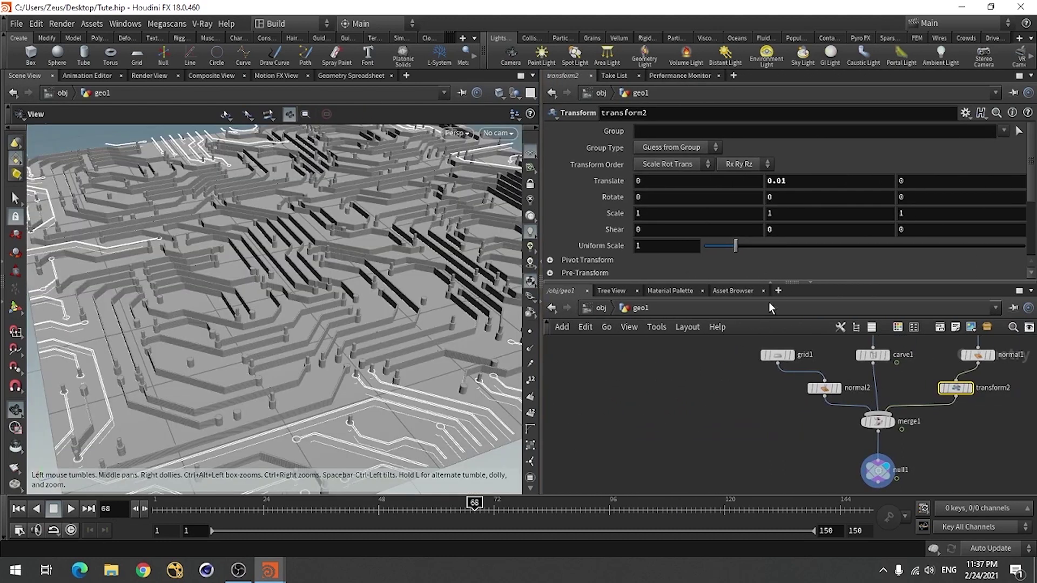
pyautogui.moveTo(770, 281); pyautogui.dragTo(771, 232)
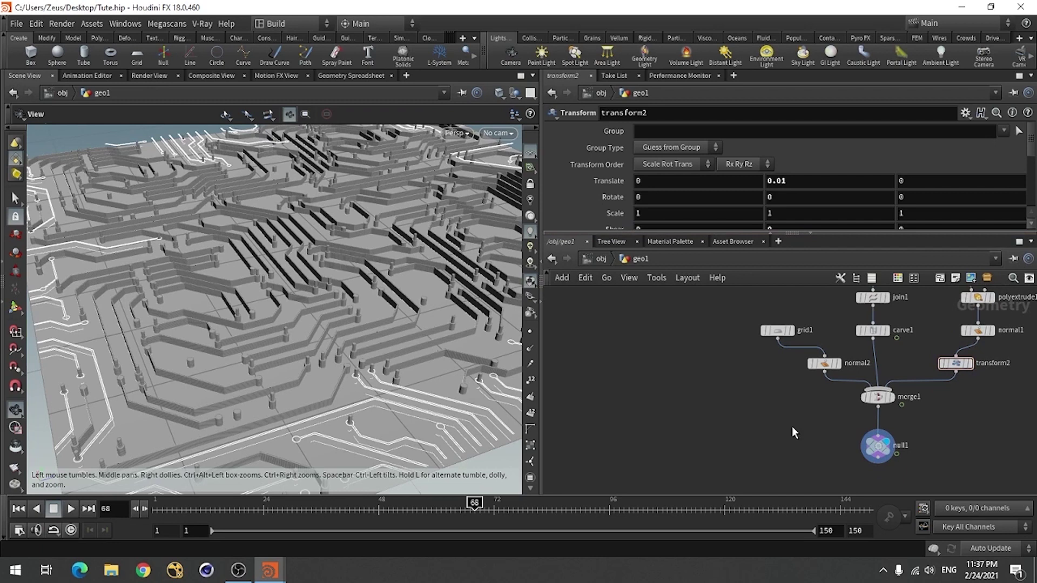
pyautogui.press('Tab')
pyautogui.write('ma')
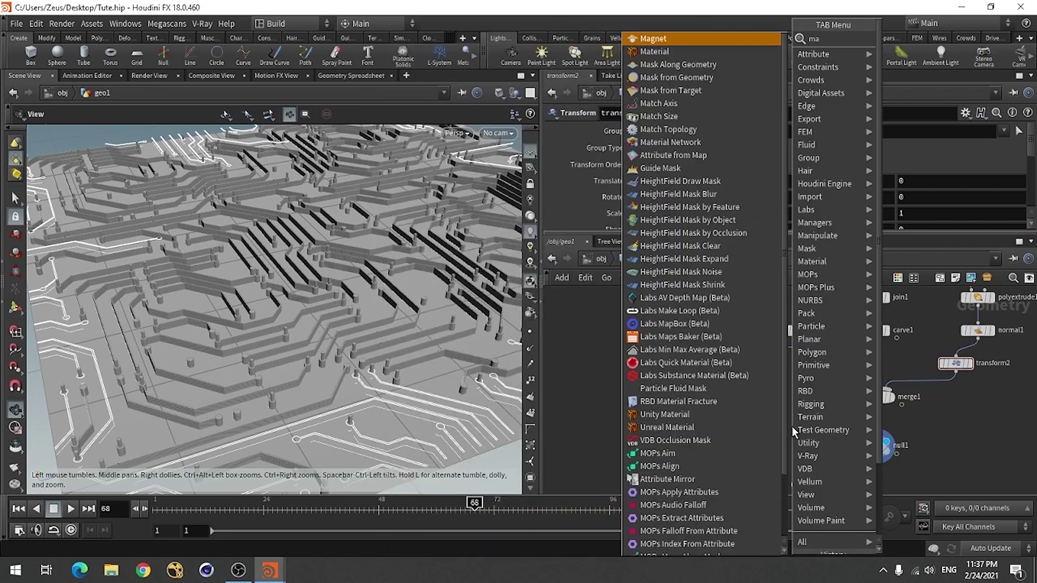
pyautogui.write('ter')
pyautogui.click(929, 39)
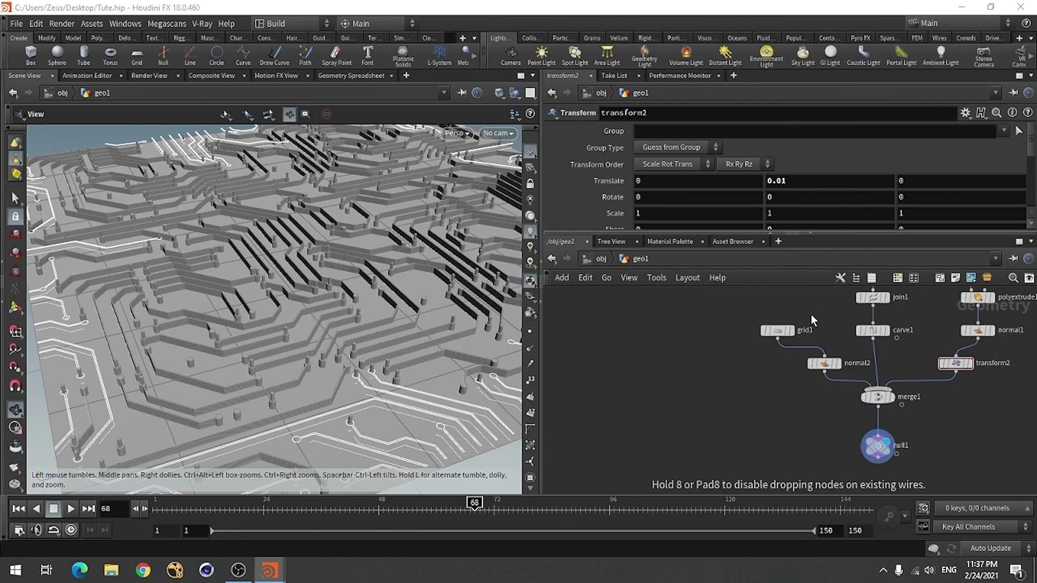
pyautogui.click(845, 387)
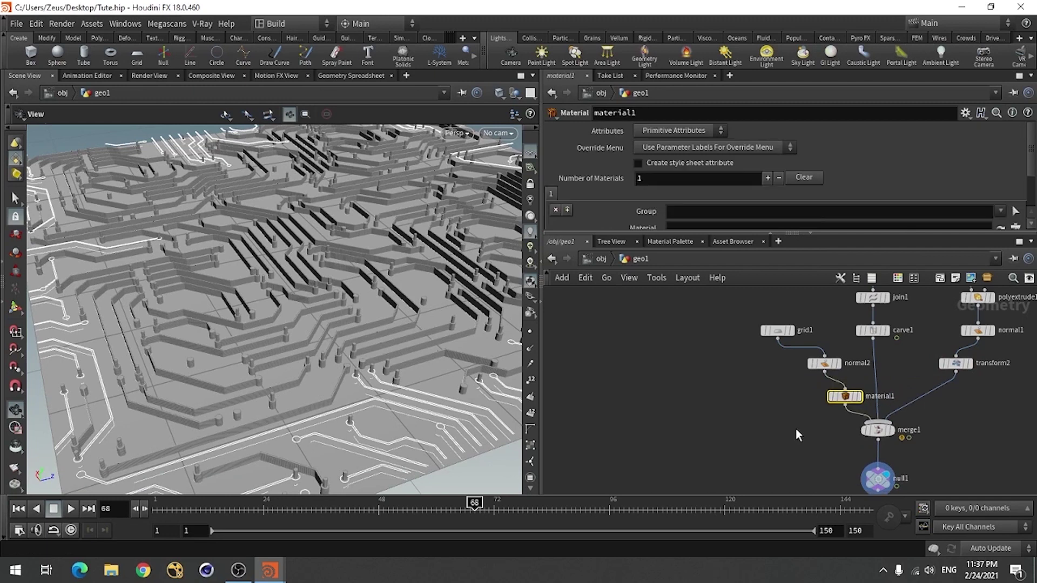
# Step: Insert material2 after transform2 and material3 after carve1, both feeding merge1
pyautogui.press('Tab')
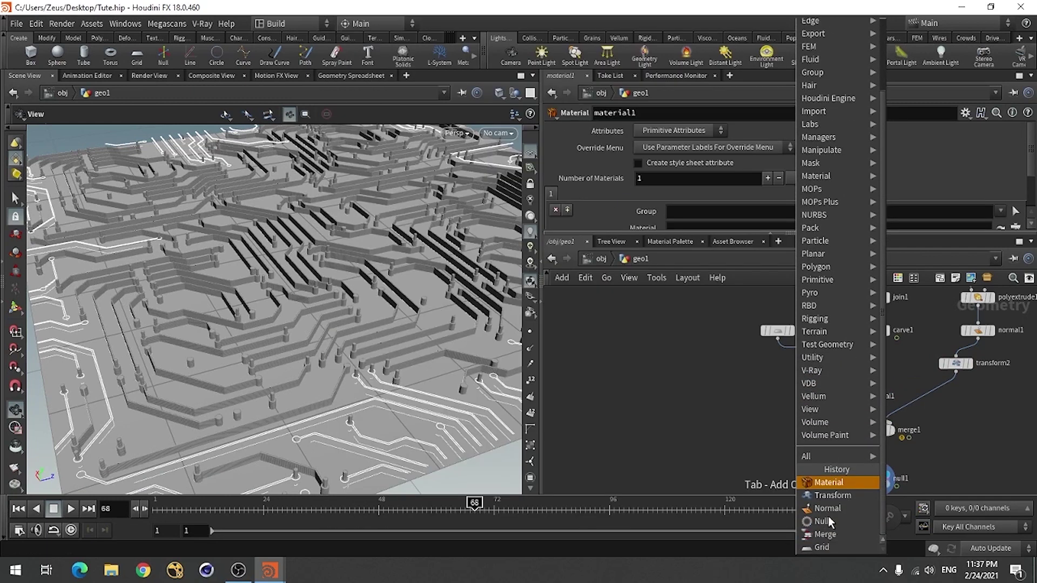
pyautogui.click(826, 483)
pyautogui.click(921, 399)
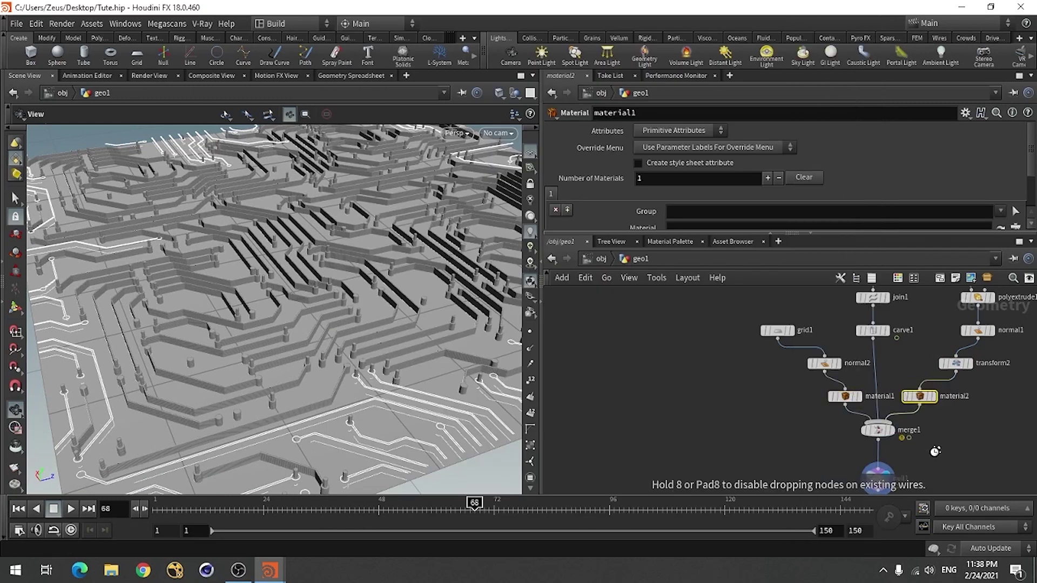
pyautogui.press('Tab')
pyautogui.moveTo(864, 542)
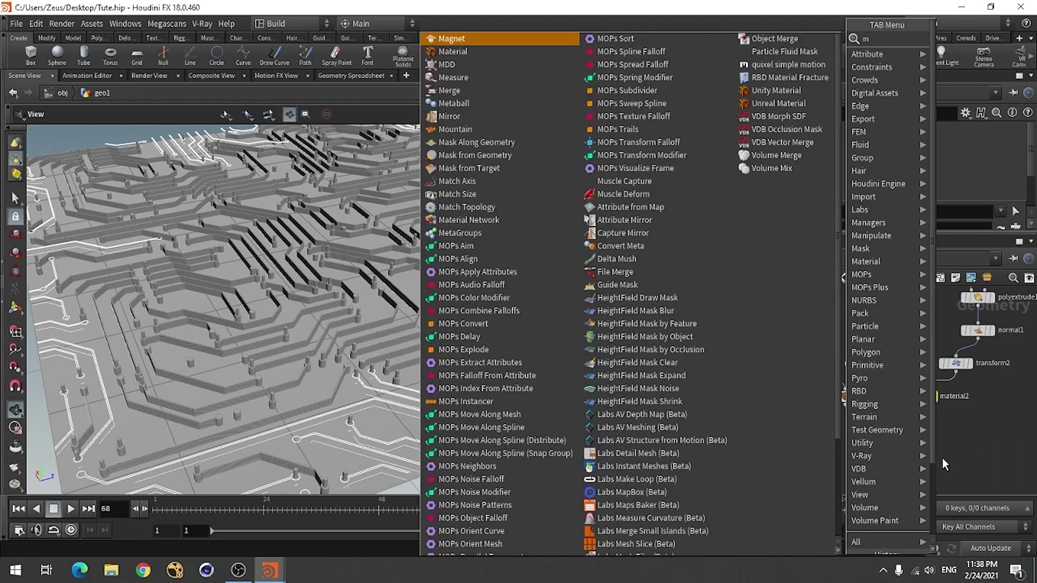
pyautogui.click(490, 53)
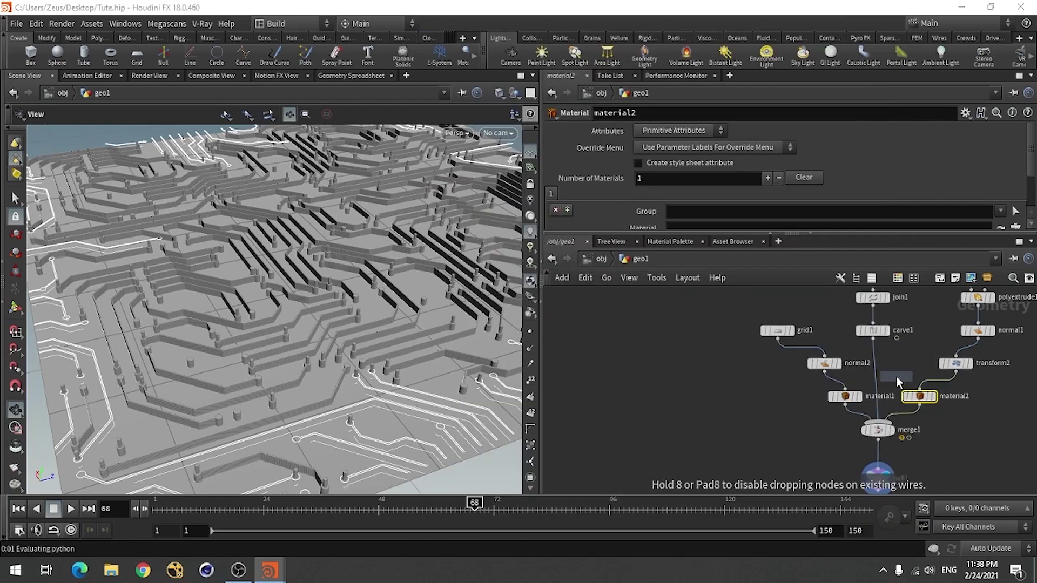
pyautogui.click(877, 373)
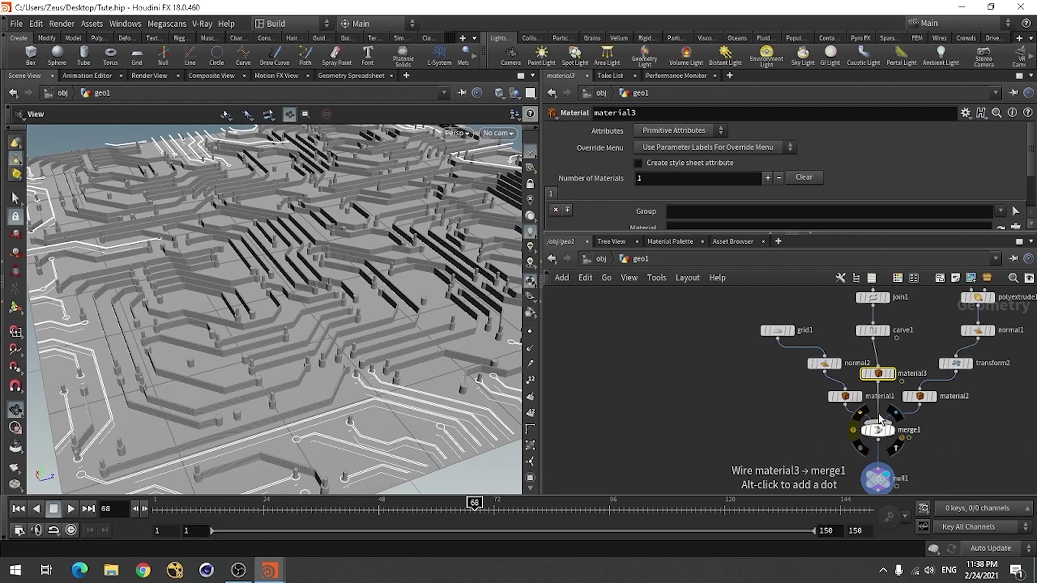
# Step: Assign /obj/matnet1/vrayMtl as material2's material
pyautogui.scroll(3, 900, 399)
pyautogui.click(933, 394)
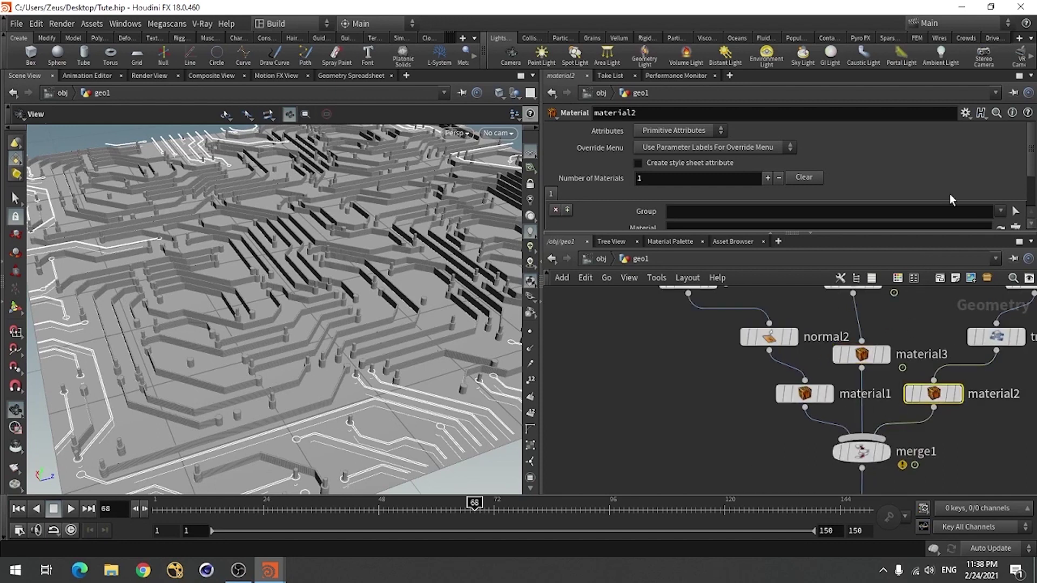
pyautogui.scroll(-3, 951, 200)
pyautogui.click(1015, 171)
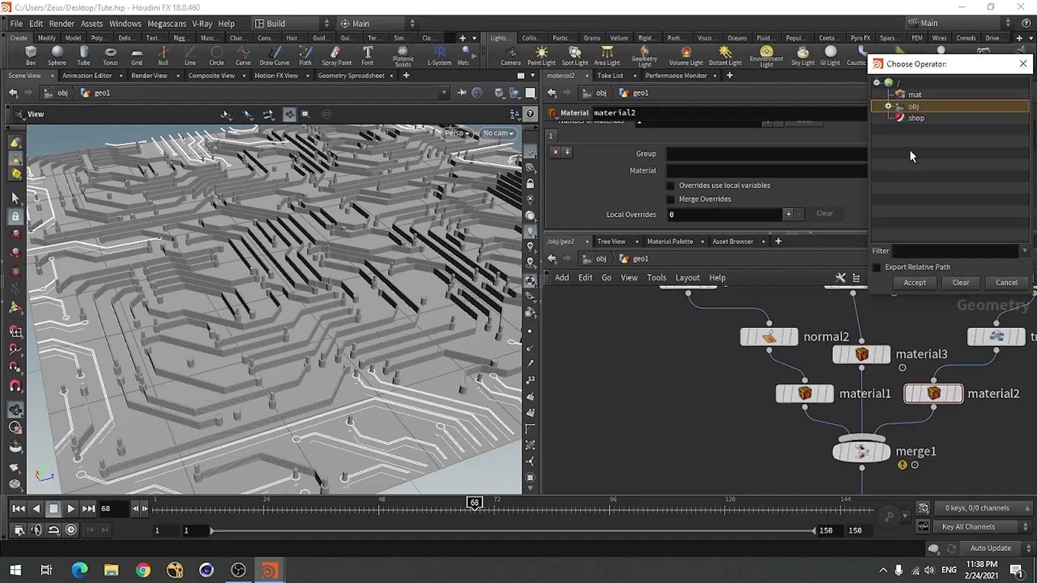
pyautogui.click(888, 107)
pyautogui.click(900, 117)
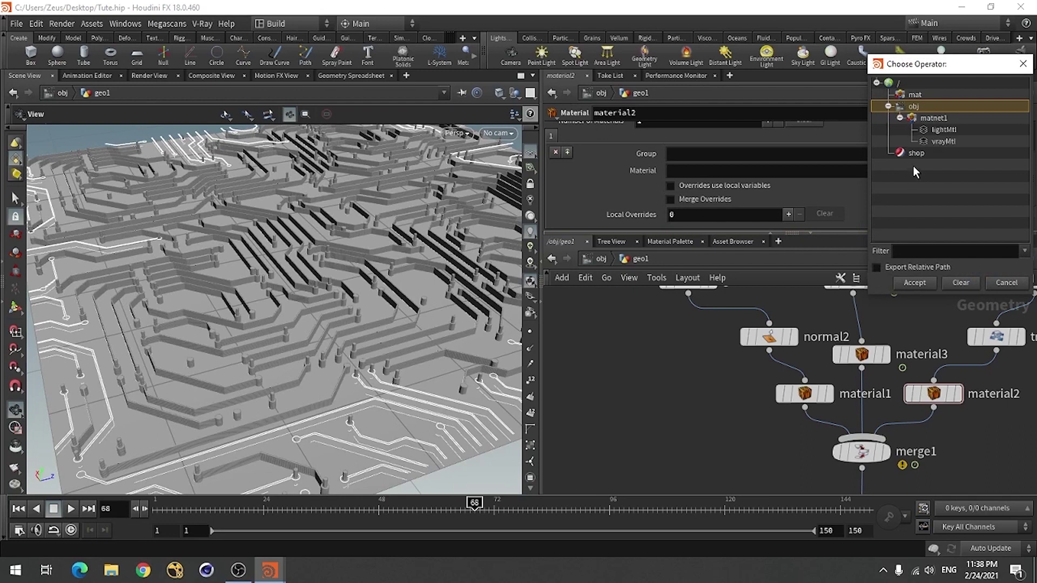
pyautogui.click(939, 141)
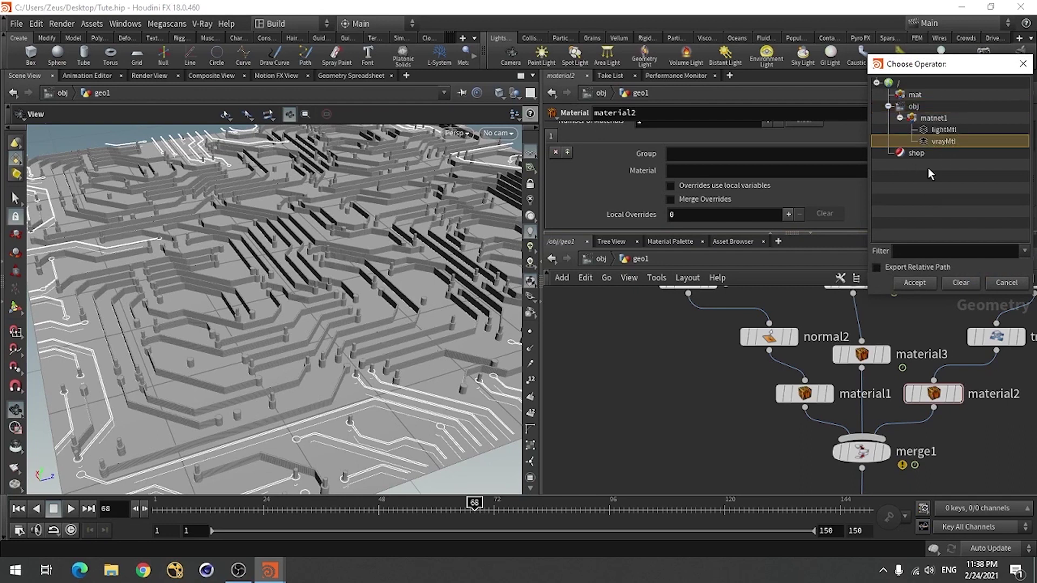
pyautogui.click(931, 282)
# Step: Assign lightMtl to material3 and vrayMtl to material1
pyautogui.click(862, 354)
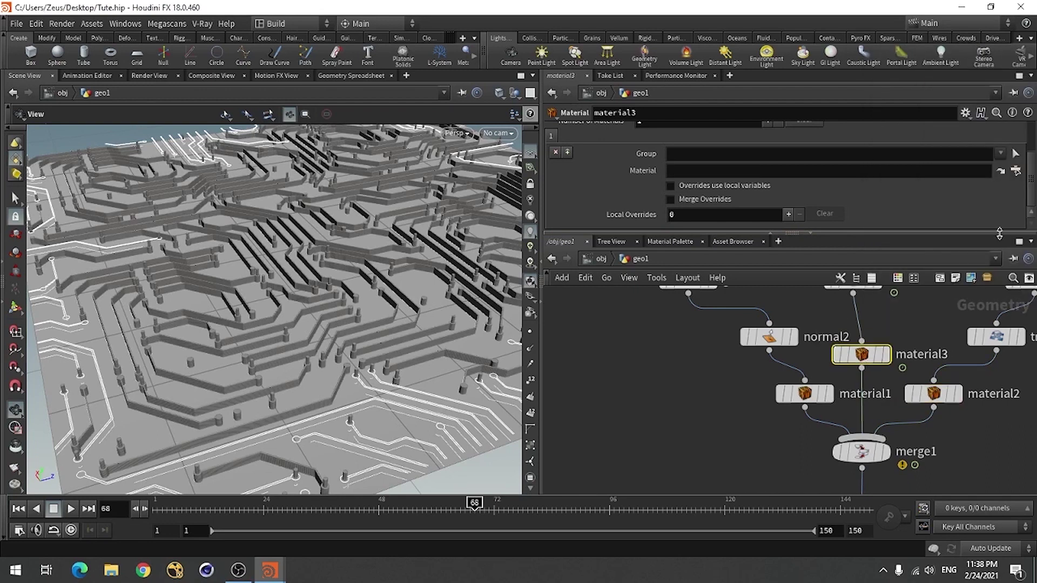
pyautogui.click(1015, 171)
pyautogui.click(942, 135)
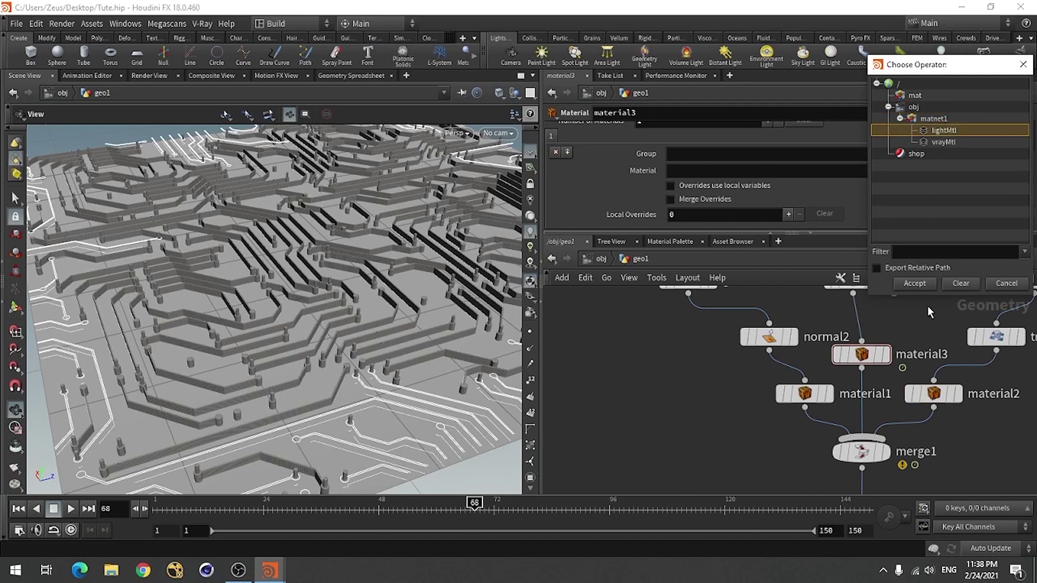
pyautogui.click(914, 283)
pyautogui.moveTo(810, 394); pyautogui.dragTo(749, 394)
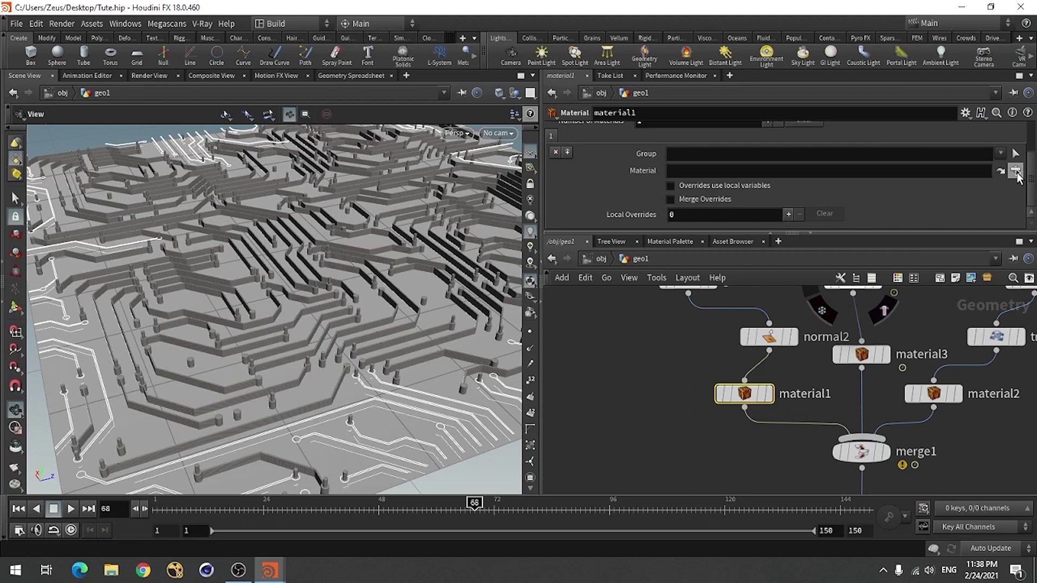
pyautogui.click(1015, 172)
pyautogui.click(941, 141)
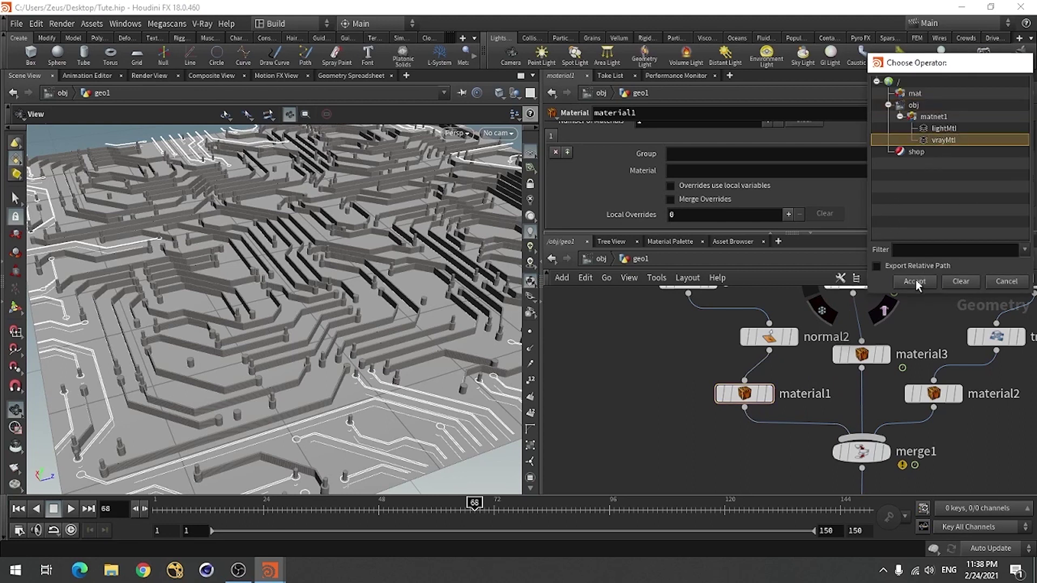
pyautogui.click(915, 281)
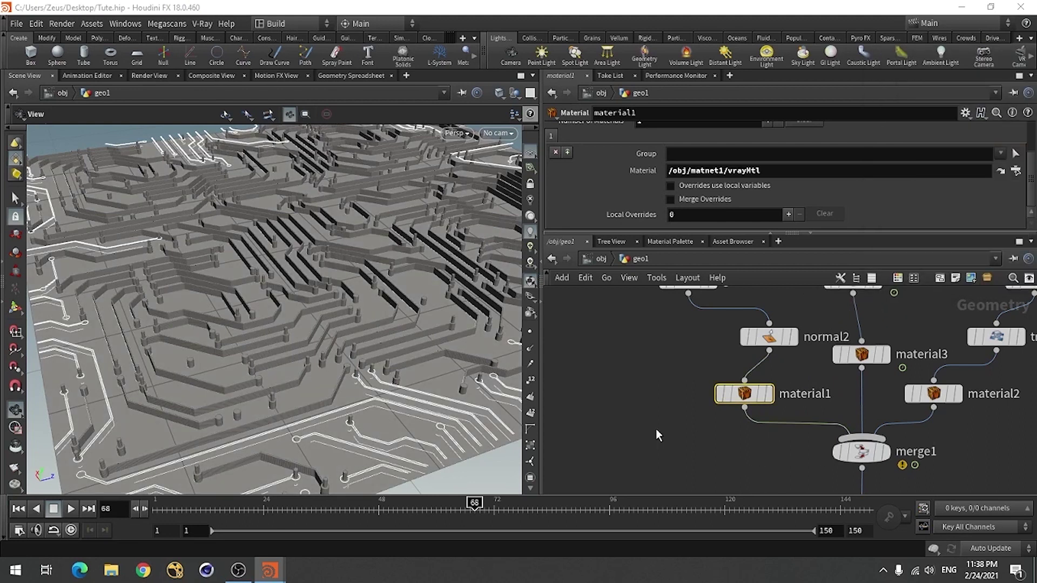
pyautogui.scroll(-2, 656, 429)
# Step: At the object level, widen the viewport and create a new camera cam1 locked to the view
pyautogui.click(599, 260)
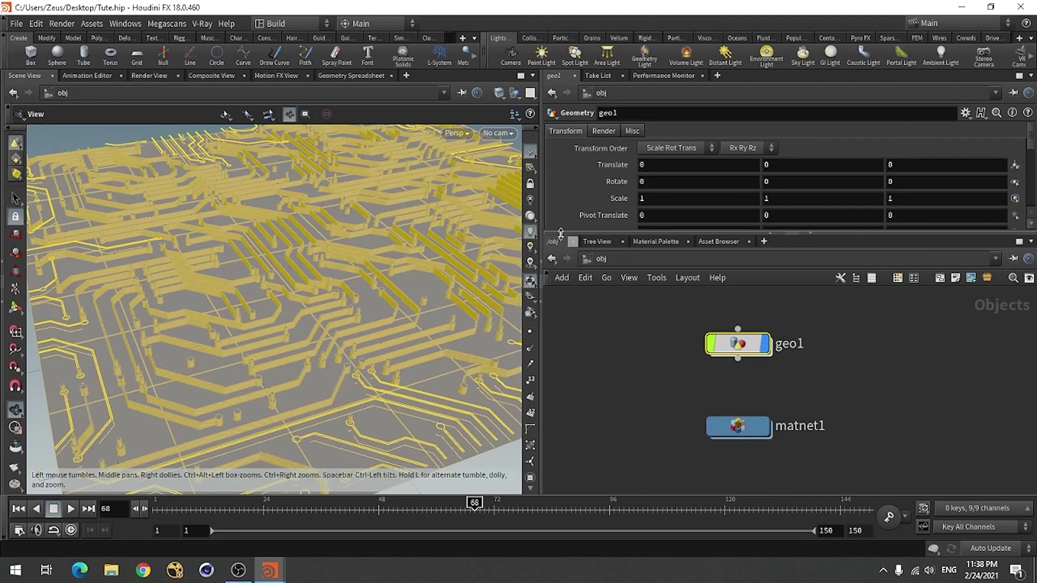
pyautogui.moveTo(541, 227); pyautogui.dragTo(695, 216)
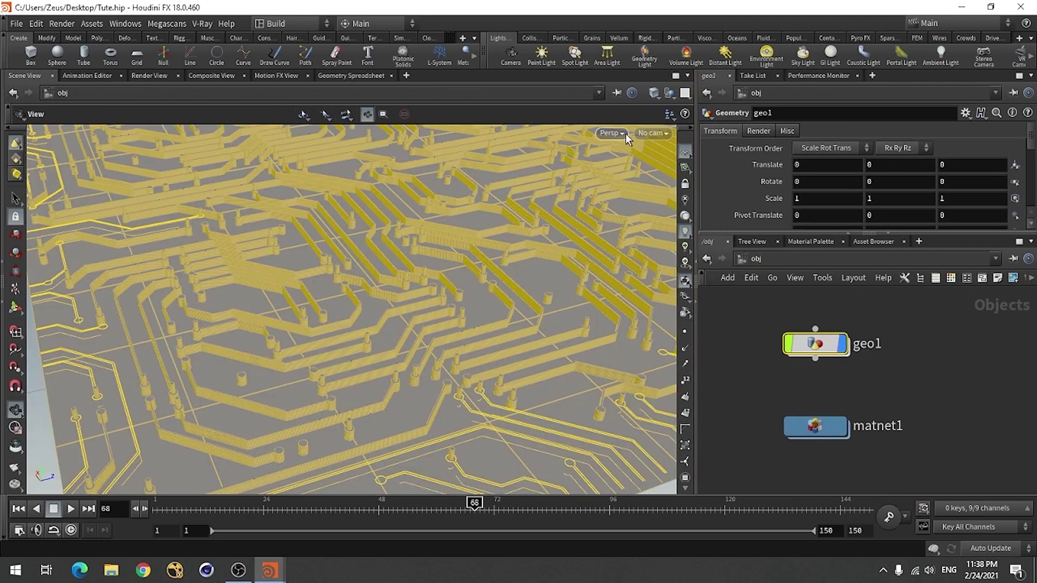
pyautogui.click(654, 135)
pyautogui.click(669, 173)
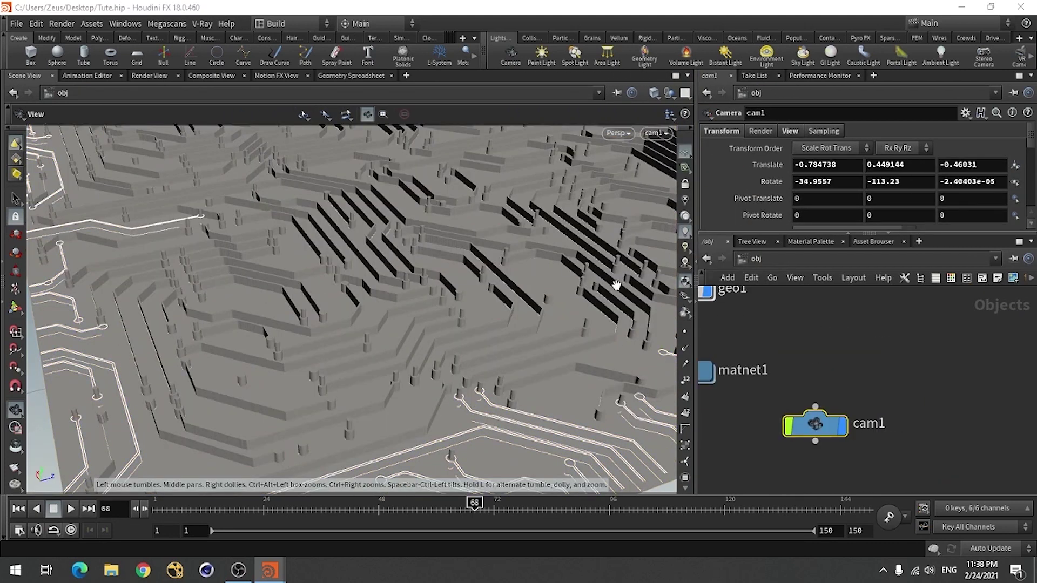
pyautogui.click(685, 185)
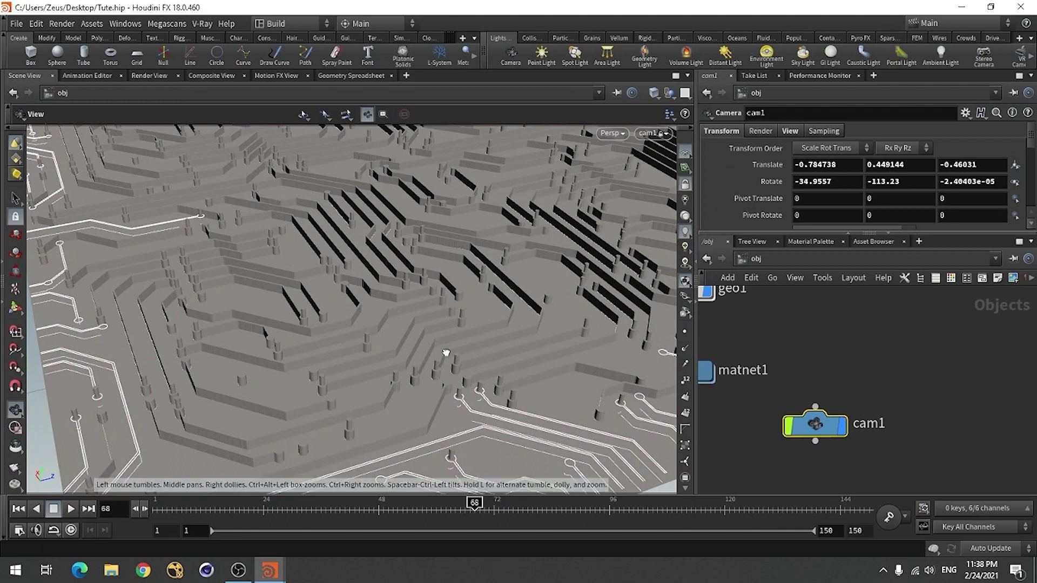
# Step: Frame a close, angled view of the circuit traces with cam1 and save Tute.hip
pyautogui.scroll(-10, 446, 352)
pyautogui.moveTo(406, 295); pyautogui.dragTo(398, 284)
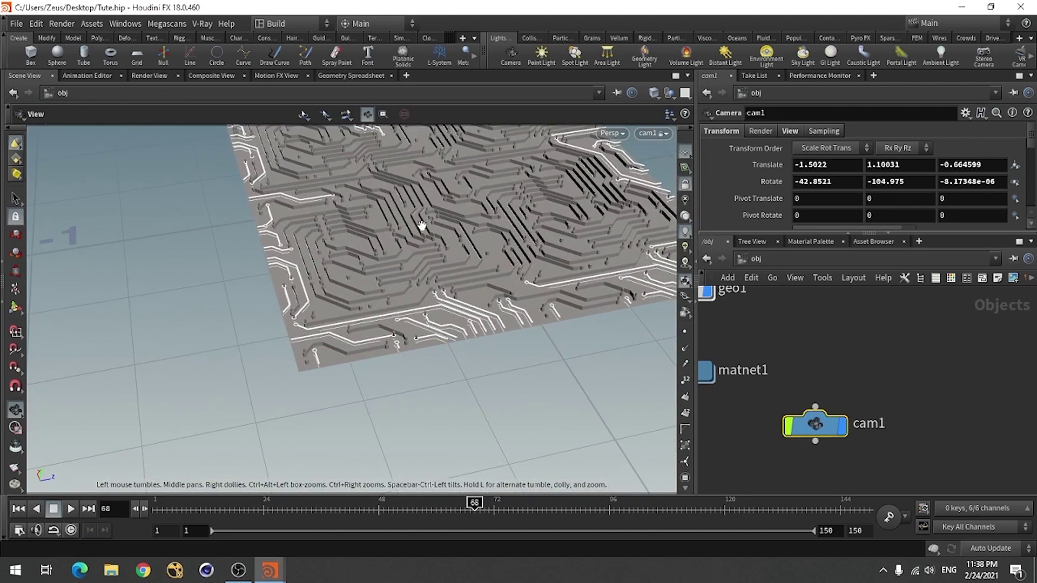
pyautogui.moveTo(422, 225); pyautogui.dragTo(346, 427, button='middle')
pyautogui.moveTo(394, 320); pyautogui.dragTo(324, 371, button='middle')
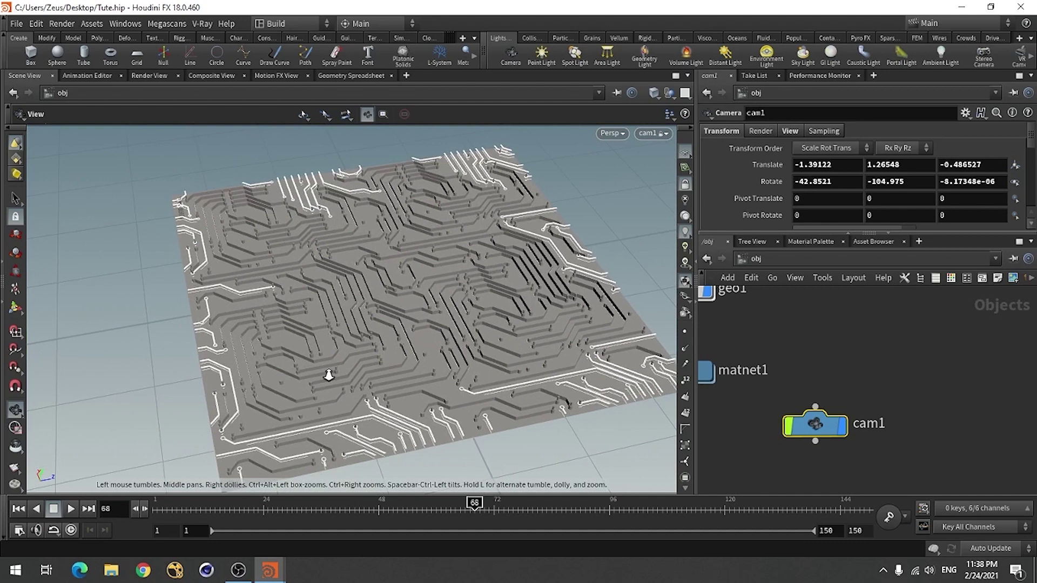
pyautogui.scroll(5, 606, 352)
pyautogui.moveTo(420, 321); pyautogui.dragTo(324, 354)
pyautogui.click(977, 406)
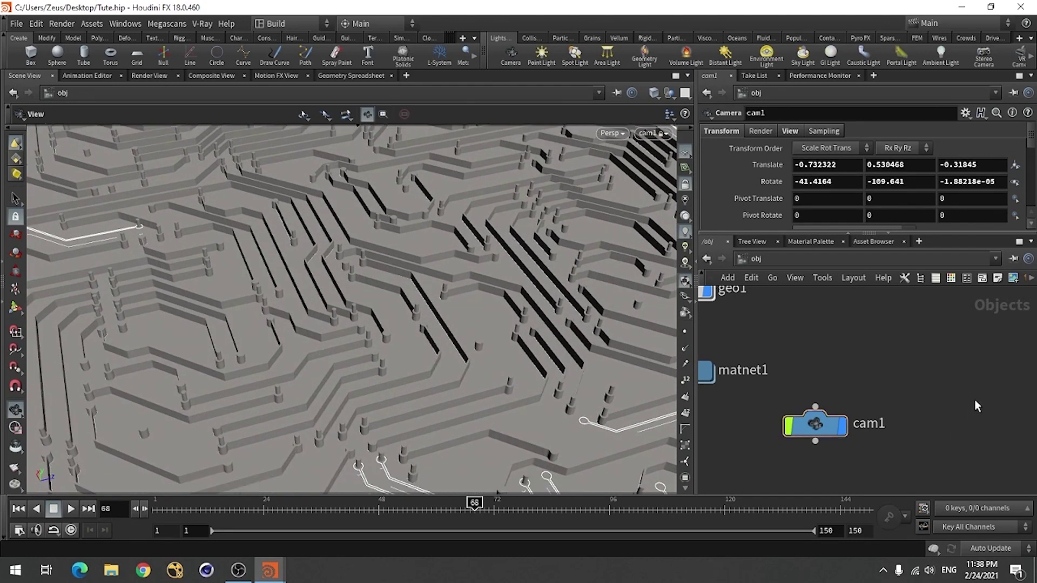
pyautogui.hotkey('ctrl', 's')
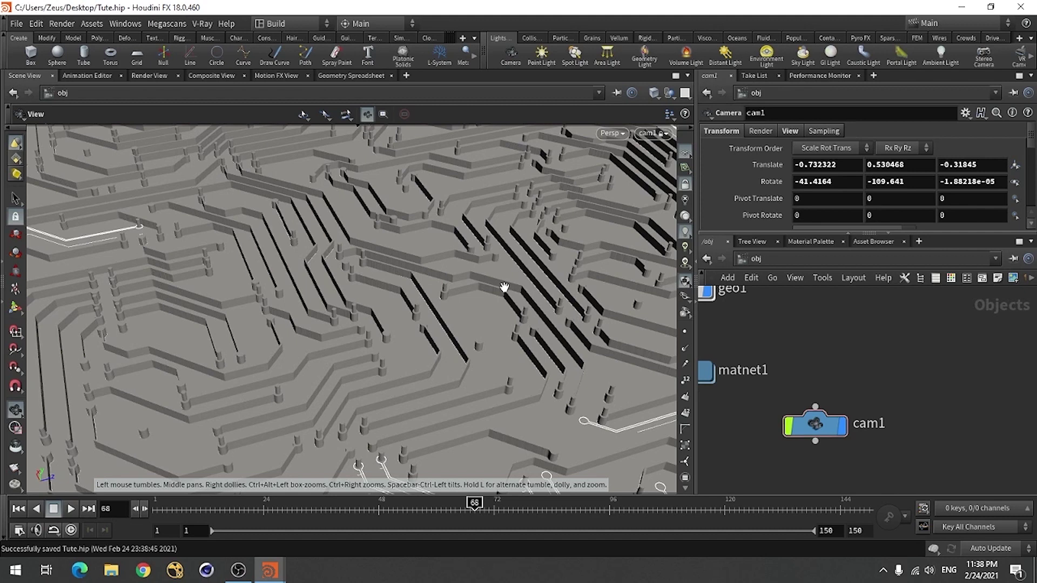
# Step: Open the V-Ray Render Settings and set the render Mode to RTX
pyautogui.click(202, 23)
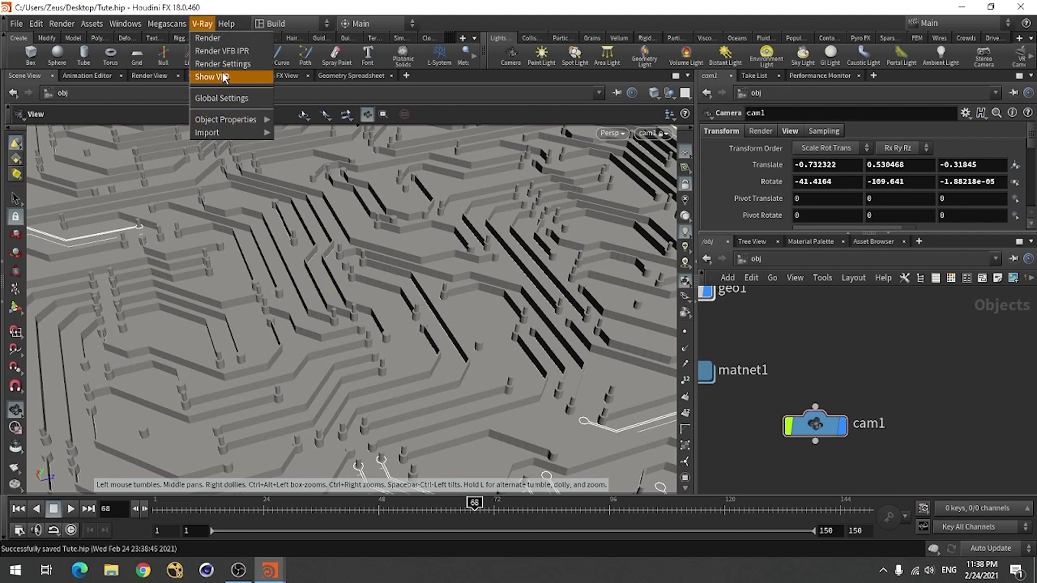
pyautogui.click(229, 62)
pyautogui.click(140, 209)
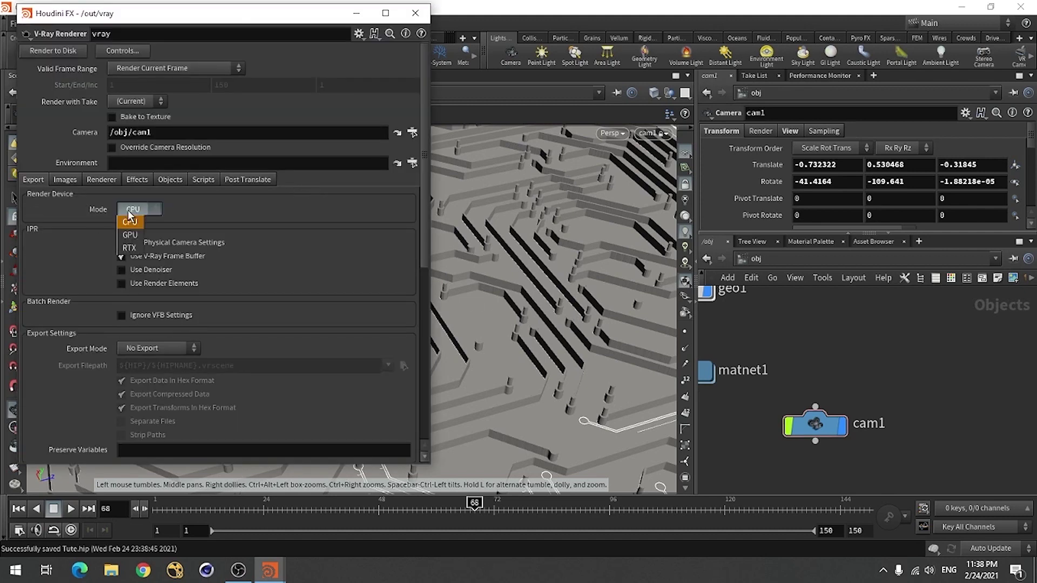
# Step: Go through the image, renderer, GI, colour mapping, lighting and export settings, turning off Save Image
pyautogui.click(66, 179)
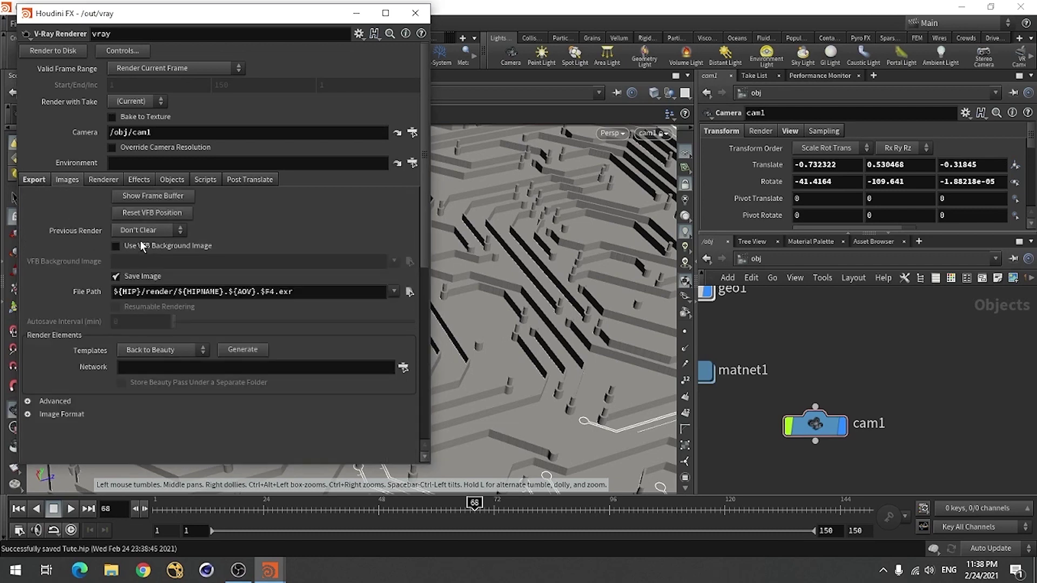
pyautogui.click(94, 179)
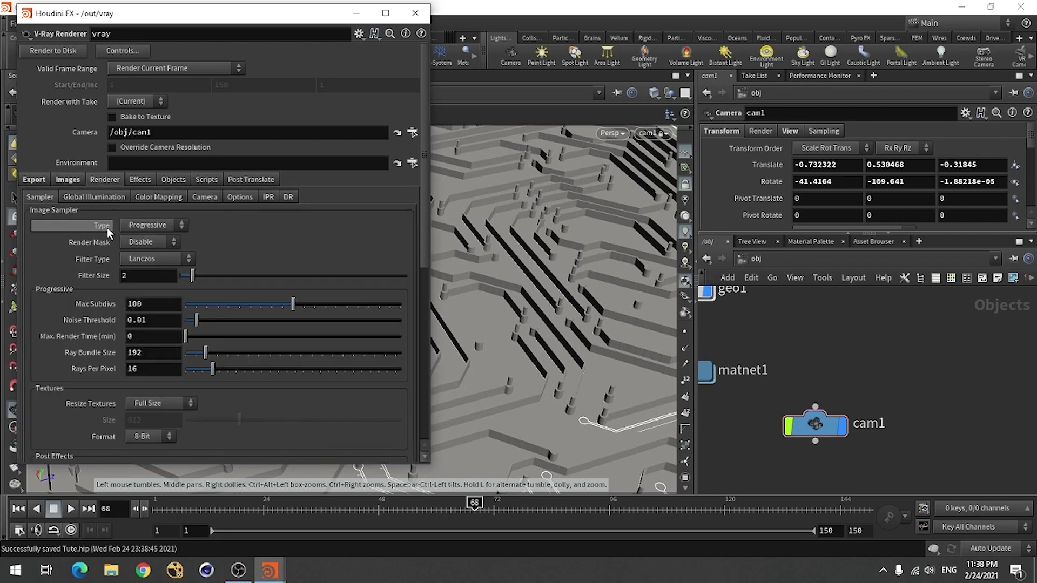
pyautogui.click(91, 198)
pyautogui.click(162, 197)
pyautogui.click(239, 196)
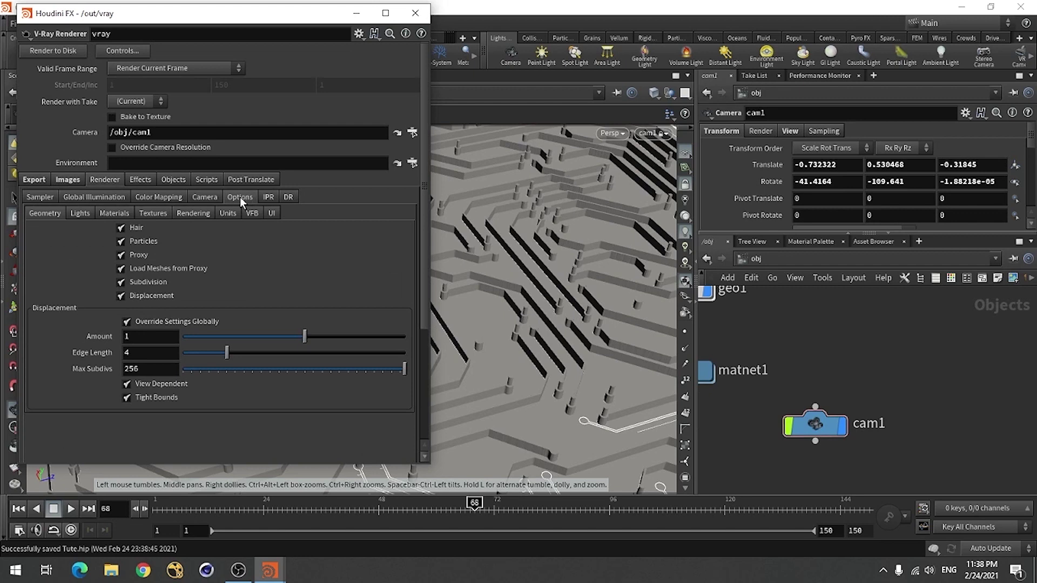
pyautogui.click(72, 215)
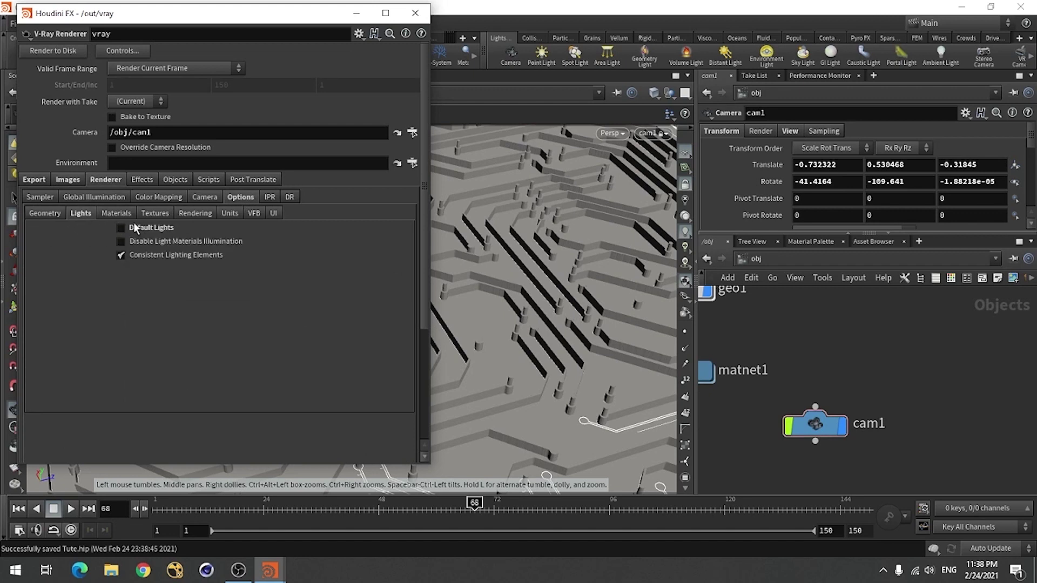
pyautogui.click(39, 181)
pyautogui.click(60, 184)
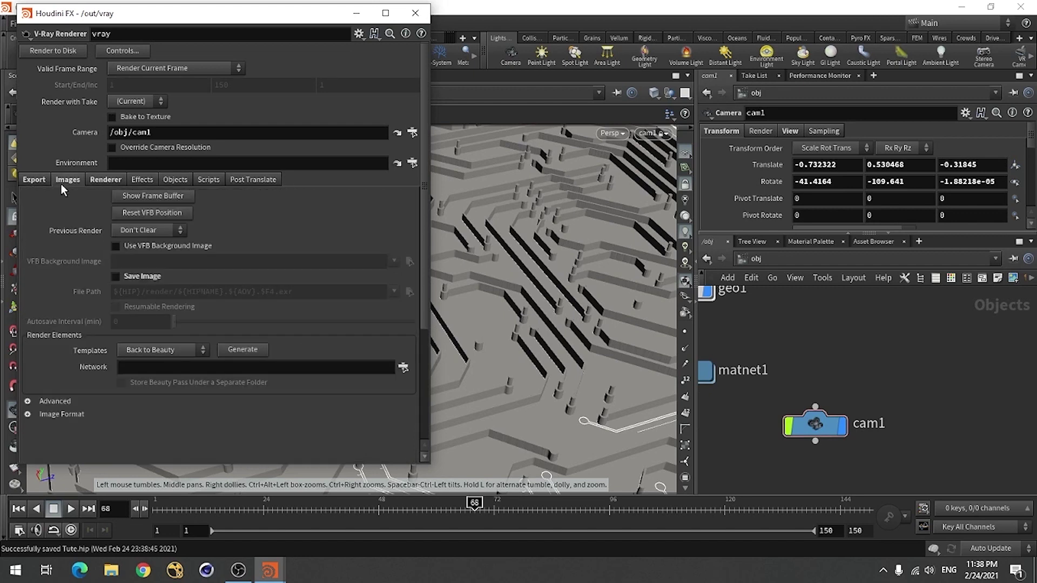
pyautogui.click(44, 183)
# Step: Select the GPU devices, apply them, and close the render settings window
pyautogui.click(173, 226)
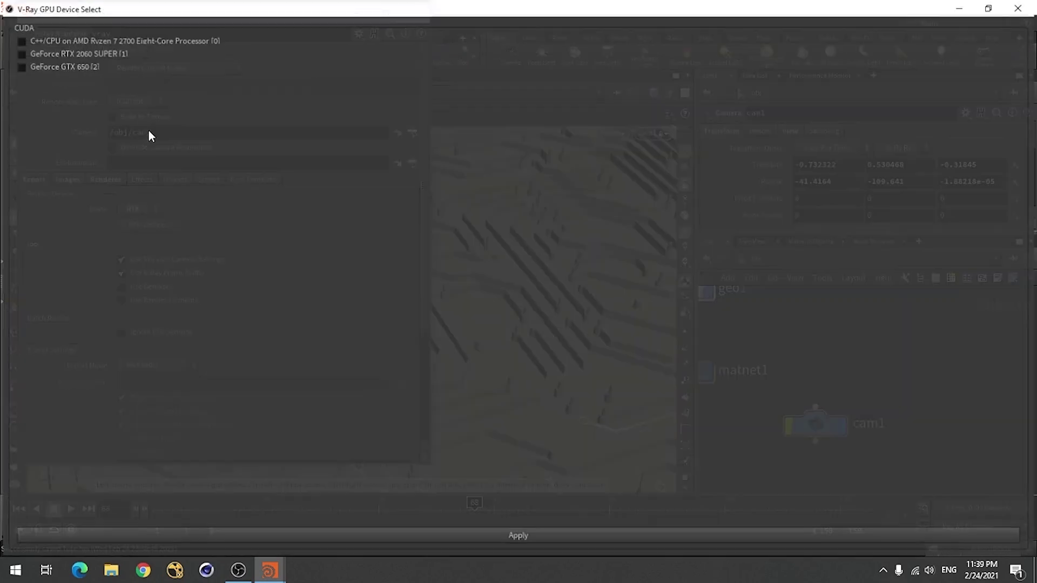
pyautogui.click(512, 535)
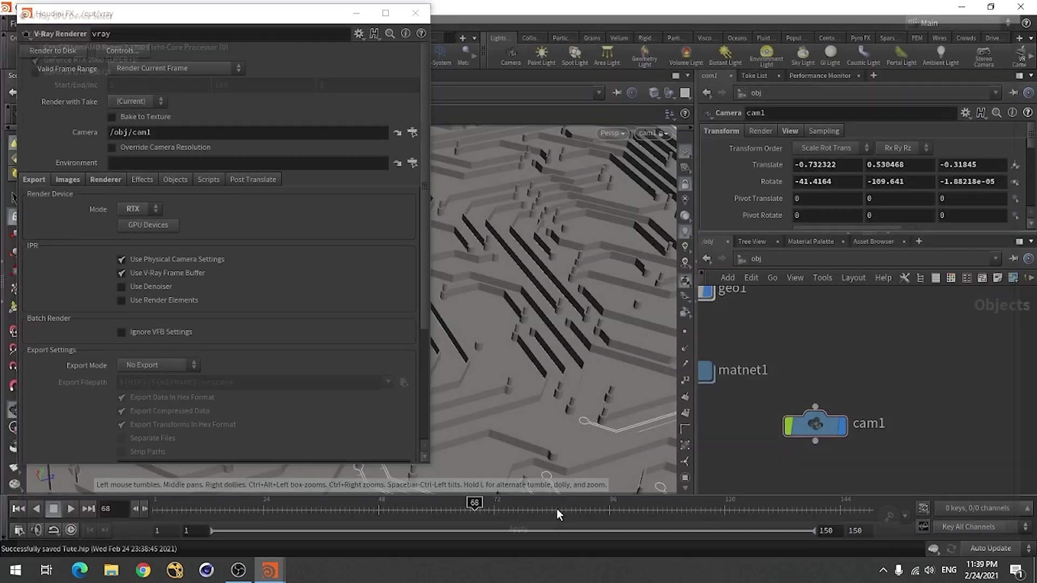
pyautogui.click(416, 13)
# Step: Start a V-Ray render of the cam1 view and move the frame buffer window up and aside
pyautogui.click(202, 23)
pyautogui.moveTo(232, 120)
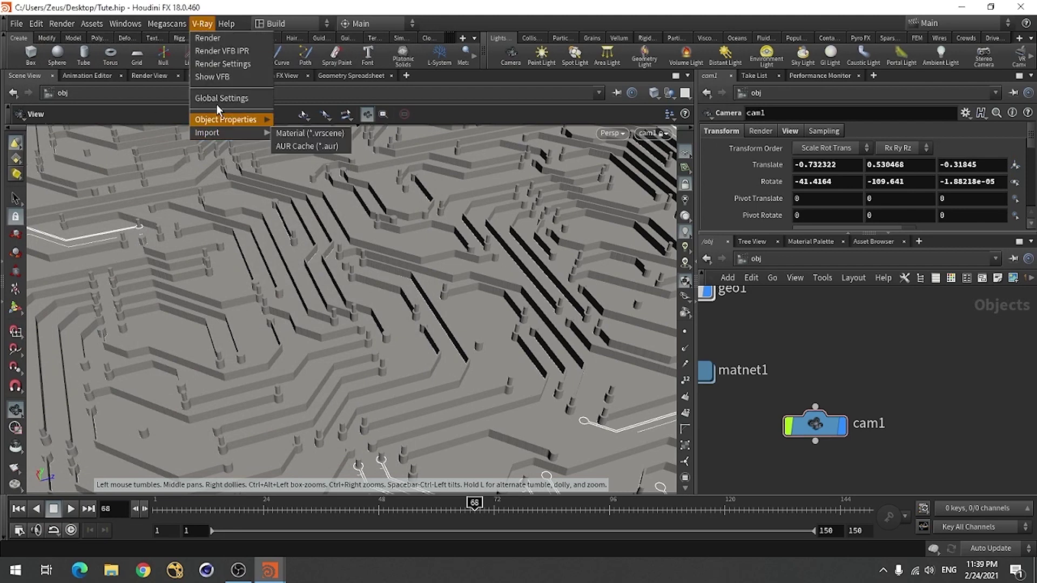
pyautogui.click(314, 121)
pyautogui.moveTo(555, 130); pyautogui.dragTo(288, 70)
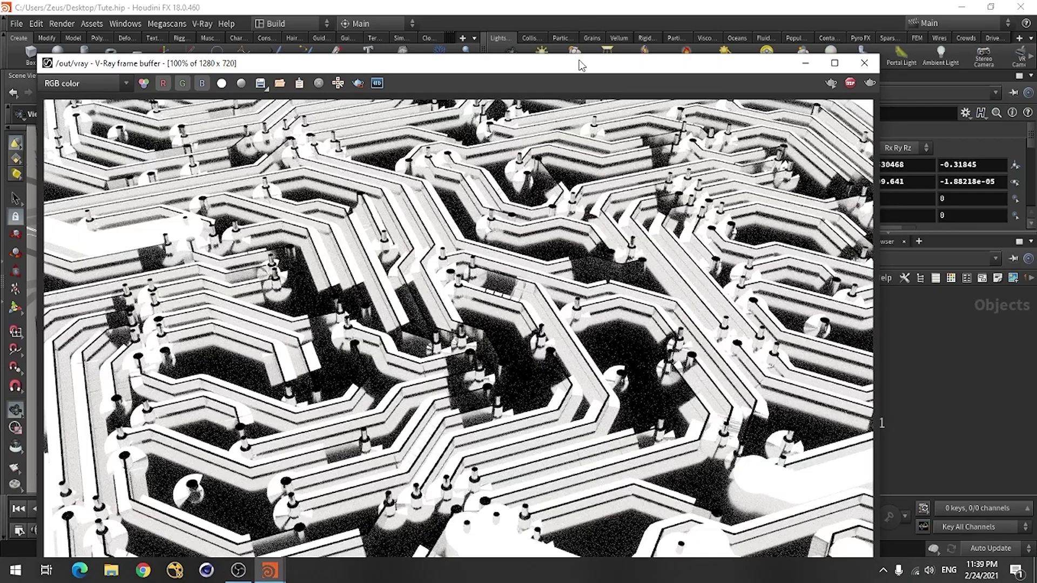
pyautogui.moveTo(579, 62); pyautogui.dragTo(547, 15)
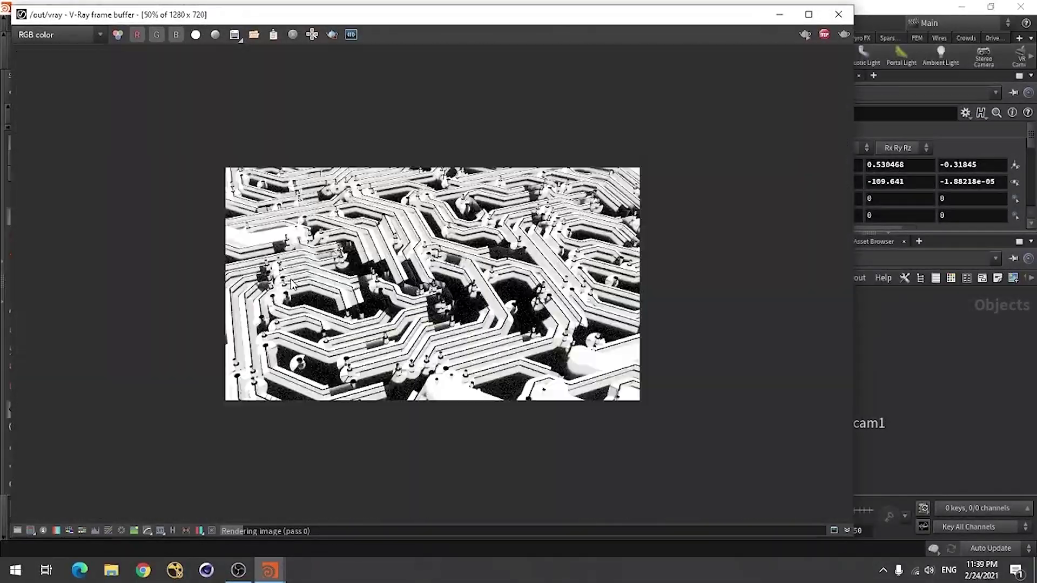
pyautogui.scroll(1, 443, 312)
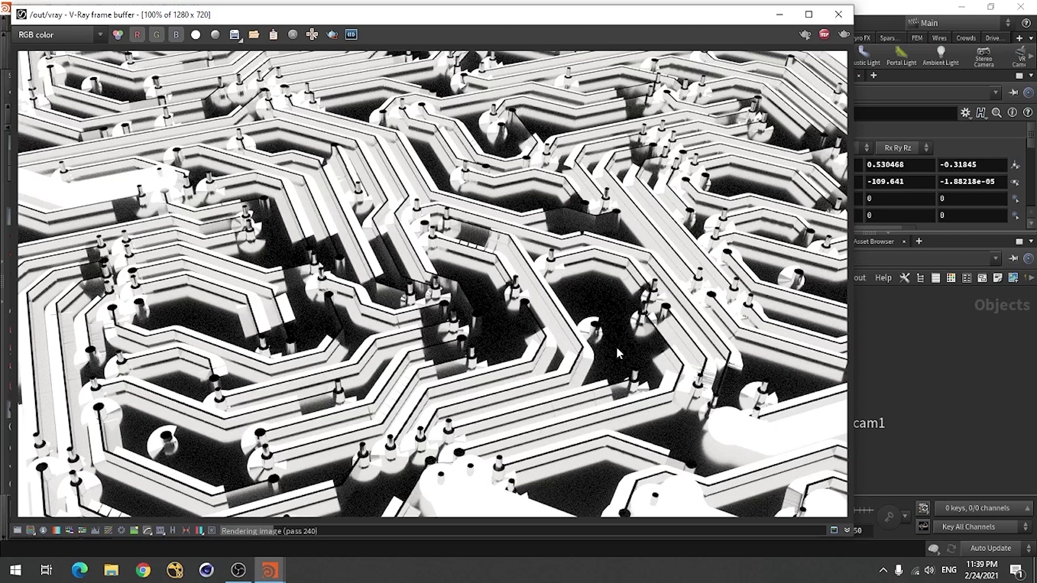
# Step: Stop the refined 1280×720 render and shrink the frame buffer window
pyautogui.click(824, 34)
pyautogui.moveTo(854, 542); pyautogui.dragTo(643, 440)
pyautogui.scroll(-1, 280, 280)
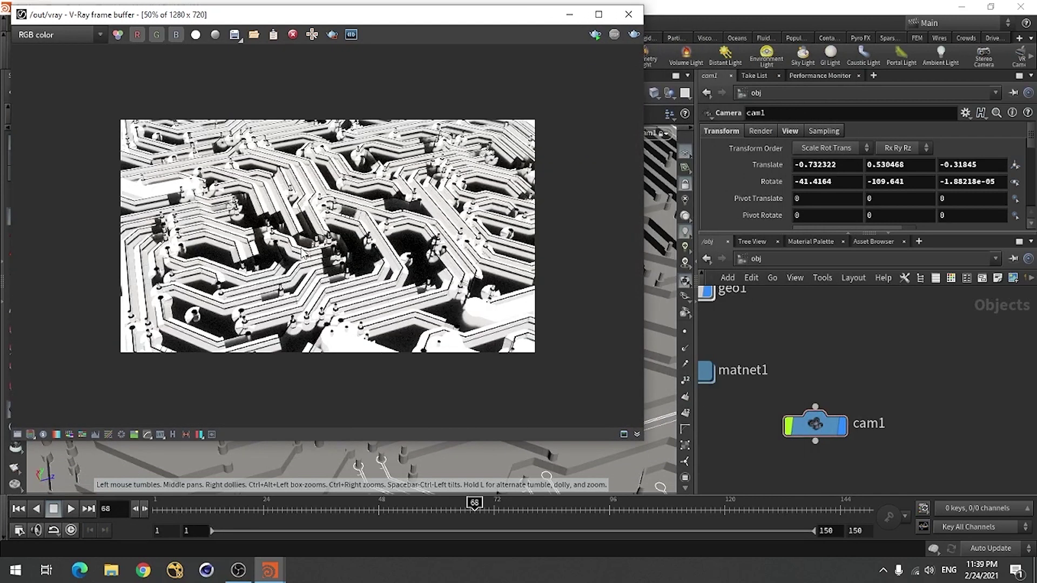
# Step: Set cam1's resolution to 960 × 540 on its View tab
pyautogui.click(789, 131)
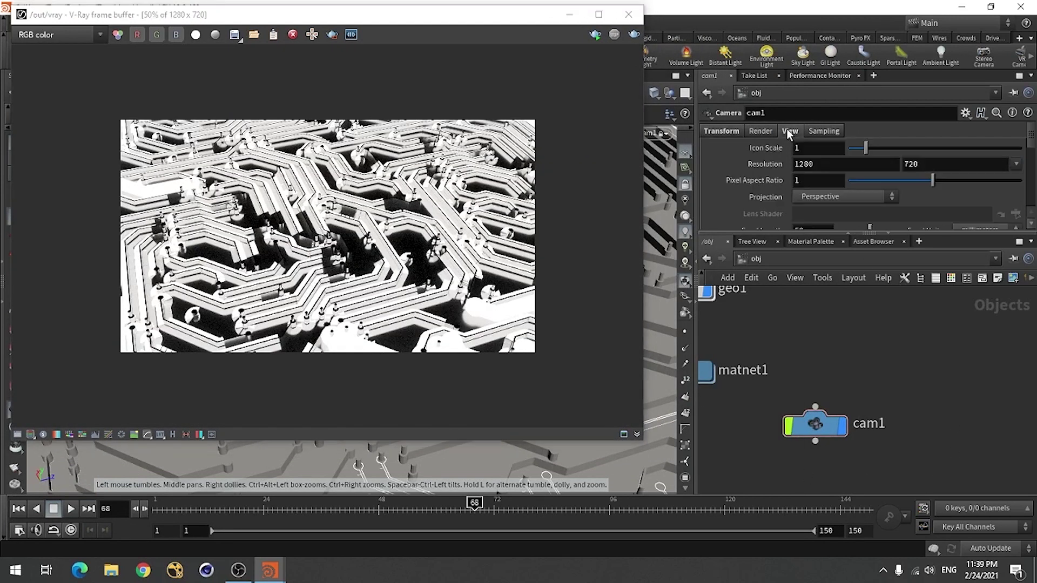
pyautogui.doubleClick(824, 167)
pyautogui.write('9')
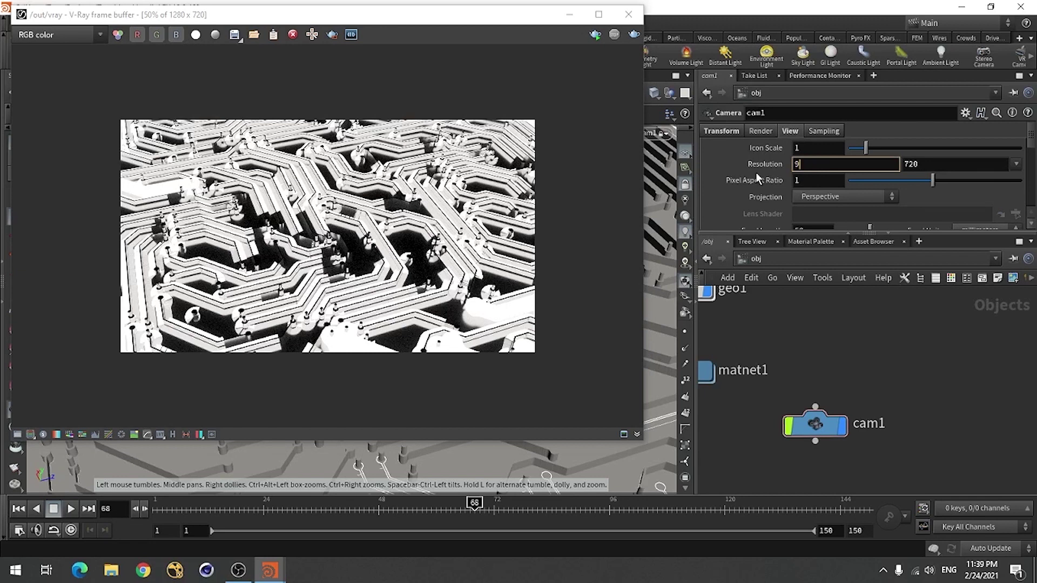
pyautogui.write('60')
pyautogui.press('Tab')
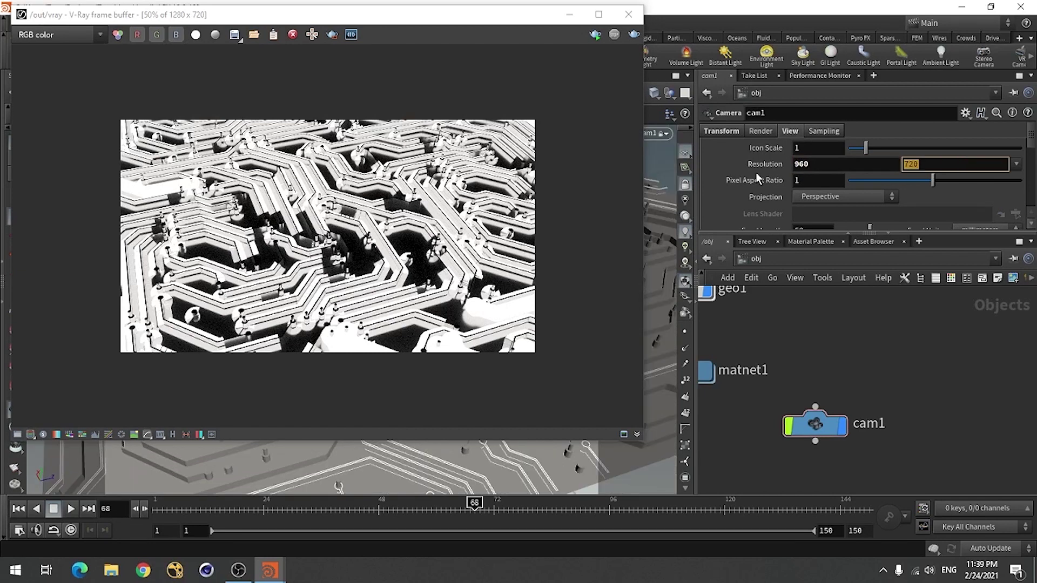
pyautogui.write('540')
pyautogui.press('Return')
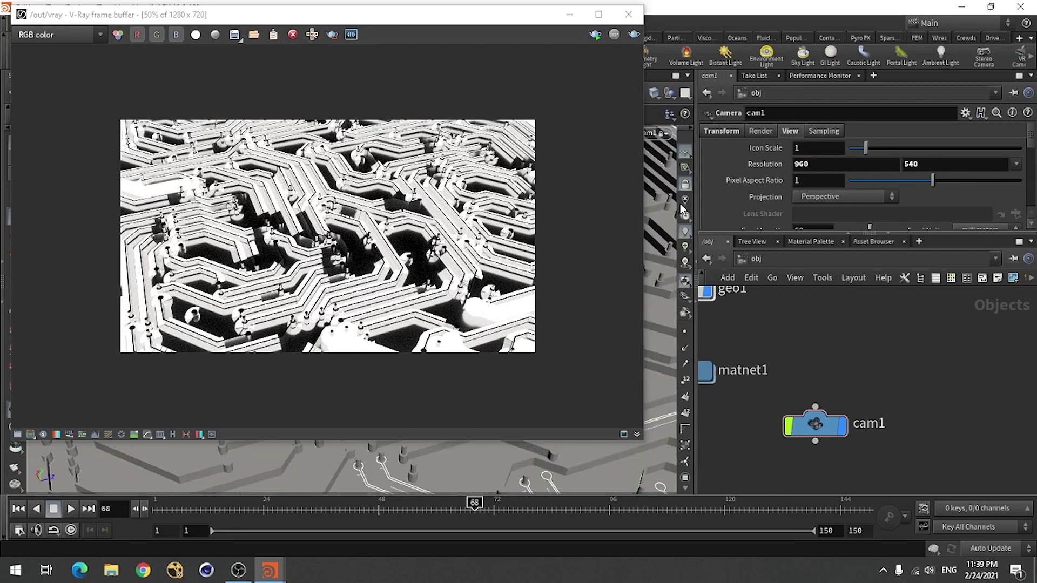
# Step: Re-render the circuit board at 960×540 in the frame buffer and stop it
pyautogui.click(634, 34)
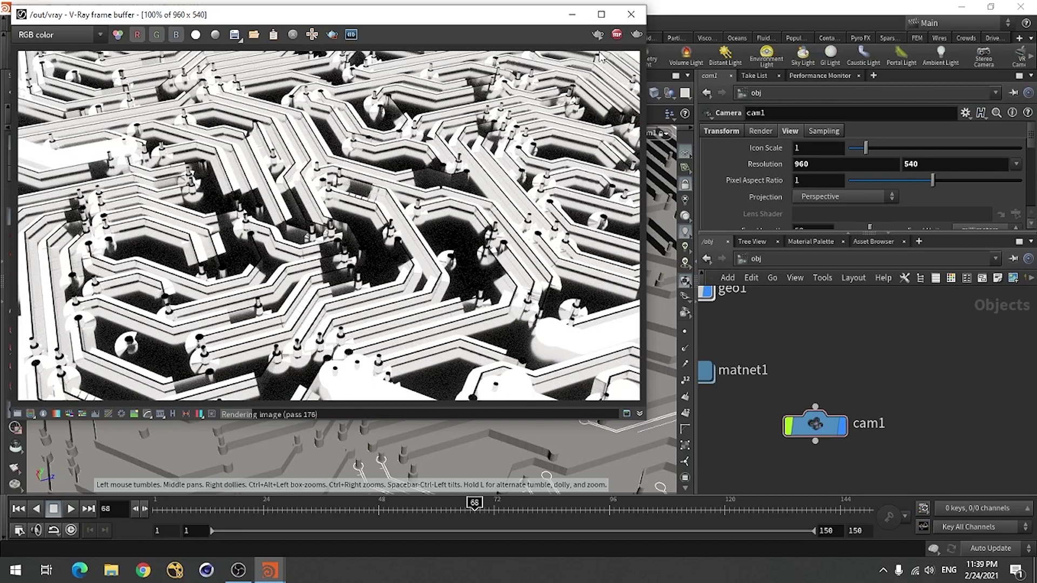
pyautogui.click(617, 34)
pyautogui.scroll(-3, 864, 399)
# Step: Inside geo1, select material3 and pick Attribute Wrangle from the Tab node menu
pyautogui.scroll(5, 918, 416)
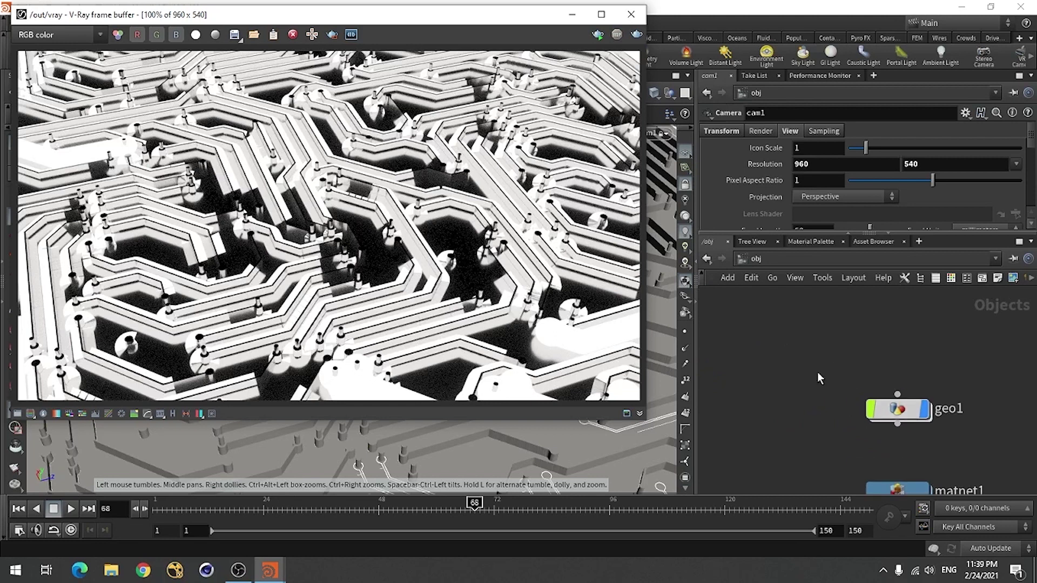
pyautogui.doubleClick(923, 420)
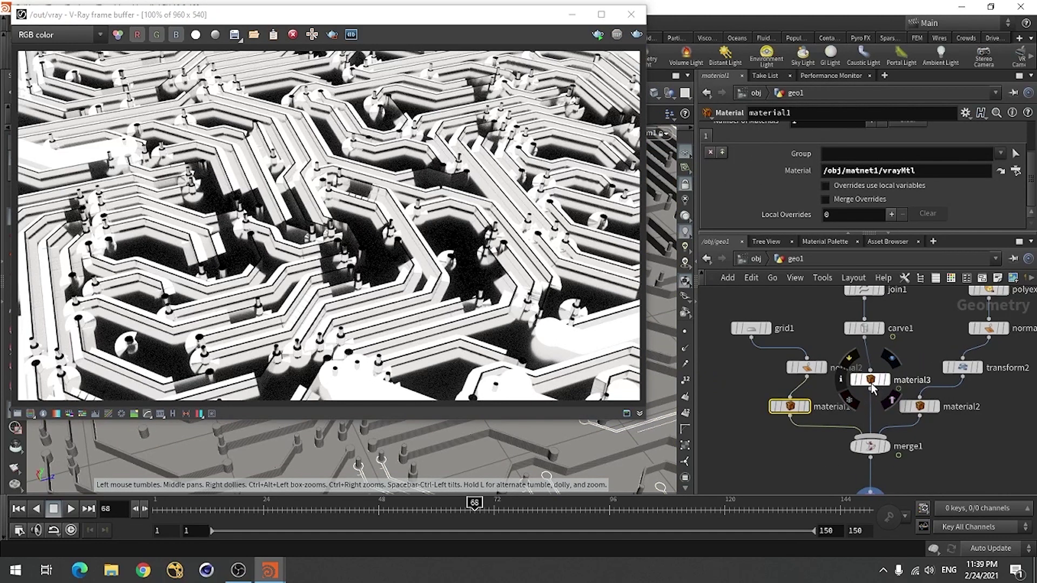
pyautogui.moveTo(871, 387); pyautogui.dragTo(872, 399)
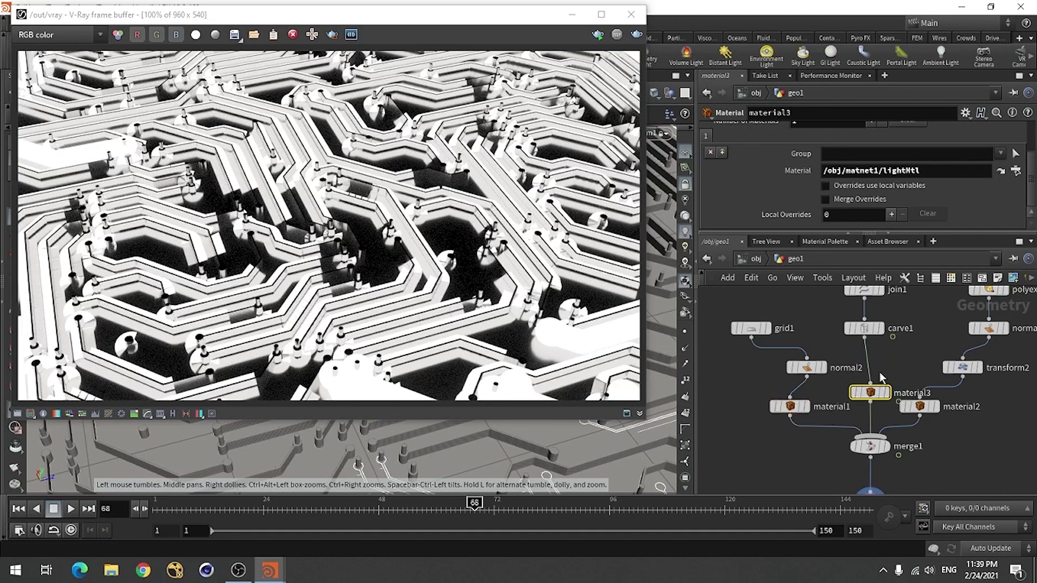
pyautogui.press('Tab')
pyautogui.write('attr')
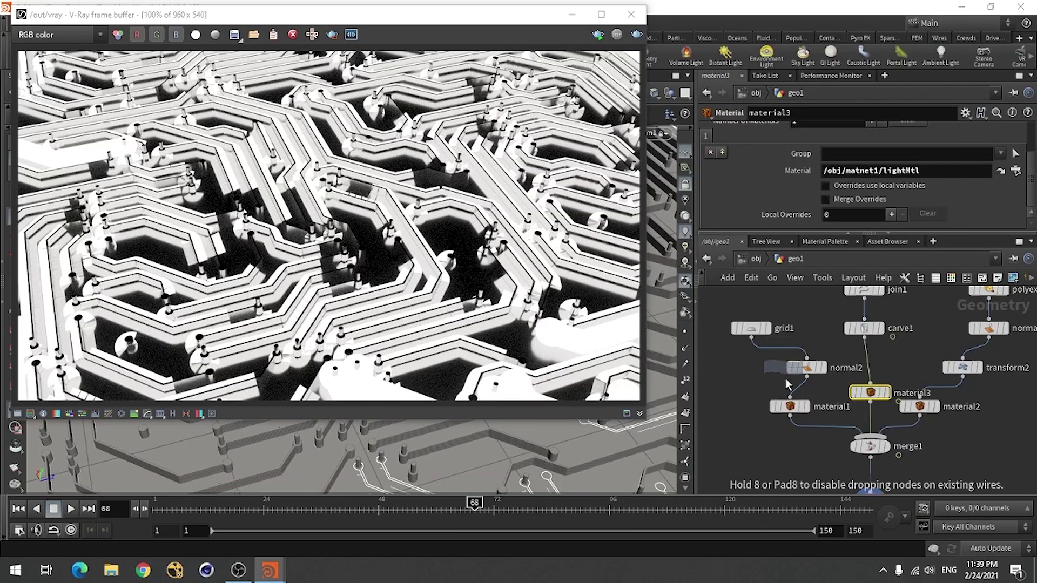
pyautogui.click(782, 349)
pyautogui.click(865, 370)
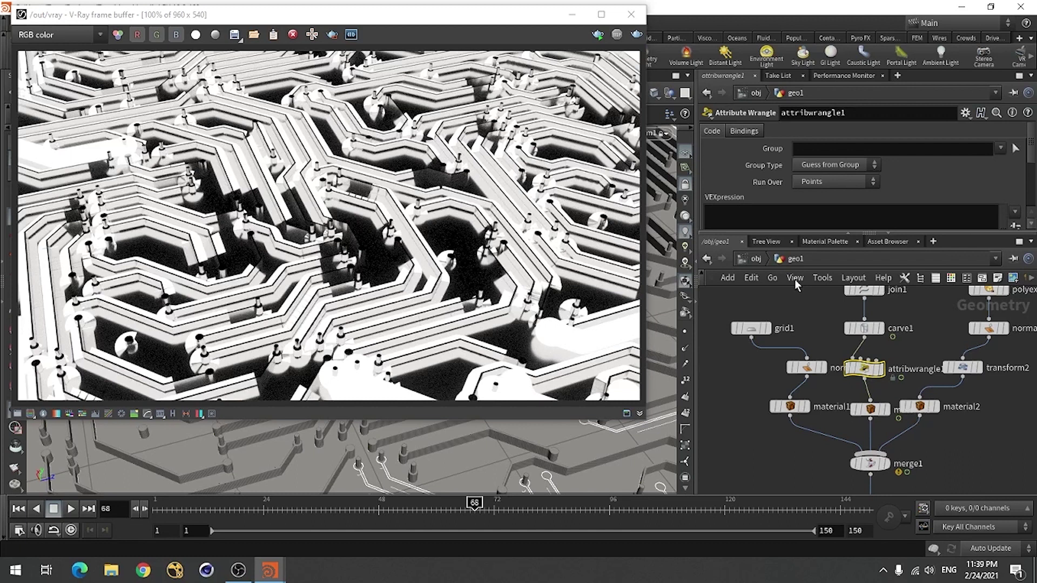
pyautogui.moveTo(789, 234); pyautogui.dragTo(789, 356)
pyautogui.click(760, 234)
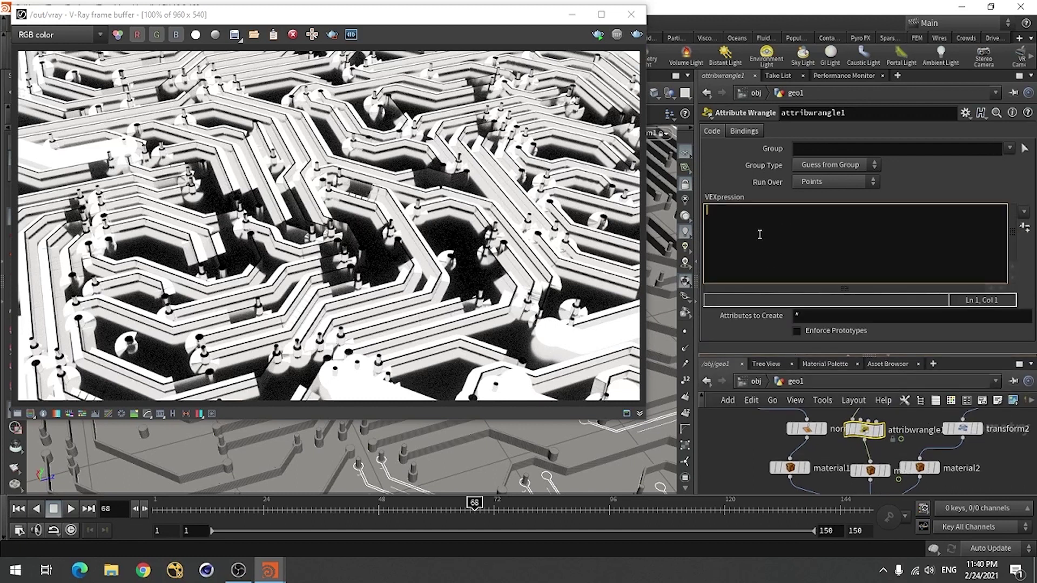
pyautogui.write('@wid')
pyautogui.write('th = 0.005;')
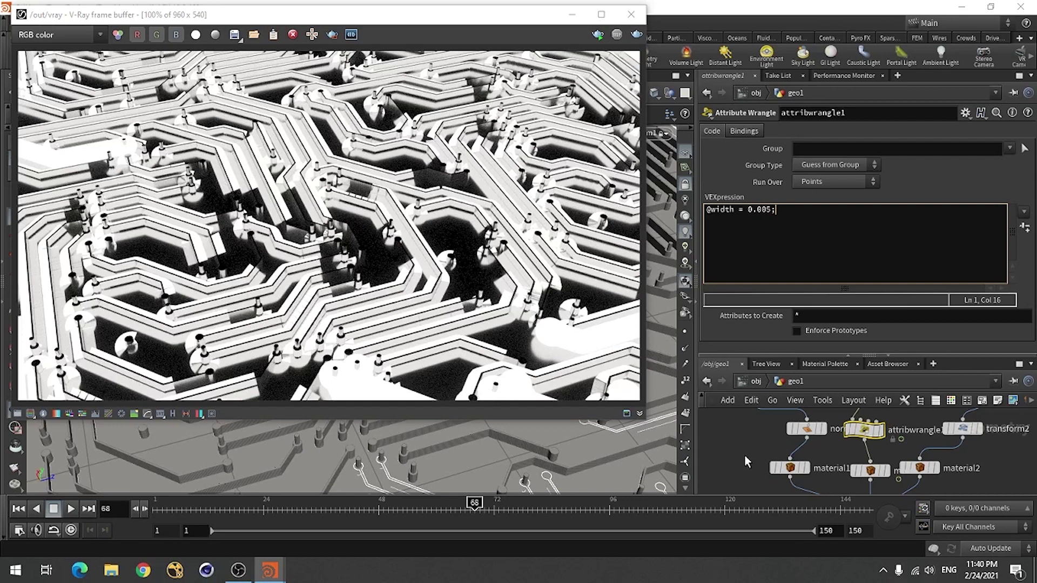
pyautogui.click(637, 34)
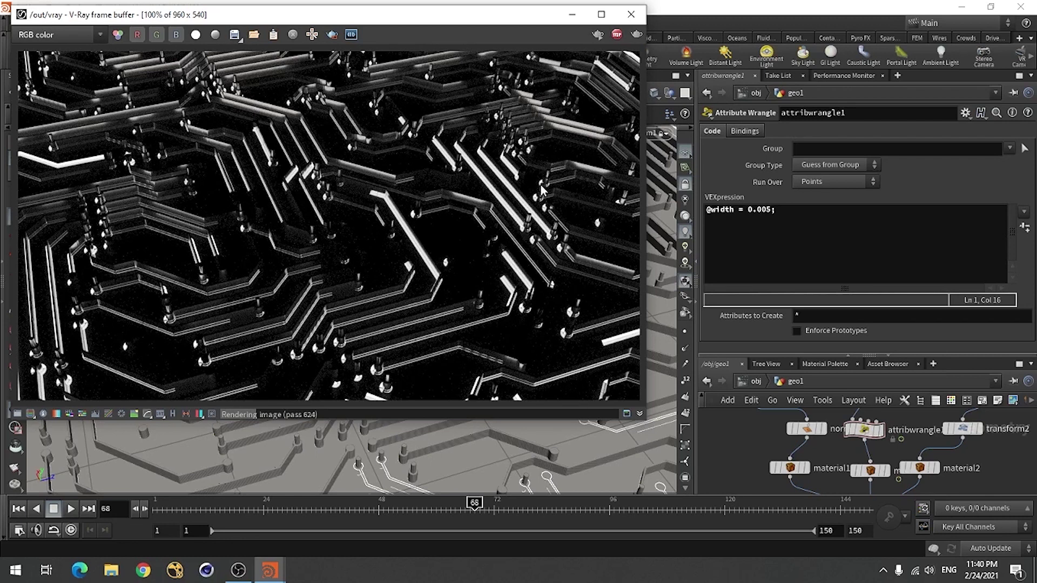
pyautogui.click(616, 34)
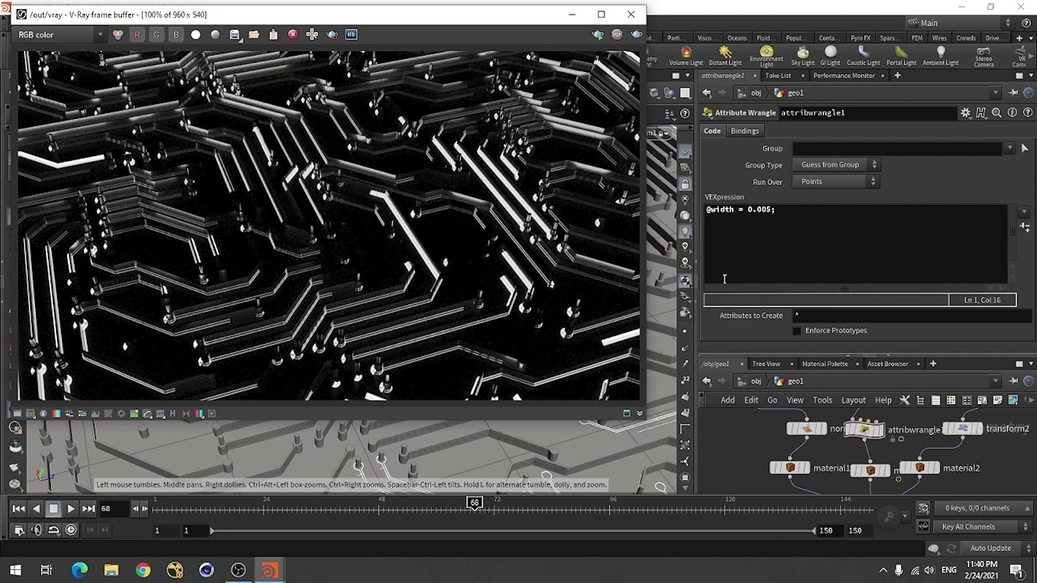
pyautogui.click(773, 213)
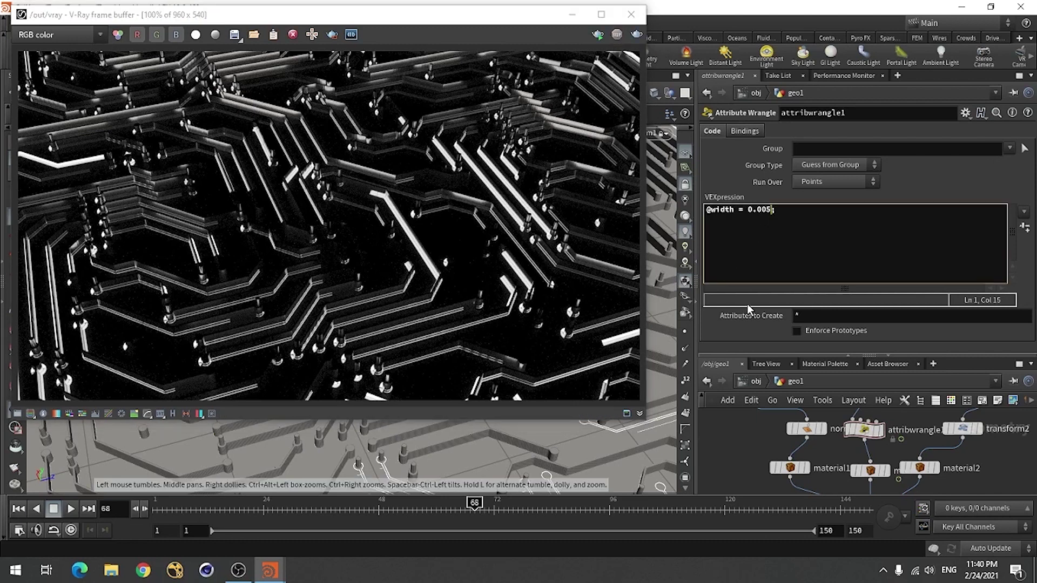
pyautogui.press('BackSpace')
pyautogui.write('8')
pyautogui.press('Return')
pyautogui.press('BackSpace')
pyautogui.click(637, 34)
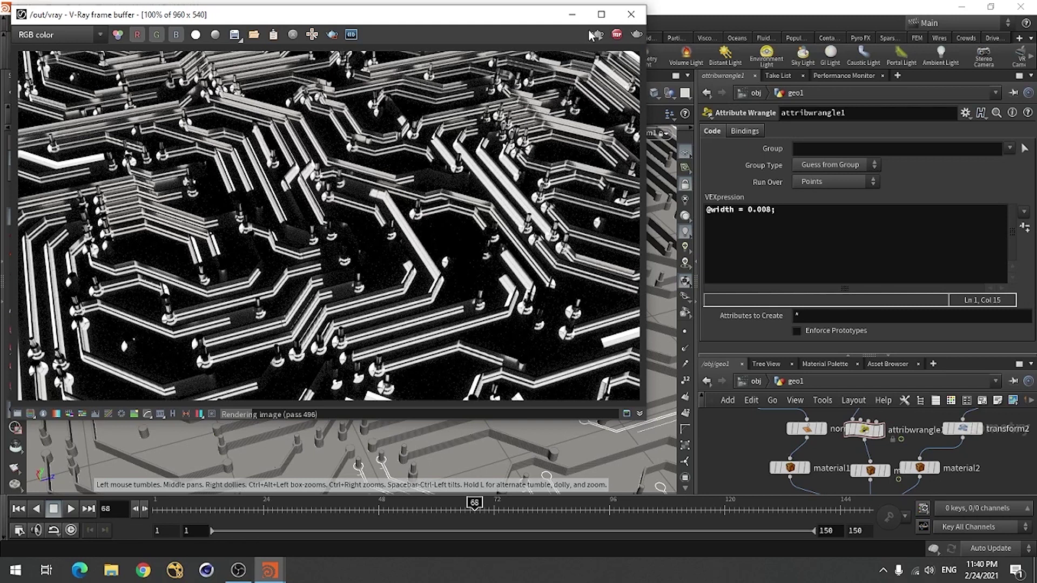
# Step: Stop the 0.008 render, change the width to 0.006, and move the frame buffer aside
pyautogui.click(617, 35)
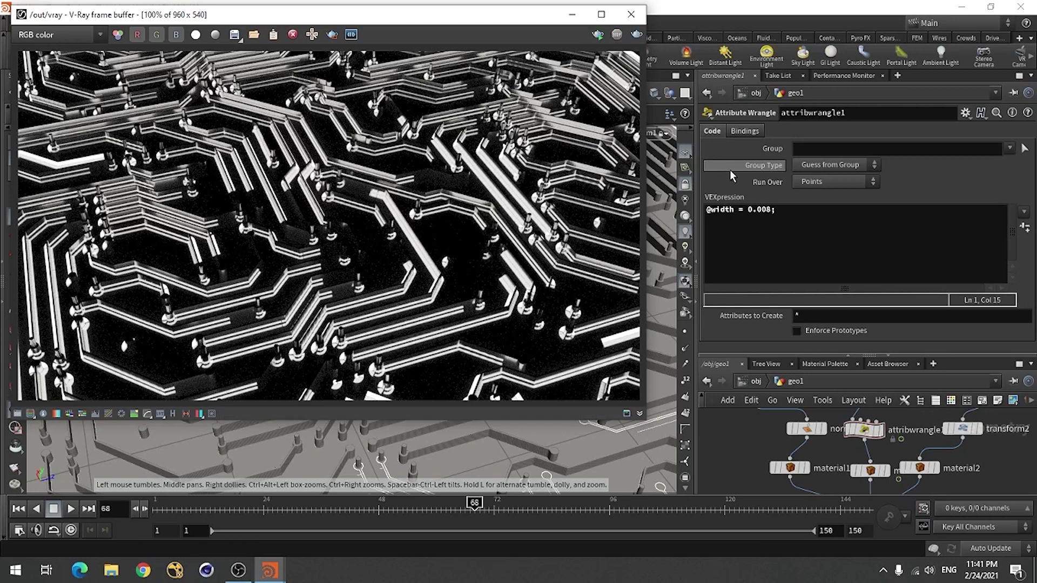
pyautogui.click(772, 211)
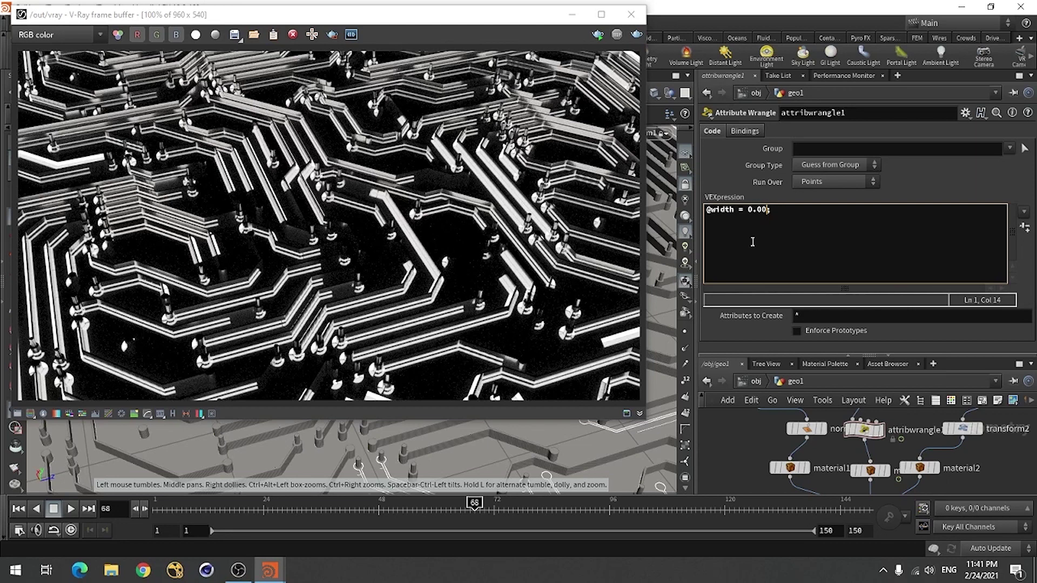
pyautogui.write('6')
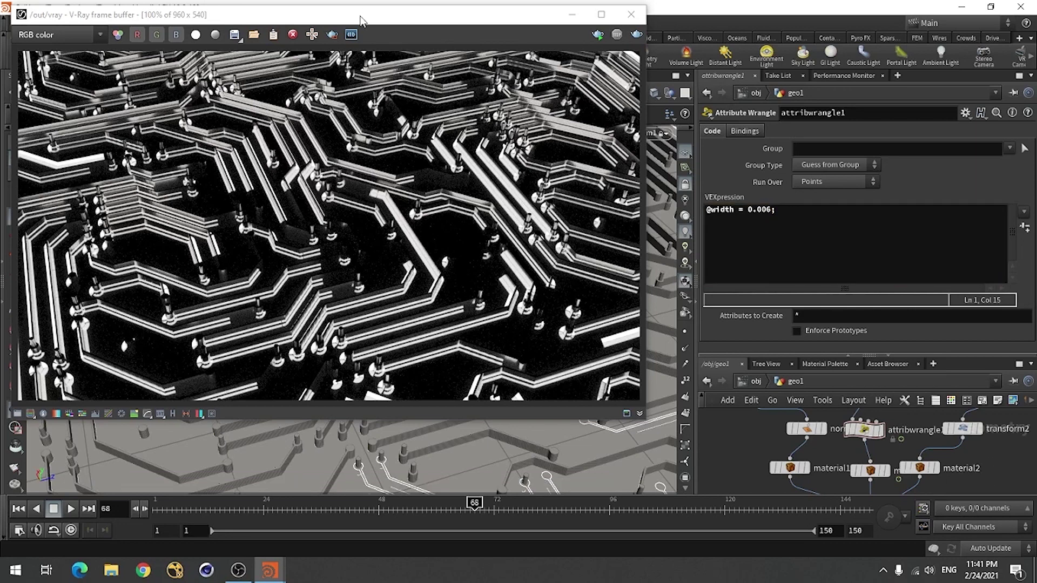
pyautogui.moveTo(360, 20); pyautogui.dragTo(753, 108)
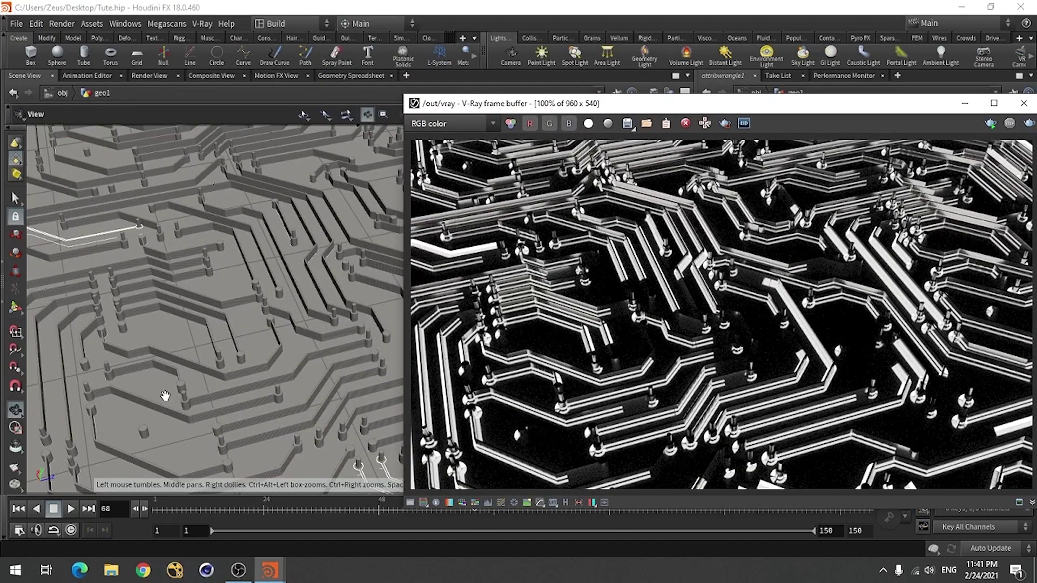
# Step: At frame 115, orbit to a low close-up of the traces and bring the render window back
pyautogui.moveTo(165, 395); pyautogui.dragTo(316, 416)
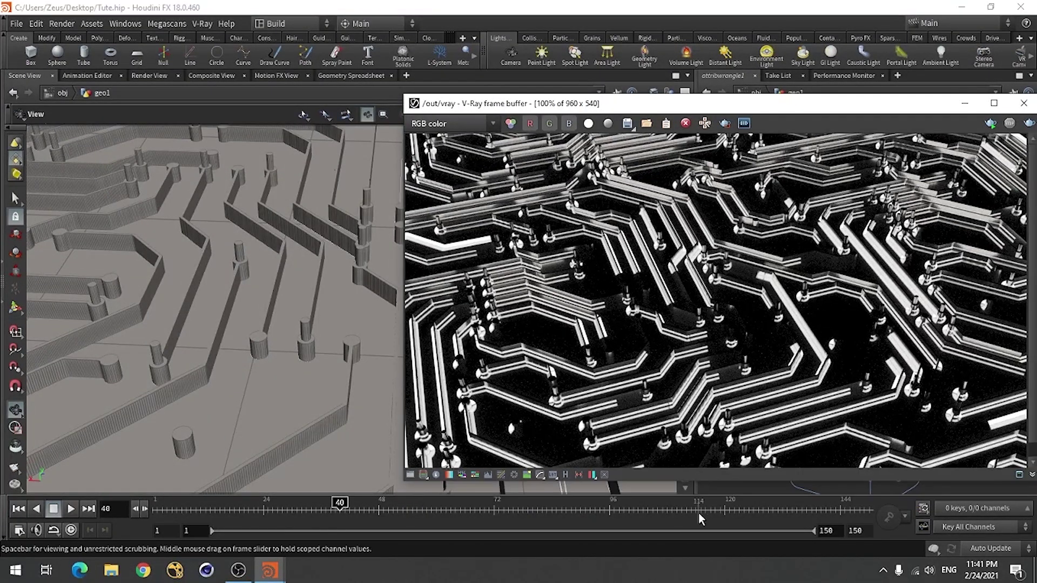
pyautogui.click(699, 513)
pyautogui.moveTo(198, 409); pyautogui.dragTo(104, 395)
pyautogui.moveTo(742, 98); pyautogui.dragTo(387, 68)
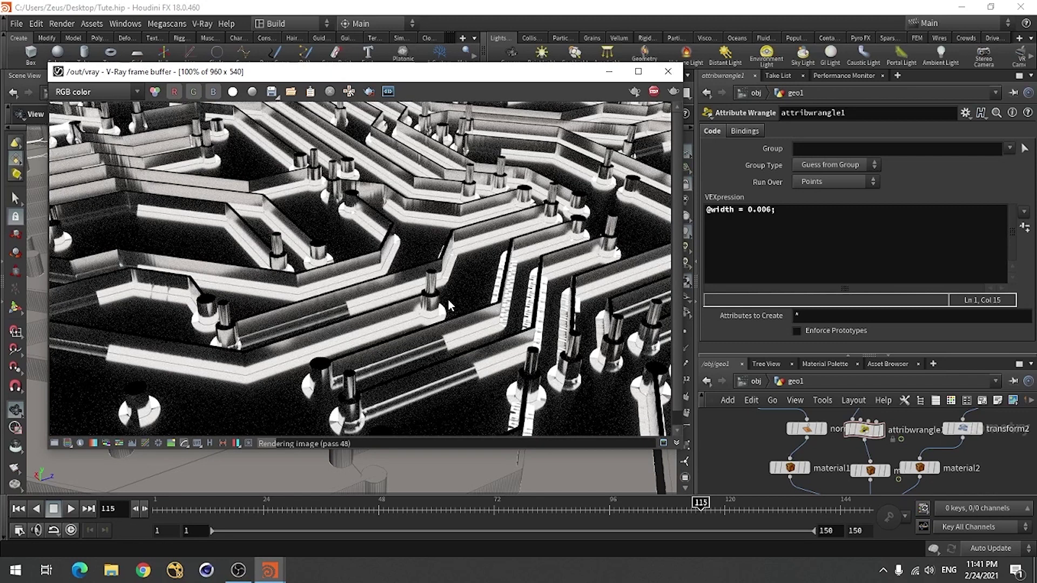
pyautogui.click(654, 91)
pyautogui.click(770, 211)
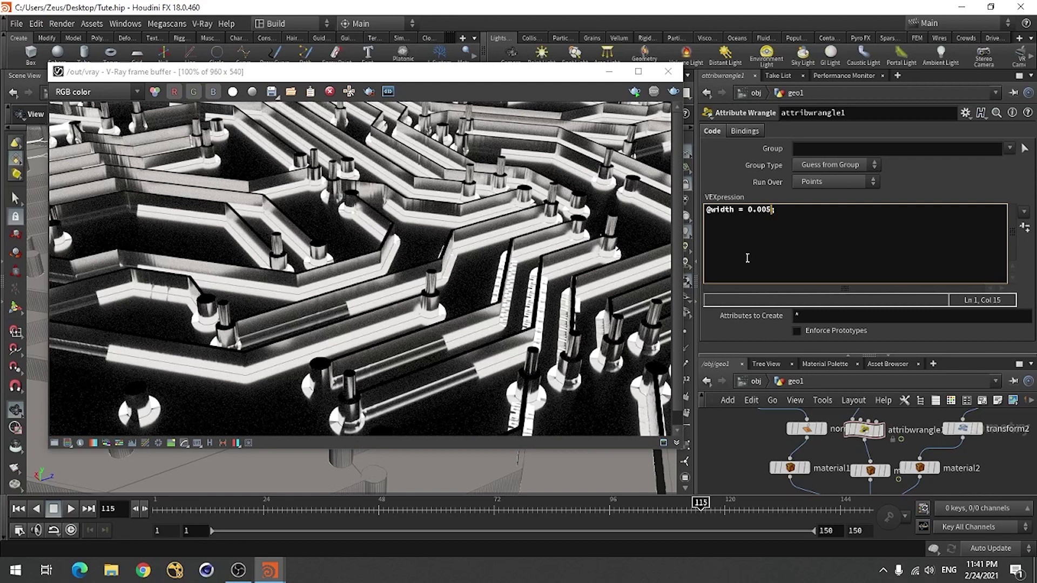
pyautogui.press('Return')
pyautogui.press('BackSpace')
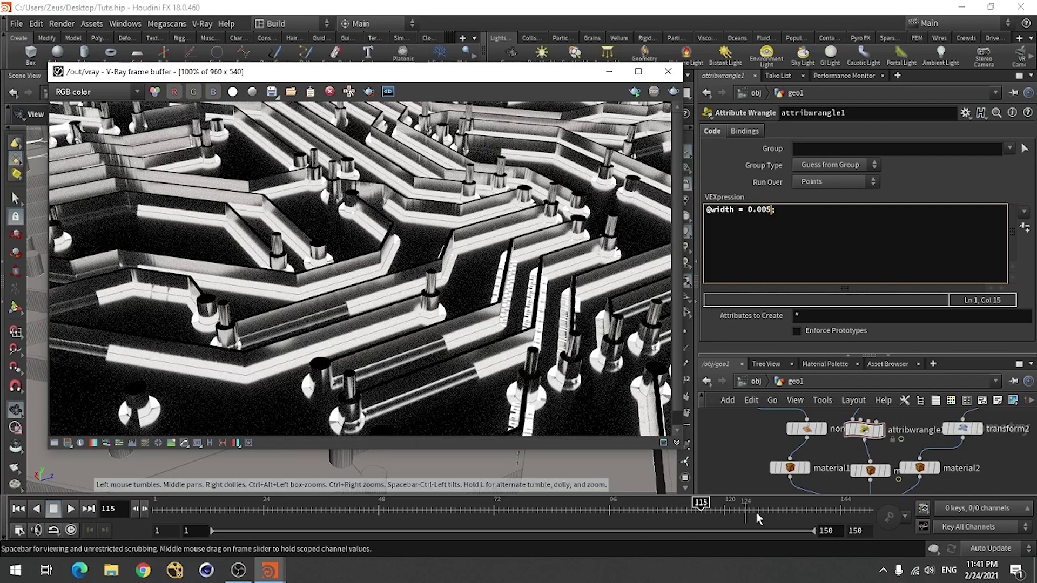
# Step: Select material3 and jump to its lightMtl light material
pyautogui.scroll(-3, 850, 473)
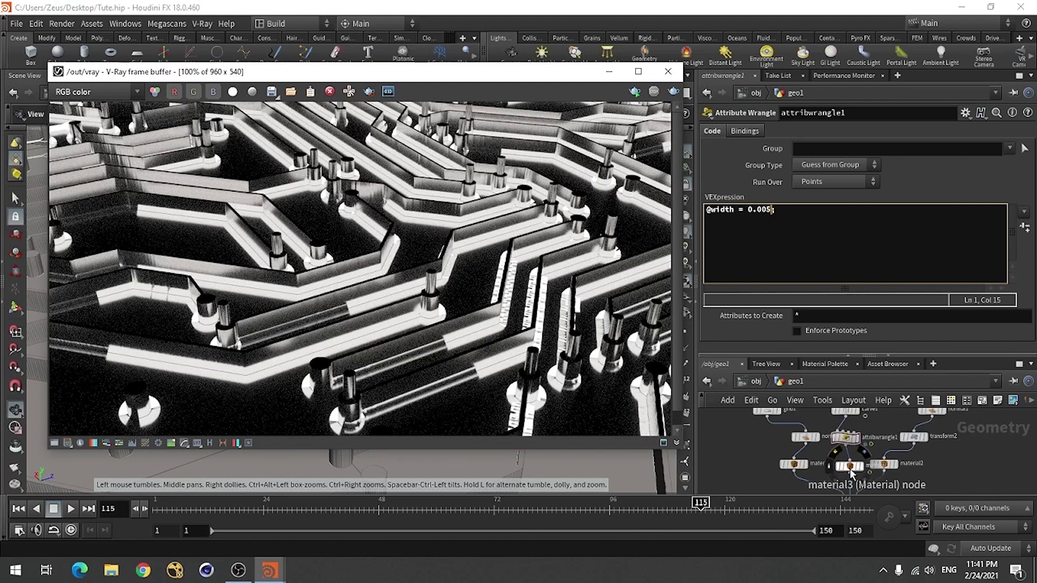
pyautogui.click(850, 468)
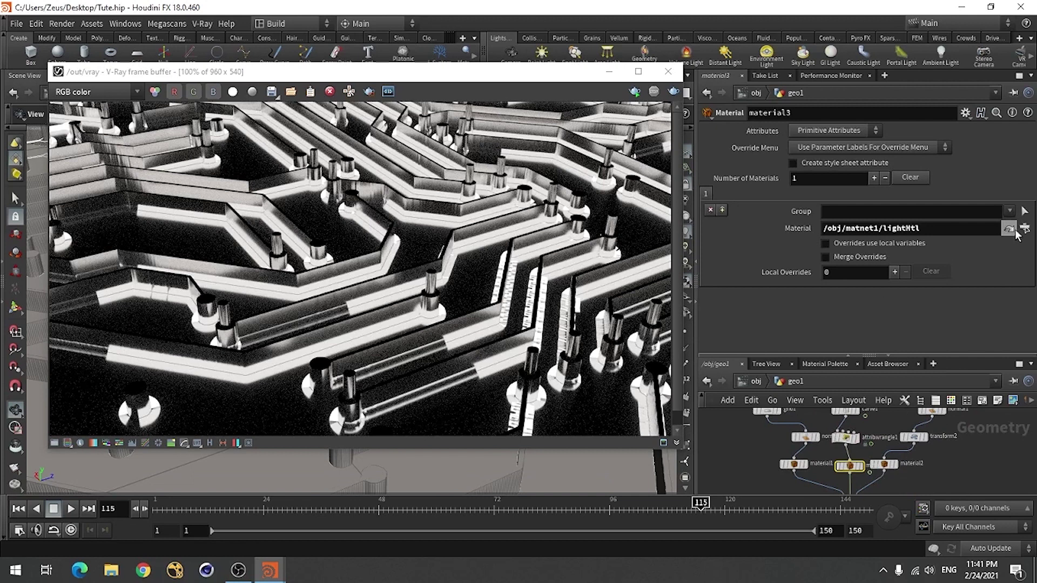
pyautogui.click(1009, 228)
# Step: Tint lightMtl's Light Color toward light blue and re-render the glowing traces
pyautogui.click(804, 132)
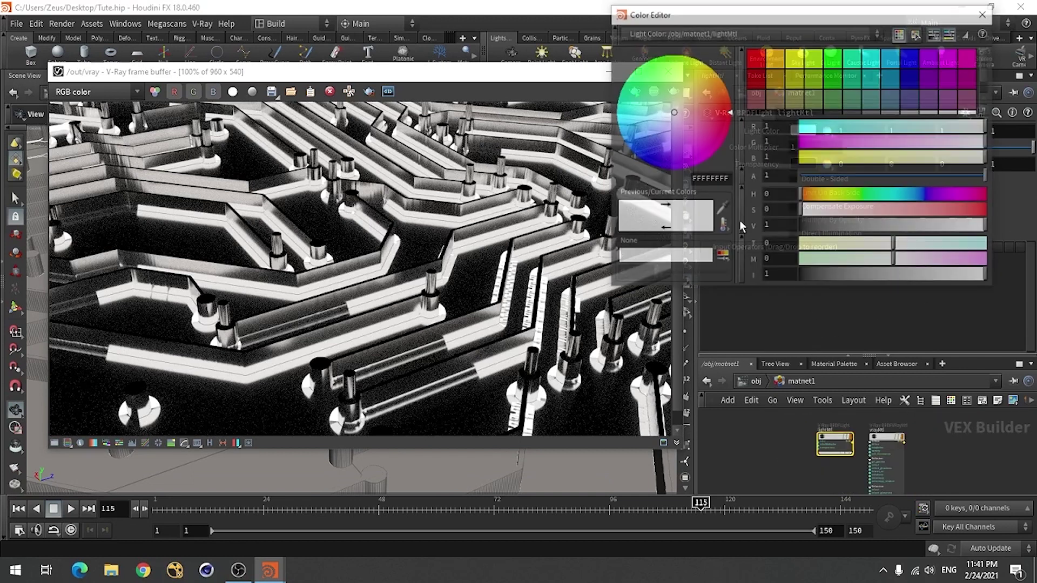
pyautogui.click(917, 129)
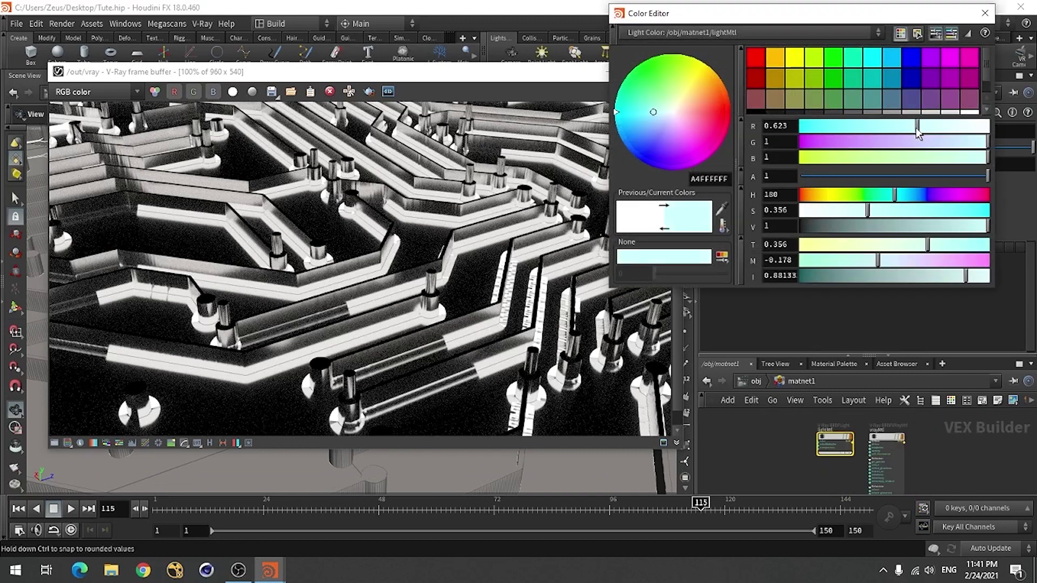
pyautogui.click(908, 204)
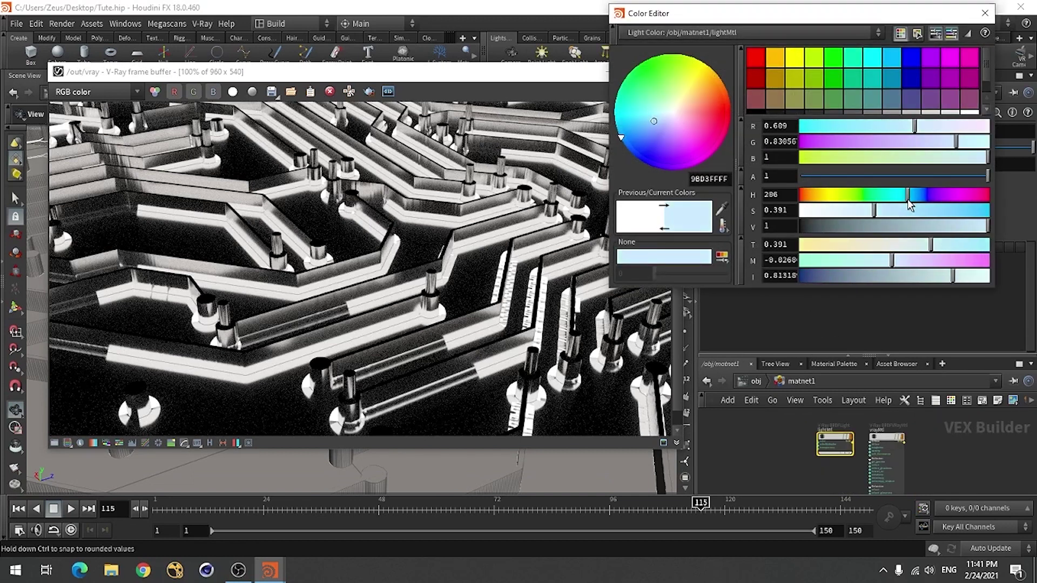
pyautogui.click(985, 13)
pyautogui.click(673, 92)
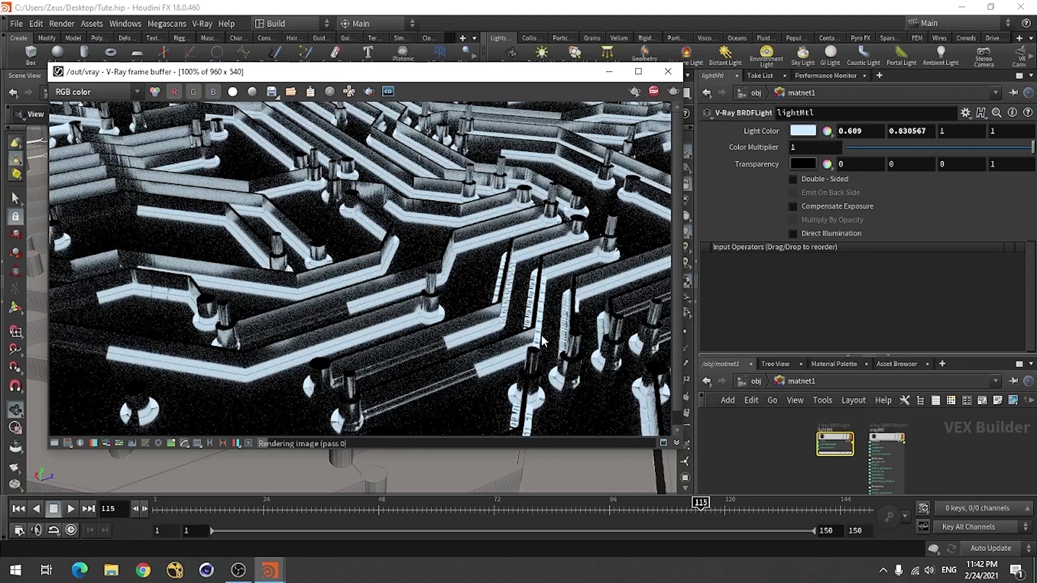
# Step: Enable Direct Illumination on lightMtl and re-render the scene
pyautogui.click(830, 236)
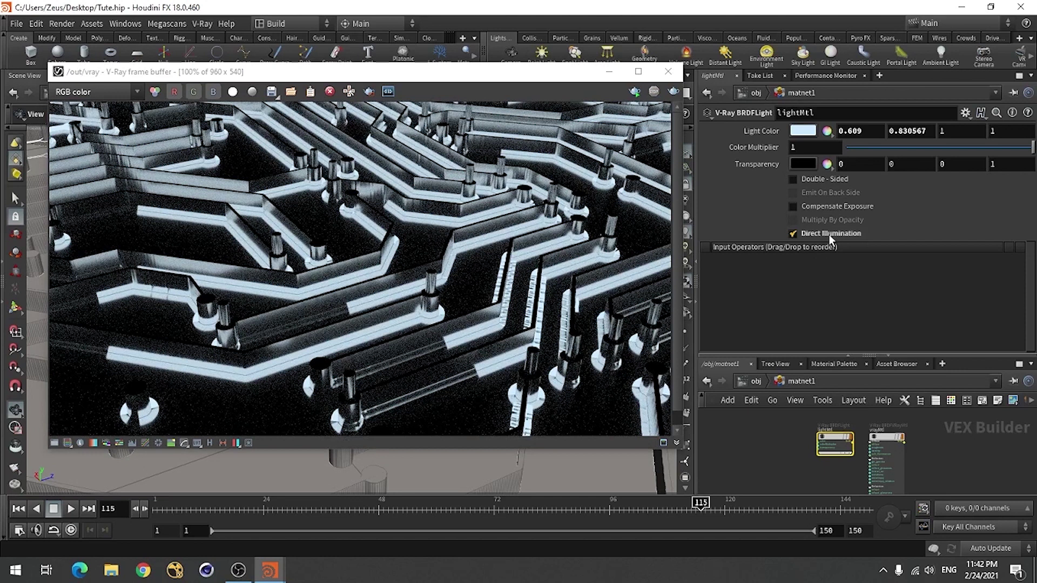
pyautogui.click(673, 91)
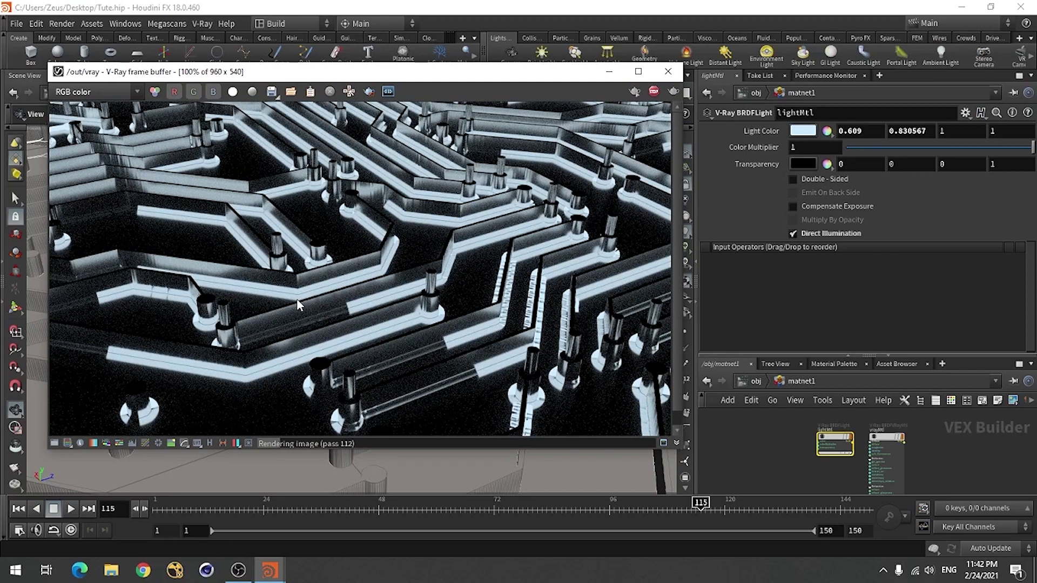
pyautogui.click(659, 92)
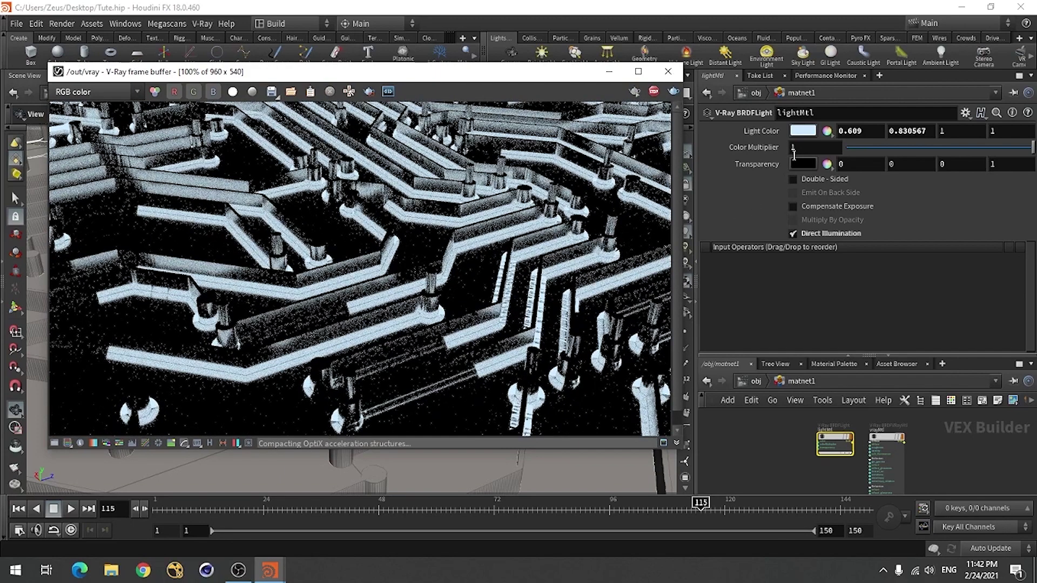
# Step: Set lightMtl's Color Multiplier to 5, after first trying 3
pyautogui.write('3')
pyautogui.press('Return')
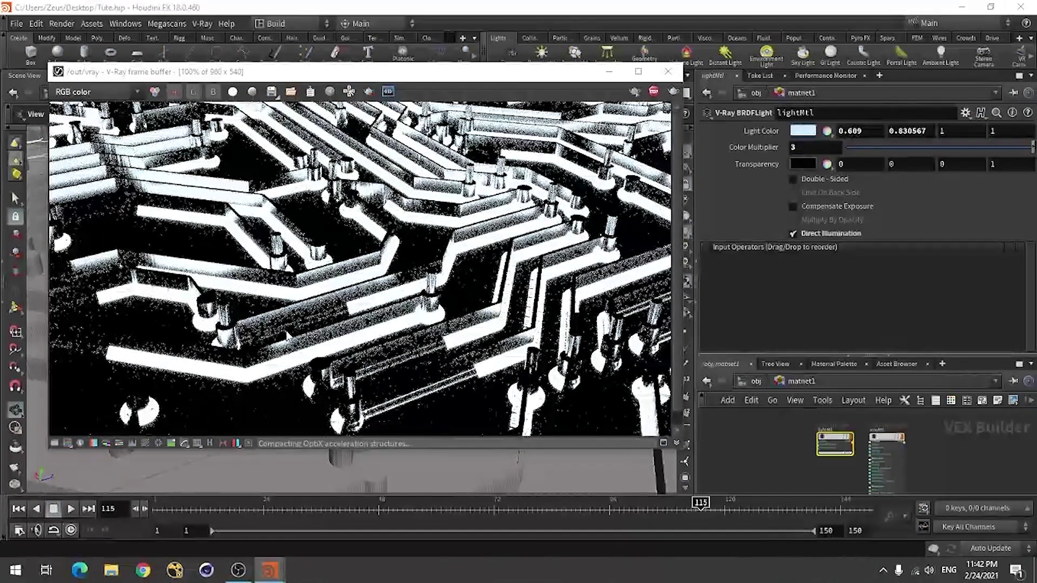
pyautogui.click(796, 148)
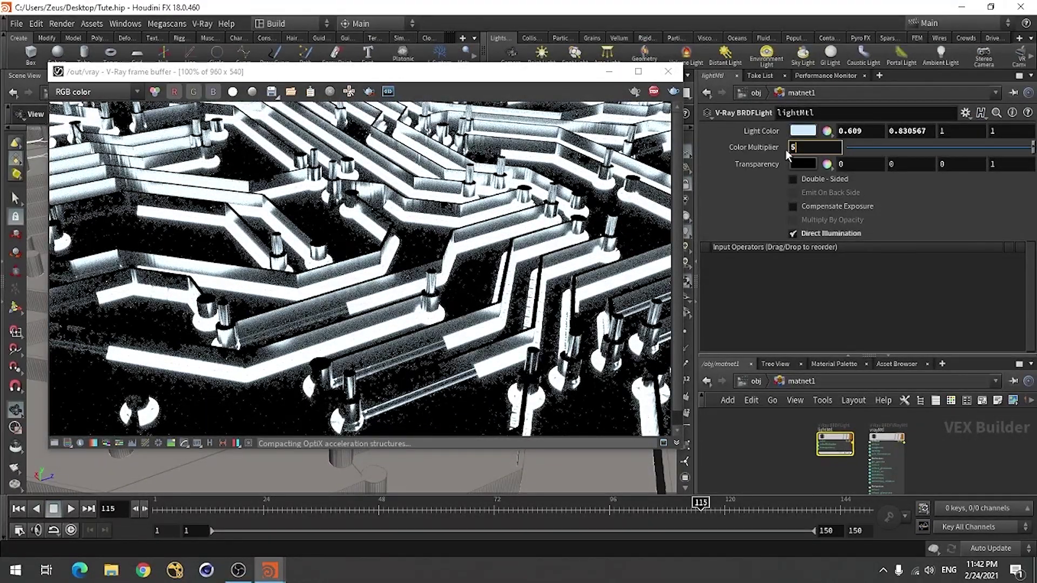
pyautogui.press('Return')
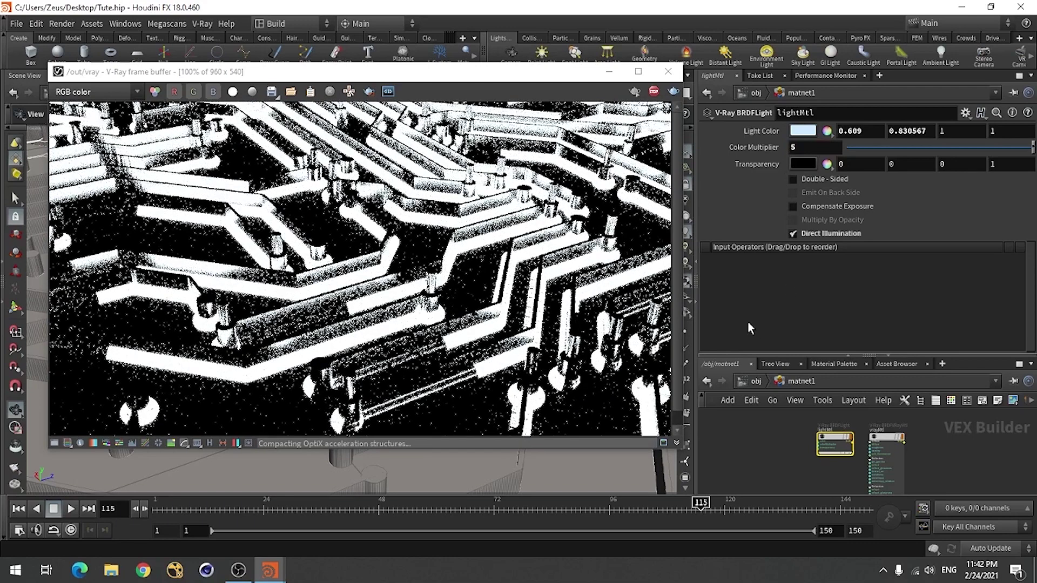
# Step: Deepen the Light Color to a more saturated blue of 0.526, 0.7156, 1
pyautogui.click(803, 130)
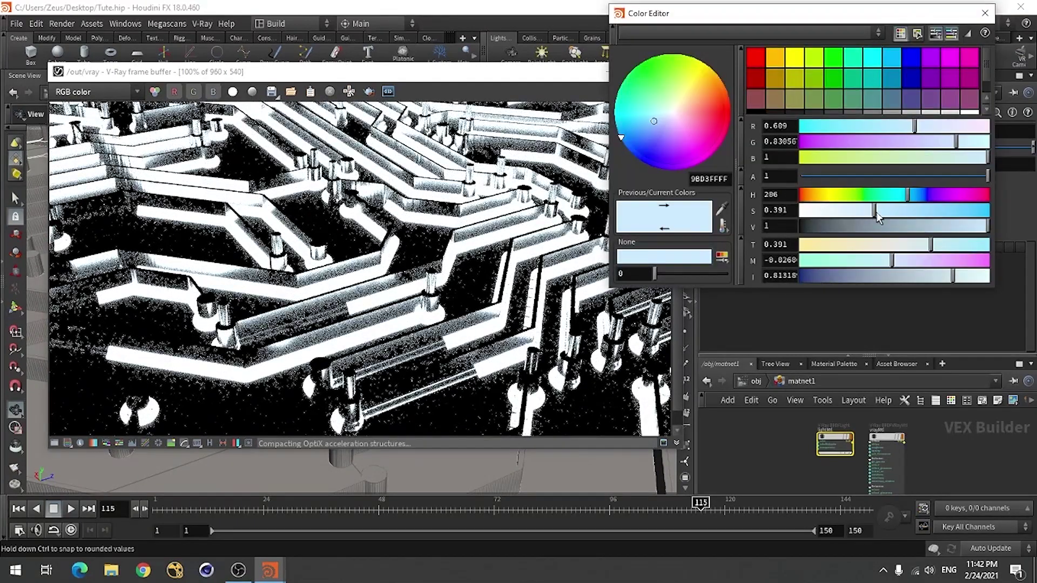
pyautogui.moveTo(876, 213); pyautogui.dragTo(890, 215)
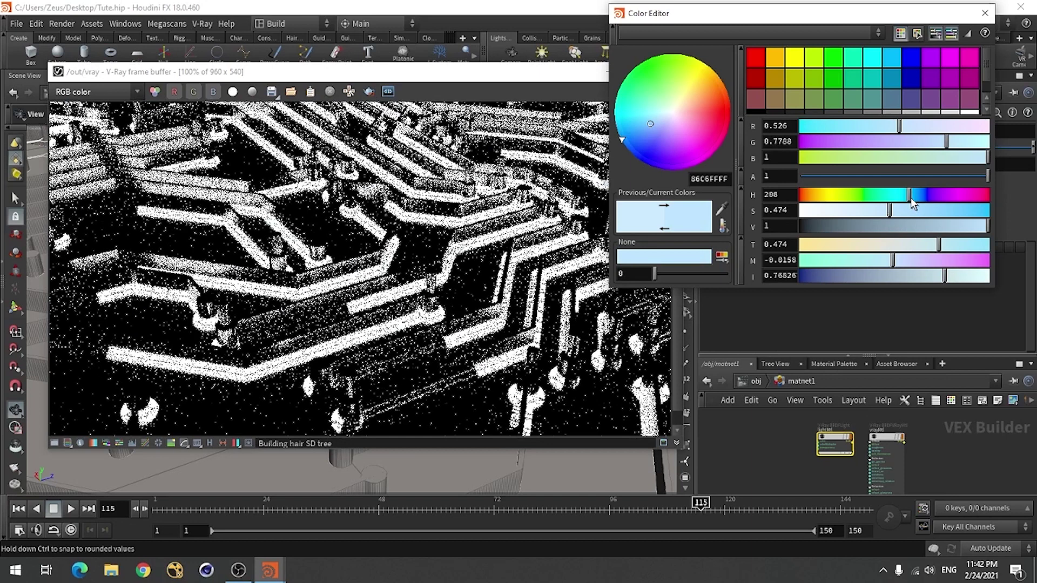
pyautogui.moveTo(914, 202); pyautogui.dragTo(910, 196)
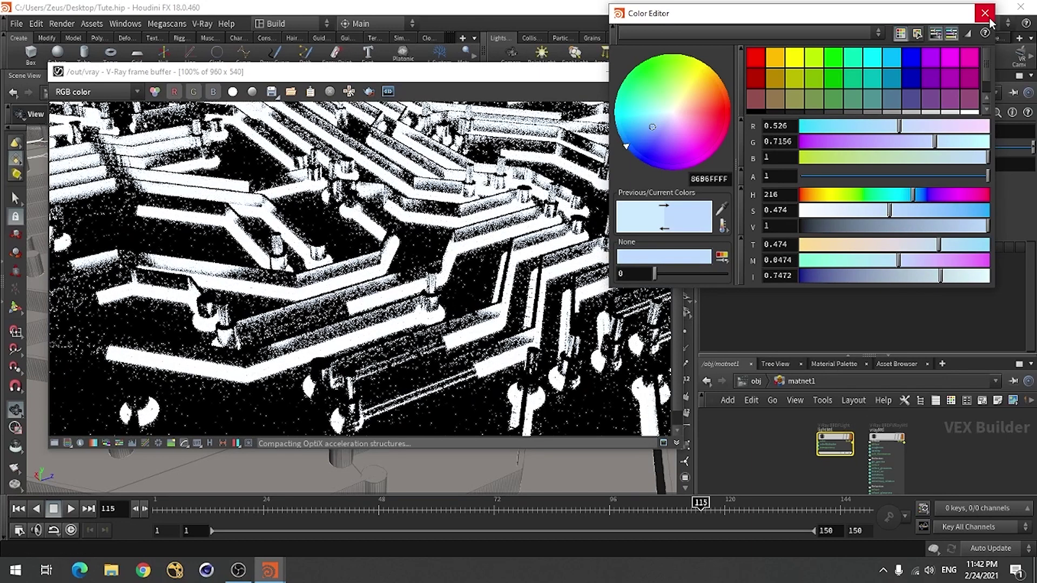
pyautogui.click(984, 13)
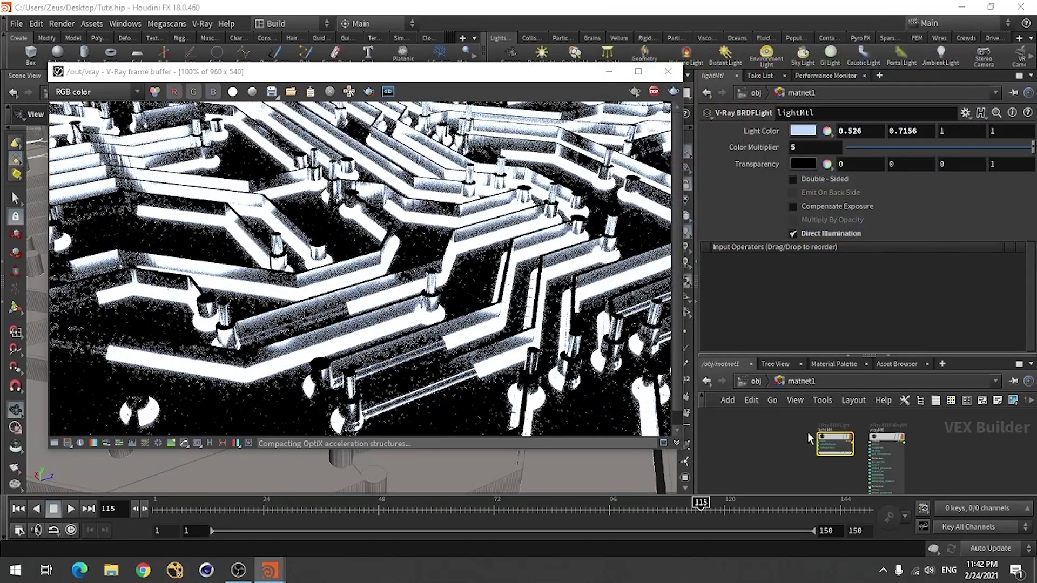
pyautogui.scroll(2, 776, 461)
# Step: Create a V-Ray Material node, vrayMtl1, and apply a gear material preset to it
pyautogui.press('Tab')
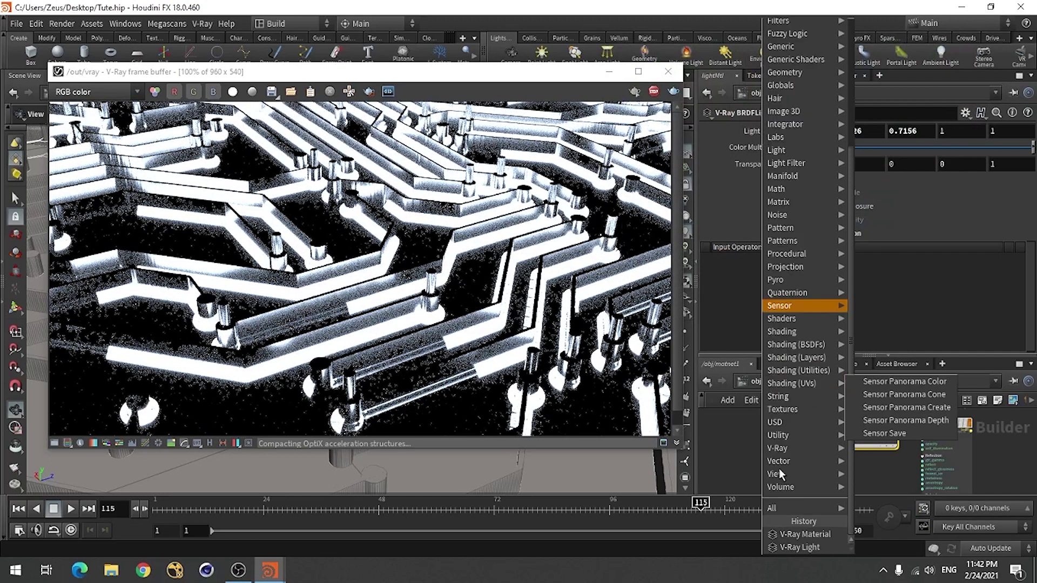
pyautogui.moveTo(816, 446)
pyautogui.moveTo(880, 487)
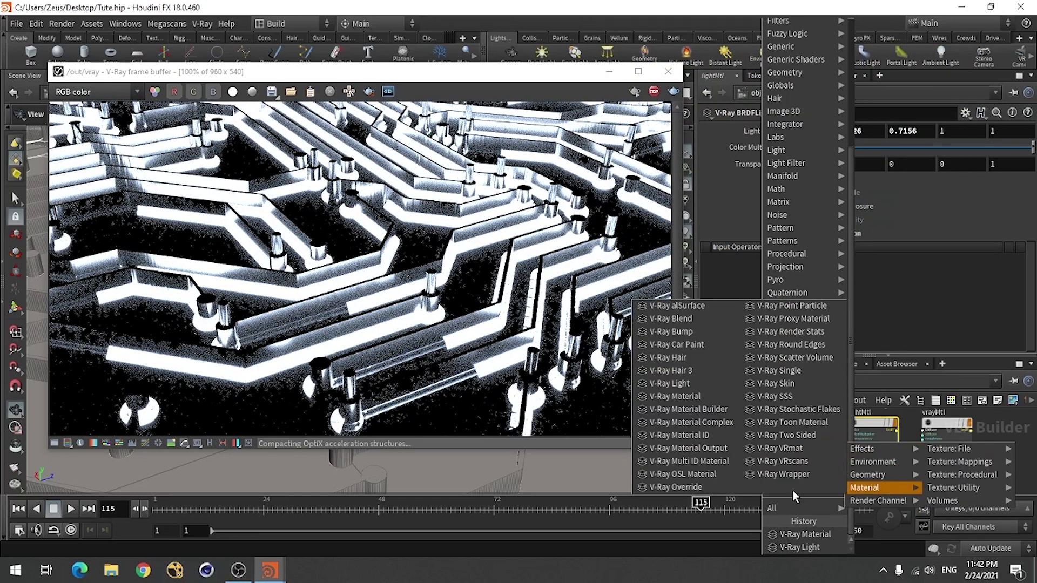
pyautogui.click(693, 399)
pyautogui.click(792, 441)
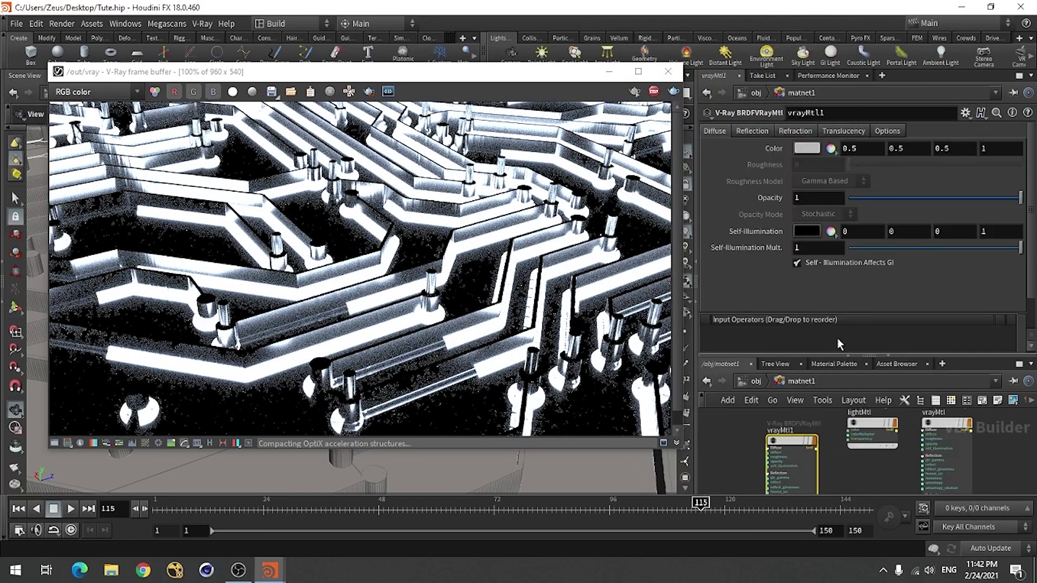
pyautogui.click(964, 114)
pyautogui.scroll(-2, 889, 378)
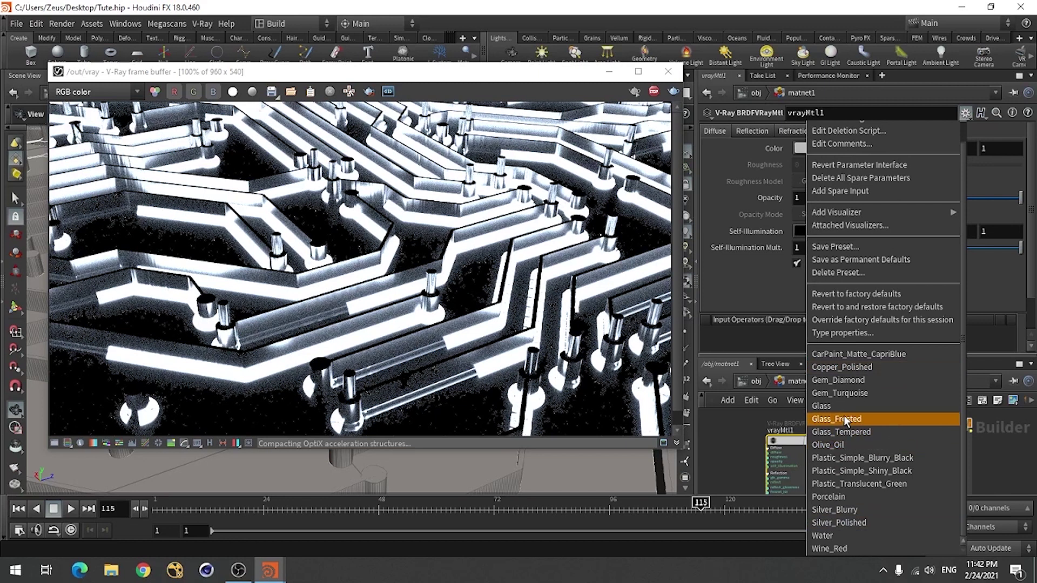
pyautogui.click(860, 496)
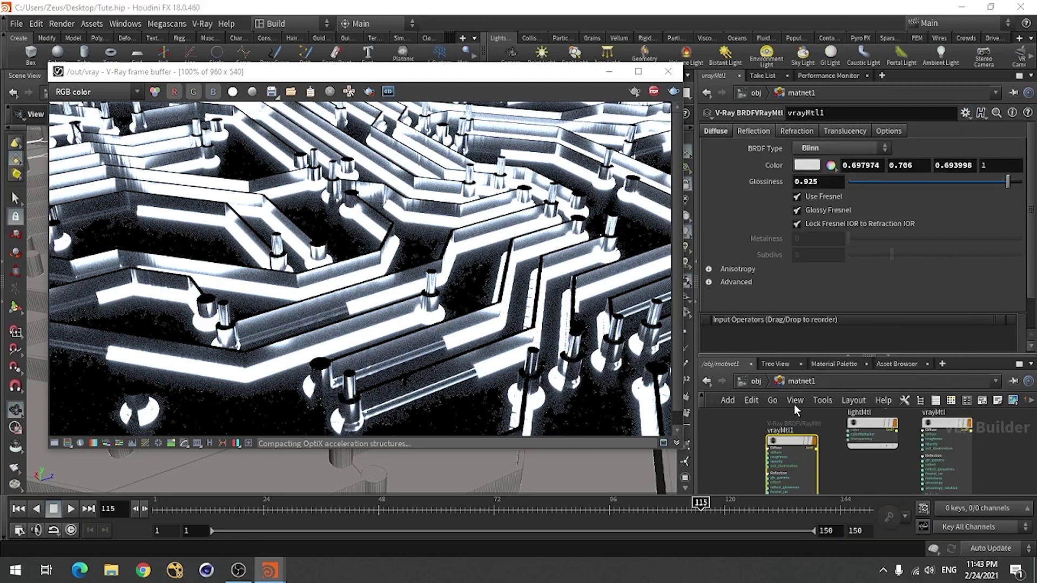
# Step: Set the reflection colour to a darkened, desaturated muted green
pyautogui.click(808, 167)
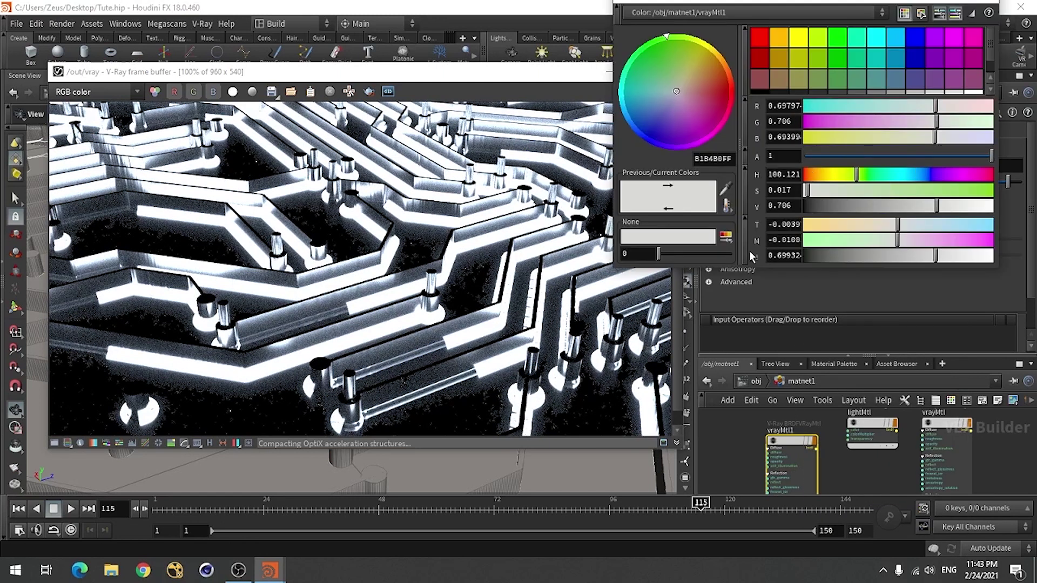
pyautogui.click(851, 79)
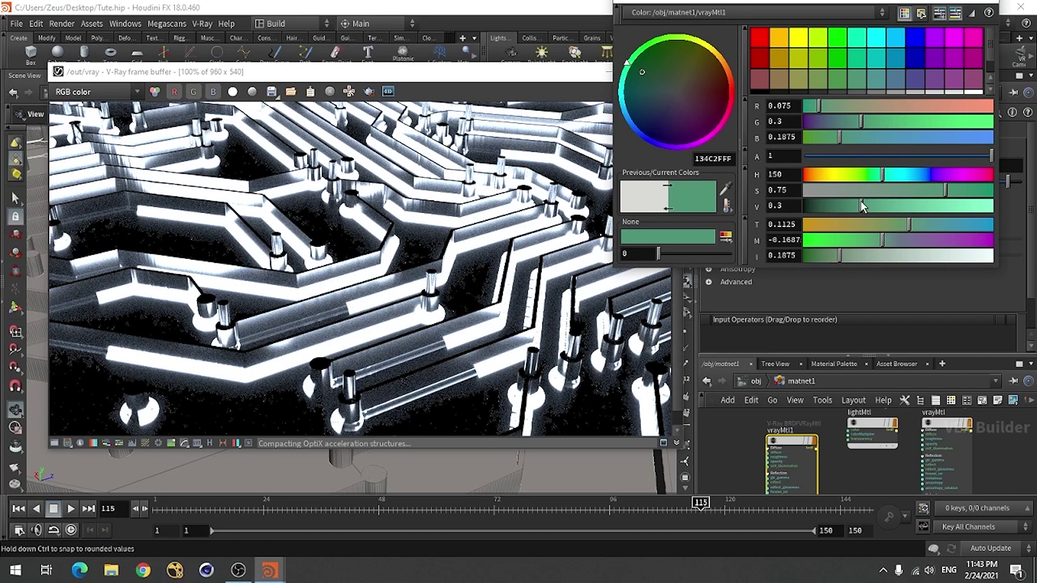
pyautogui.moveTo(861, 205); pyautogui.dragTo(825, 205)
pyautogui.moveTo(945, 190); pyautogui.dragTo(929, 192)
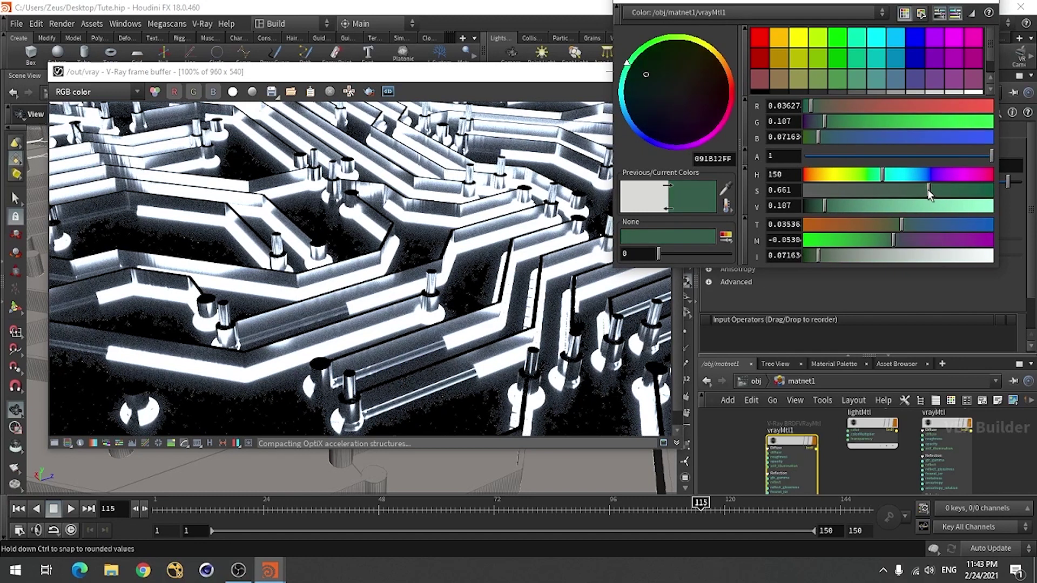
pyautogui.moveTo(899, 228); pyautogui.dragTo(899, 227)
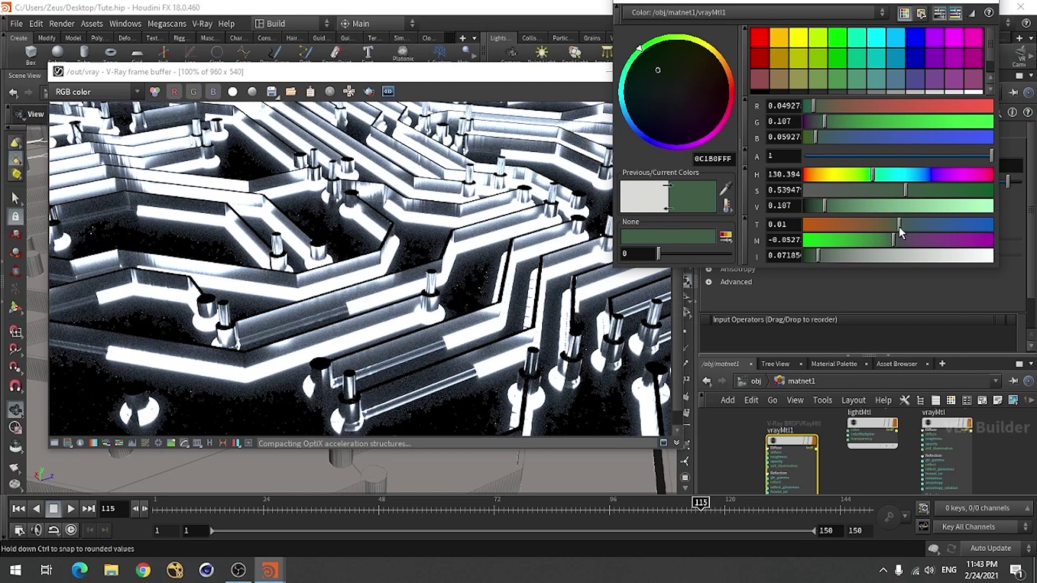
pyautogui.moveTo(823, 208); pyautogui.dragTo(820, 205)
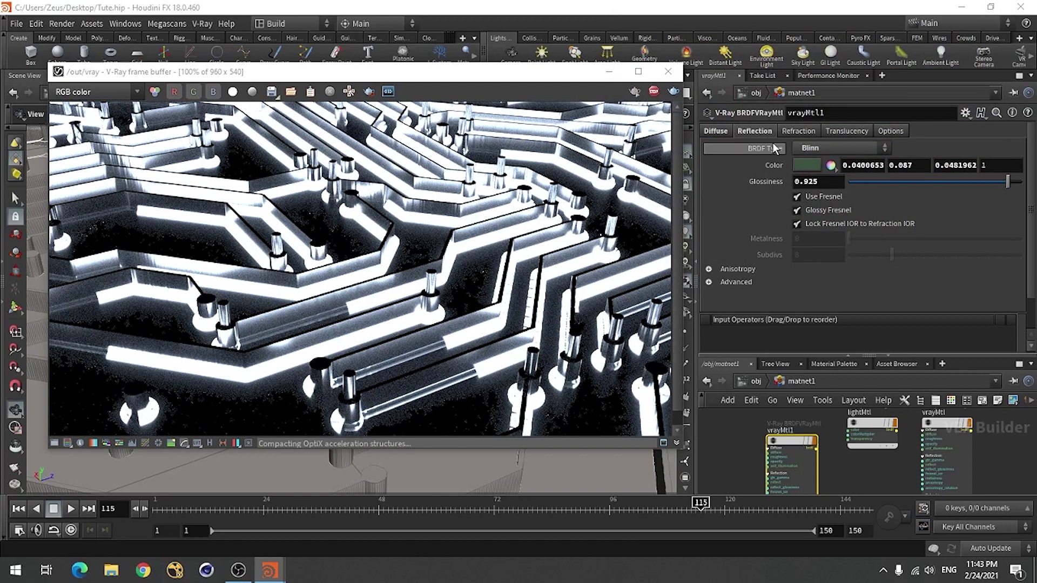
# Step: Set the diffuse colour to a dark, slightly desaturated green
pyautogui.click(713, 130)
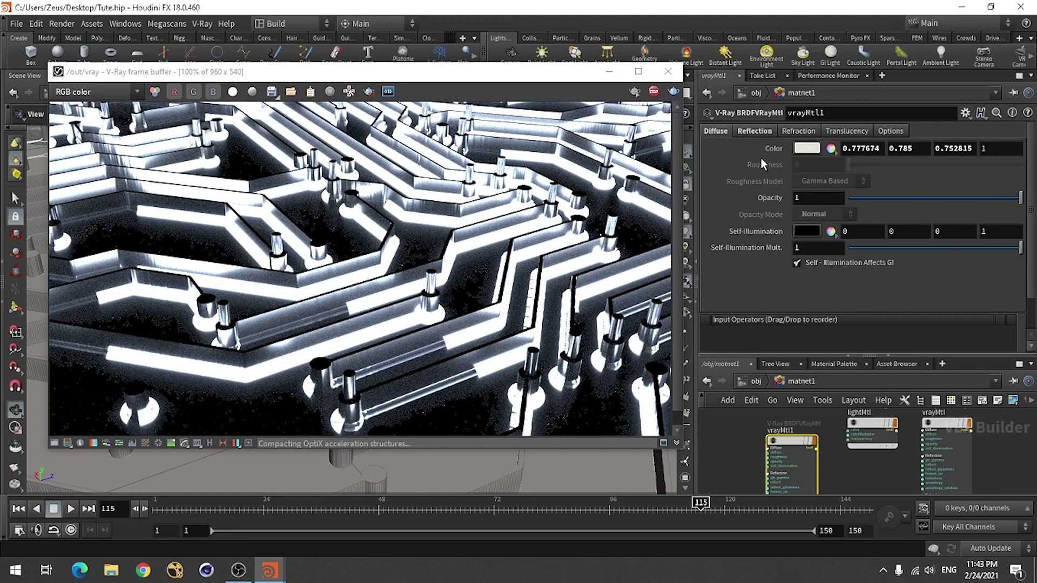
pyautogui.click(807, 148)
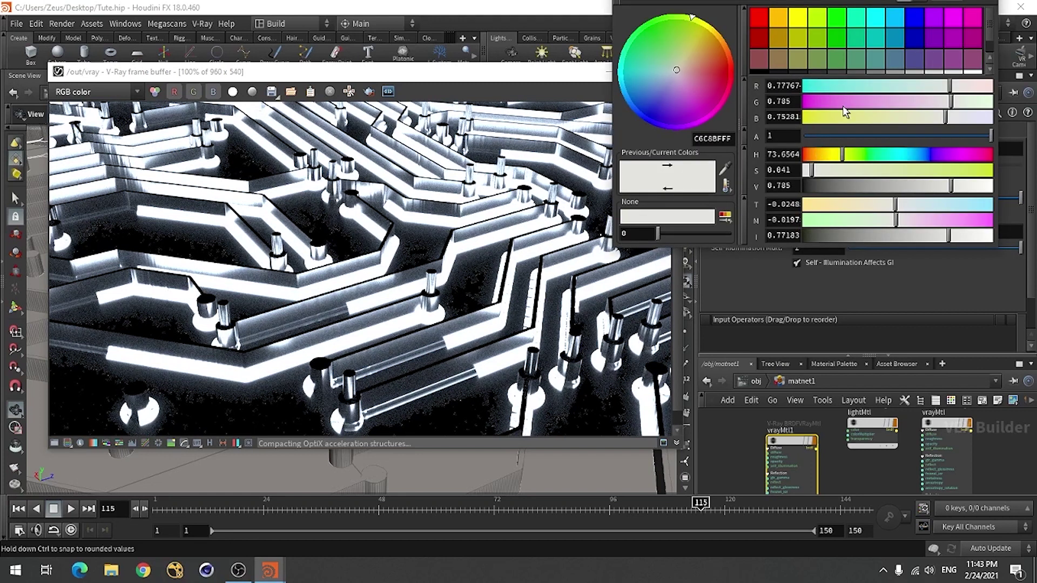
pyautogui.click(850, 59)
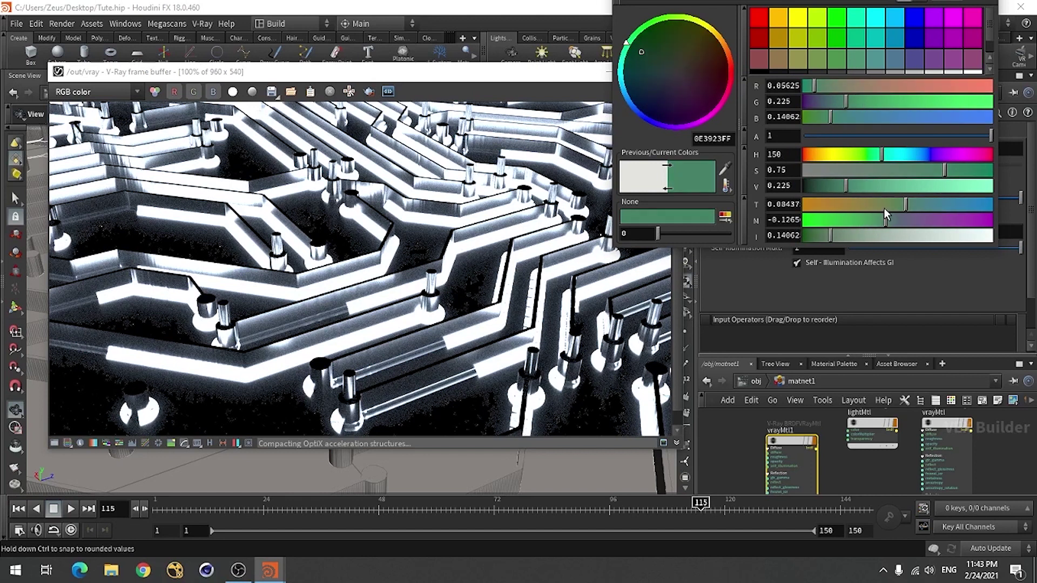
pyautogui.moveTo(907, 210); pyautogui.dragTo(898, 206)
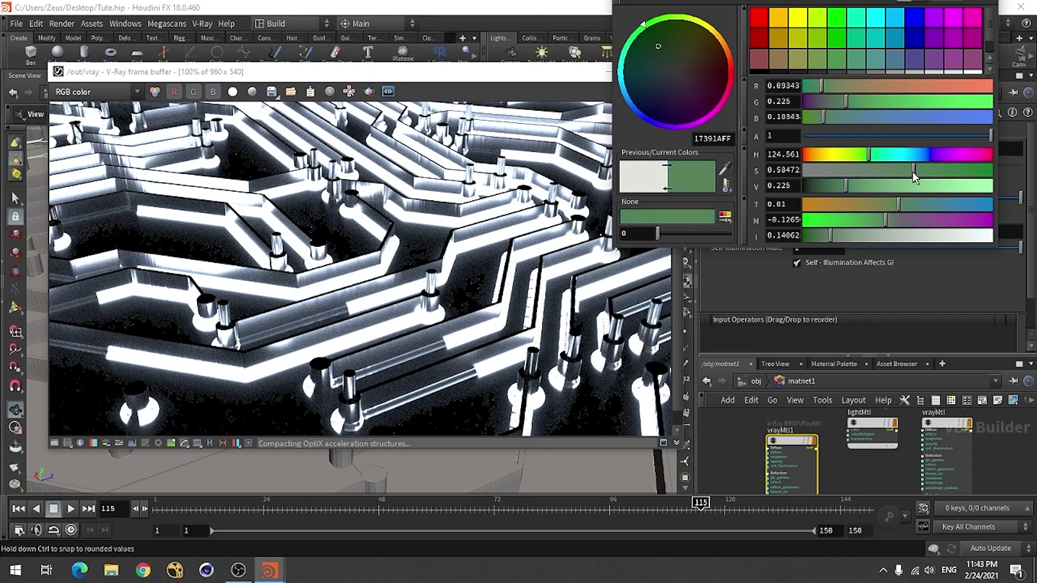
pyautogui.moveTo(913, 172); pyautogui.dragTo(908, 170)
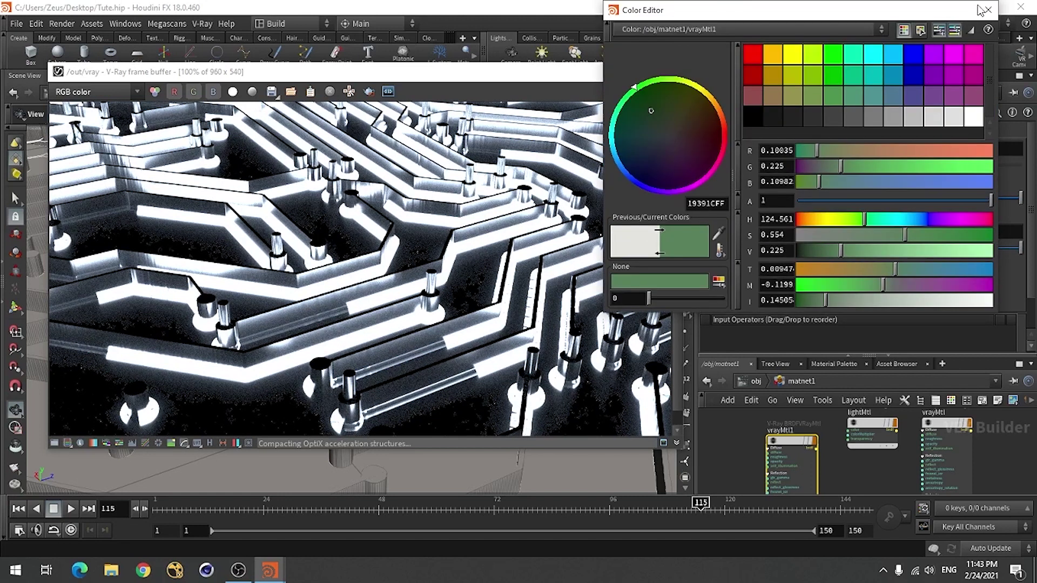
pyautogui.click(989, 8)
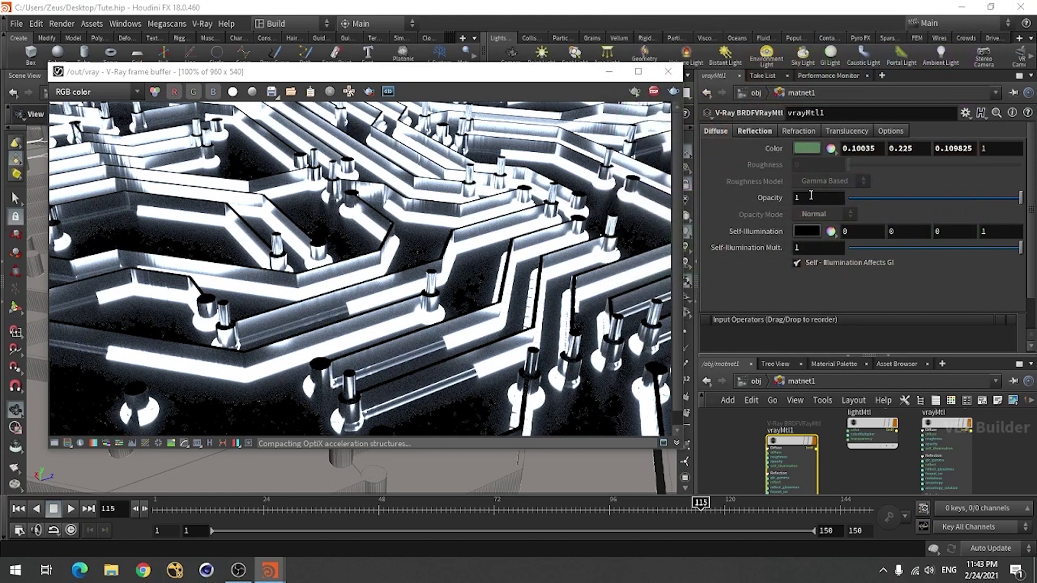
# Step: Brighten the reflection colour to a vivid pale green
pyautogui.click(754, 131)
pyautogui.click(808, 166)
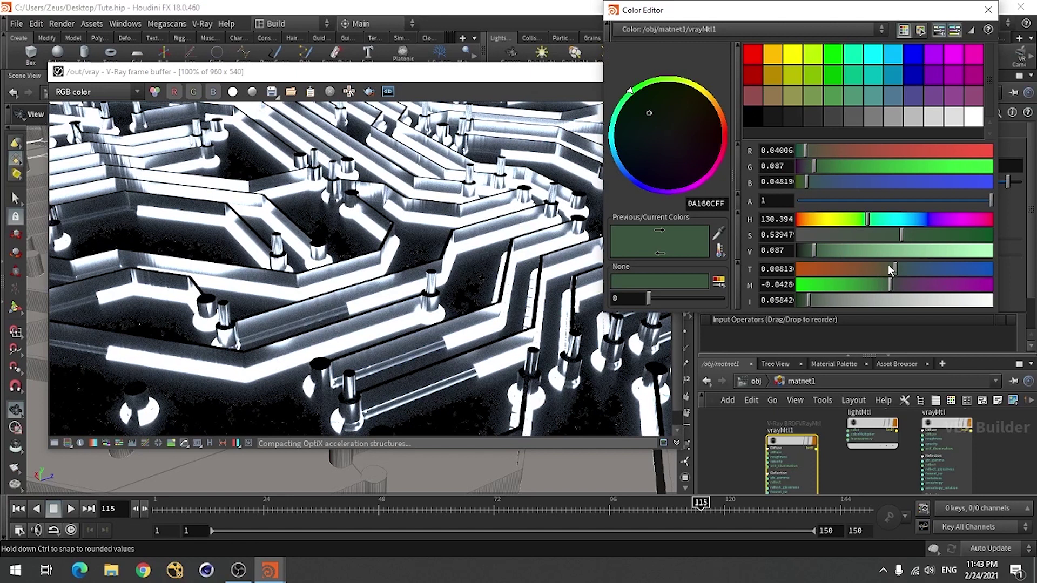
pyautogui.moveTo(906, 253); pyautogui.dragTo(914, 264)
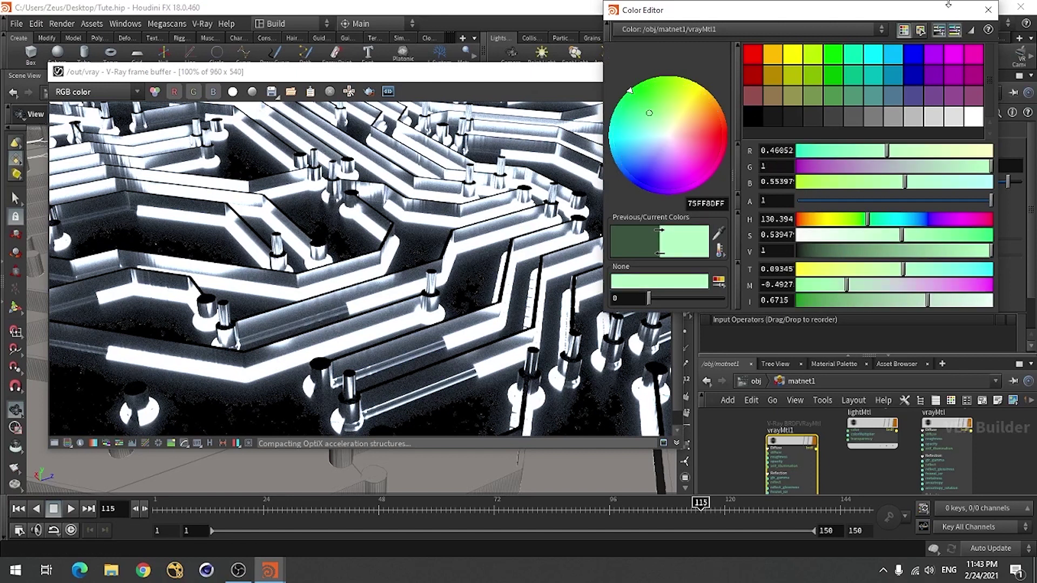
pyautogui.click(988, 10)
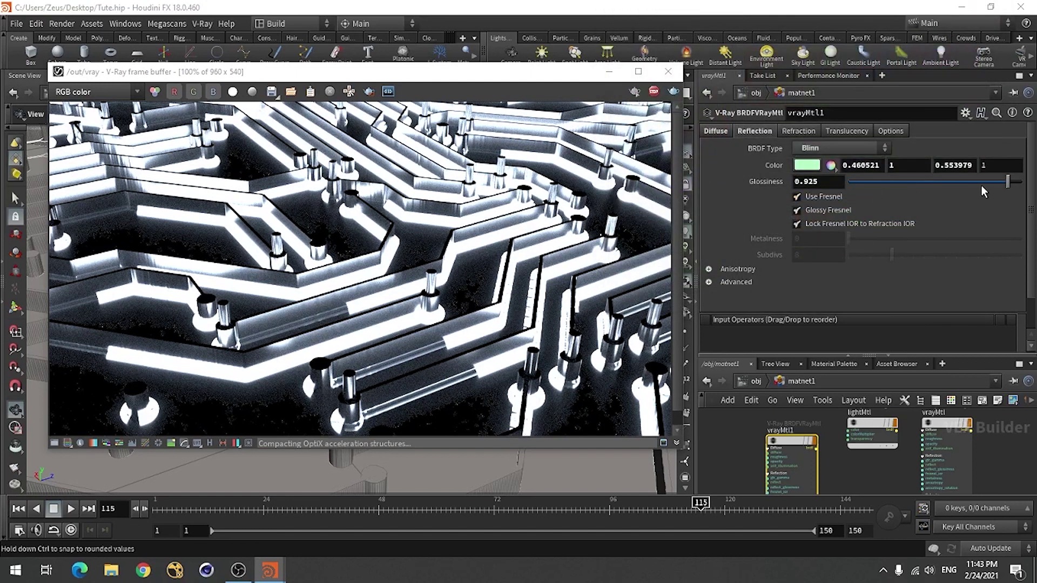
pyautogui.click(798, 131)
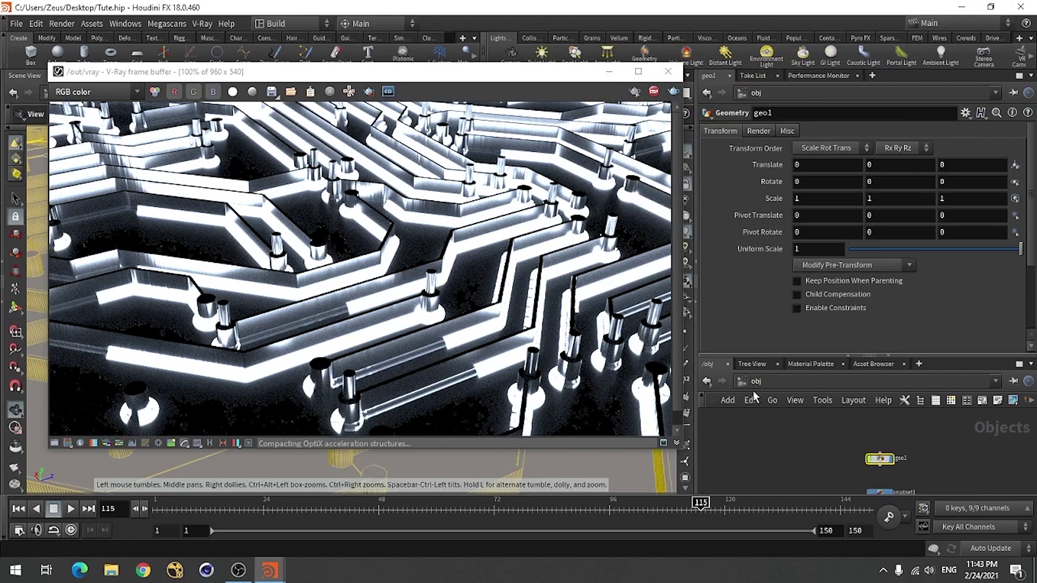
# Step: Inside geo1, assign /obj/matnet1/vrayMtl1 as material1's material
pyautogui.click(755, 382)
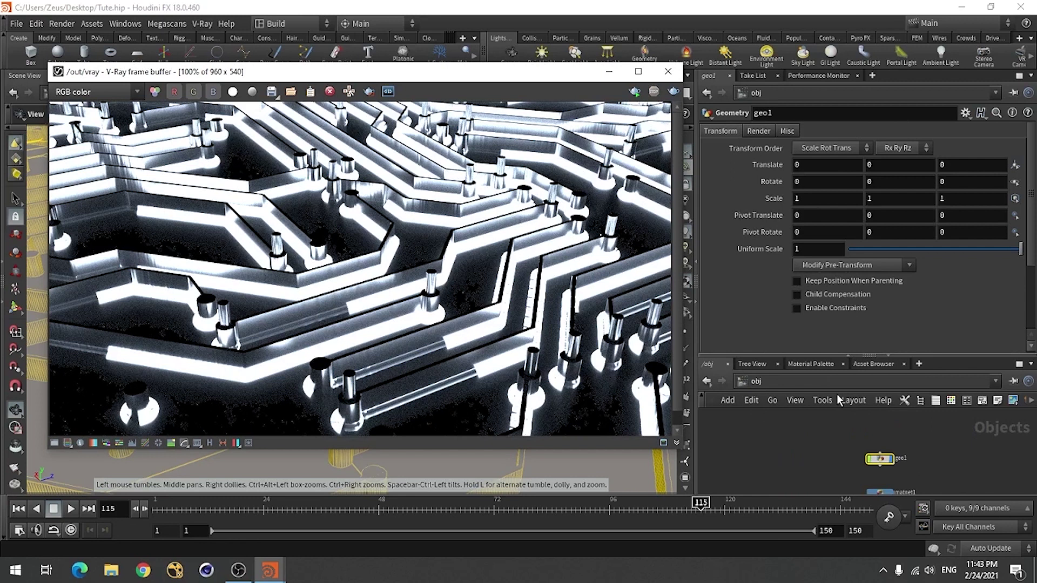
pyautogui.doubleClick(879, 459)
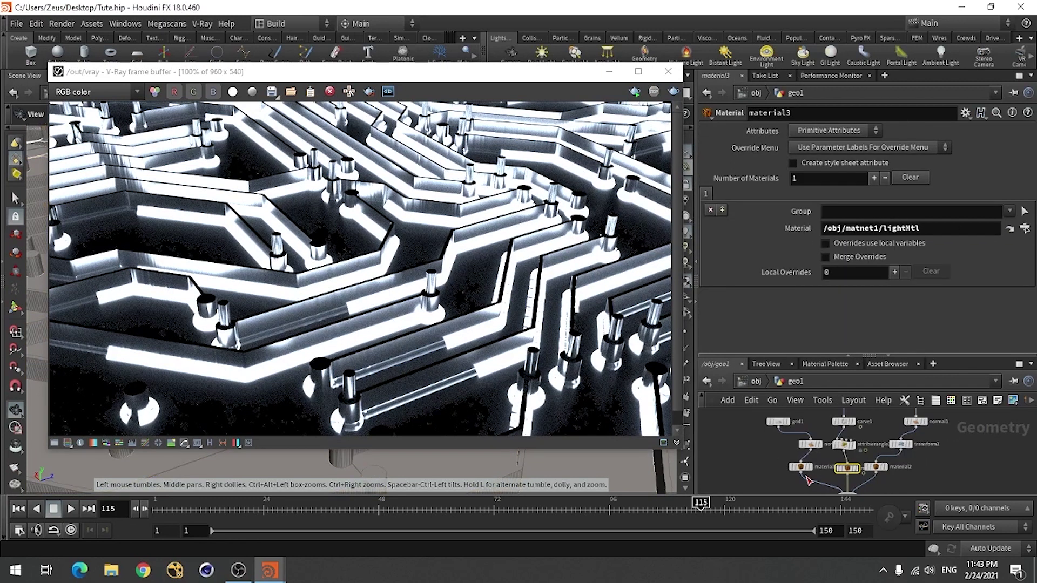
pyautogui.click(801, 466)
pyautogui.click(1025, 229)
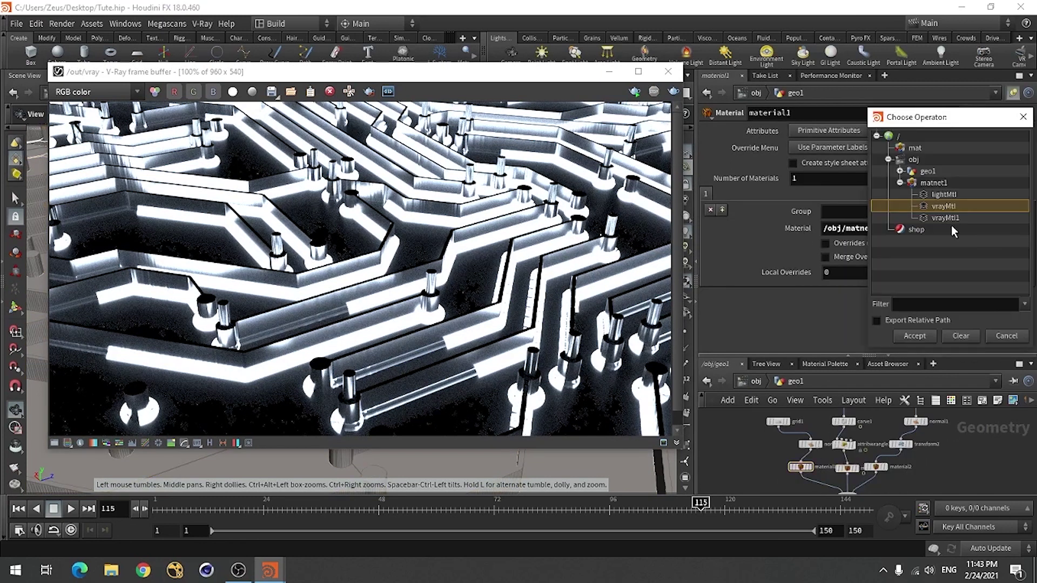
pyautogui.click(945, 218)
pyautogui.click(914, 336)
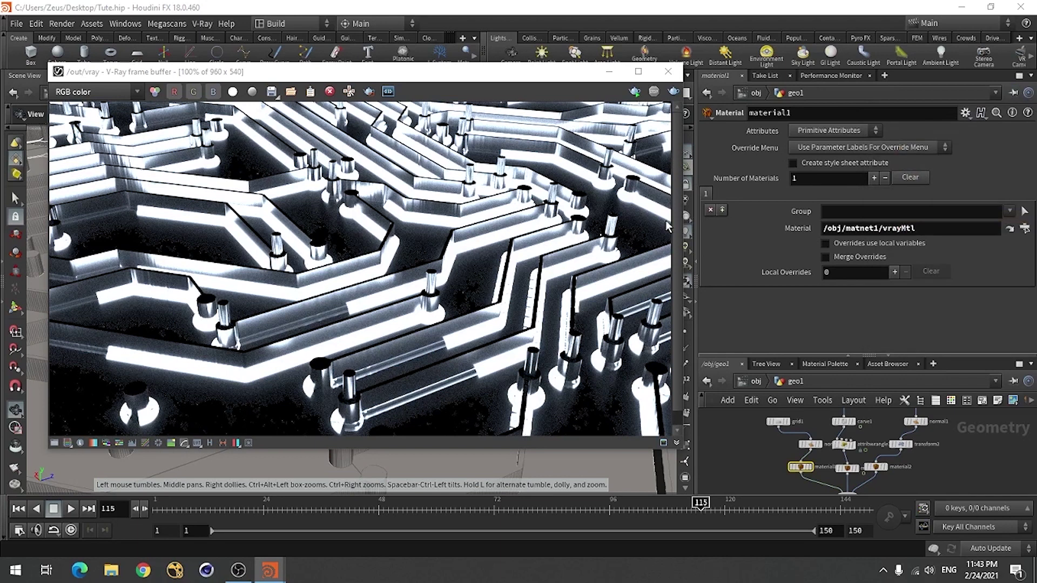
# Step: Render the board in V-Ray, stop it, enlarge the network panes and minimize the frame buffer
pyautogui.click(671, 94)
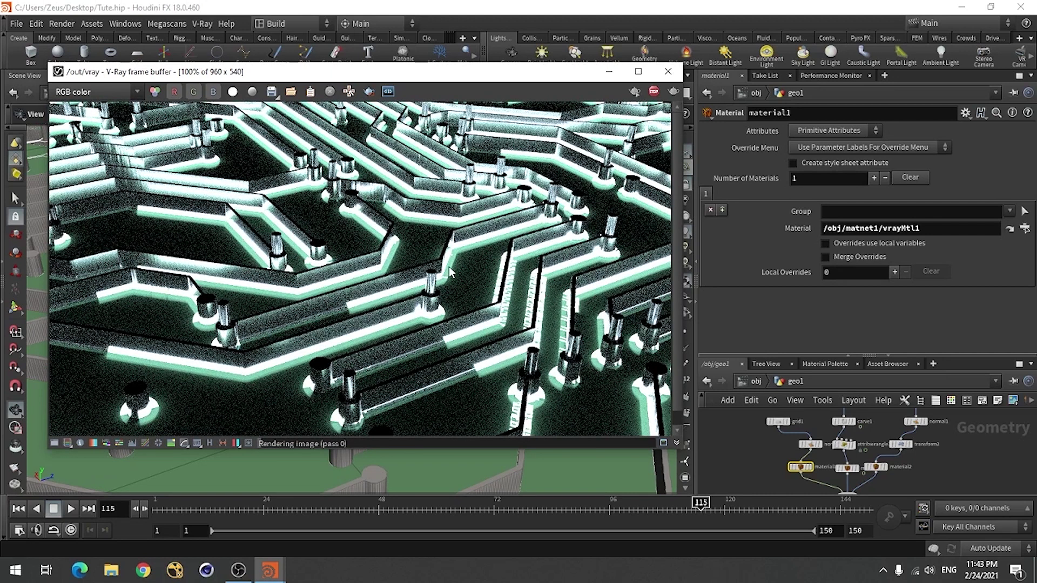
pyautogui.click(653, 91)
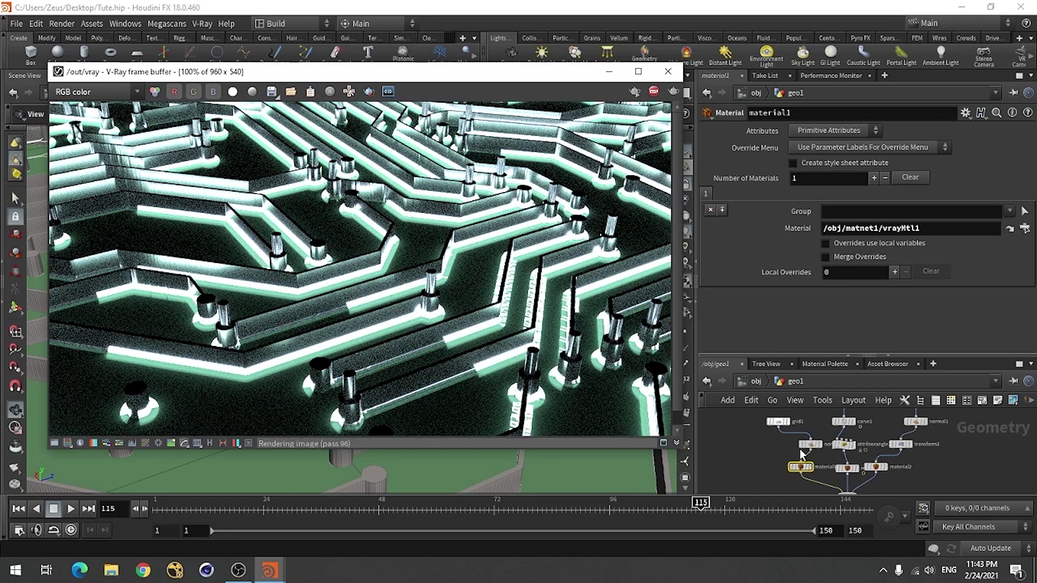
pyautogui.scroll(3, 844, 457)
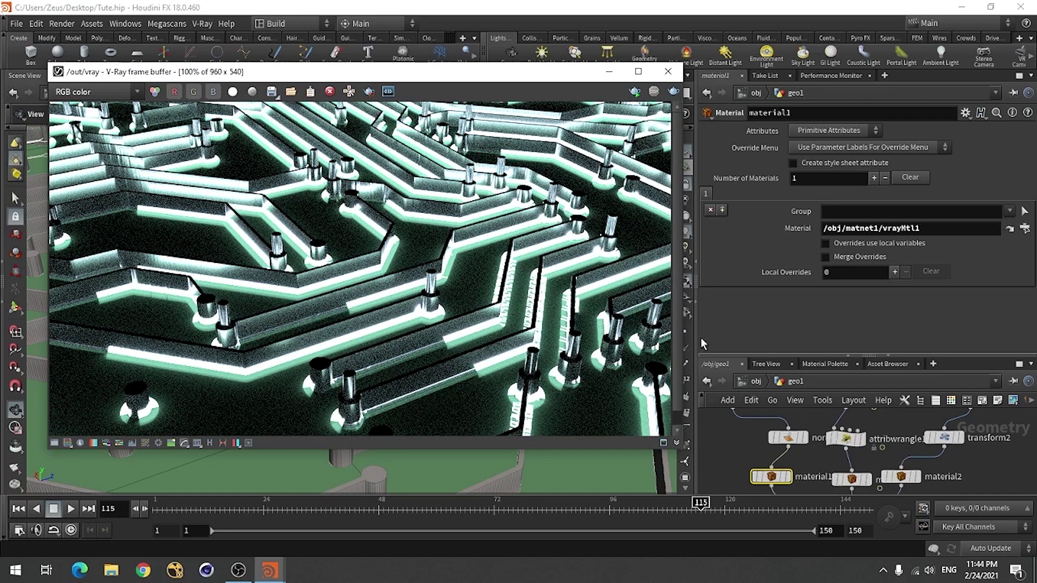
pyautogui.moveTo(699, 301); pyautogui.dragTo(609, 301)
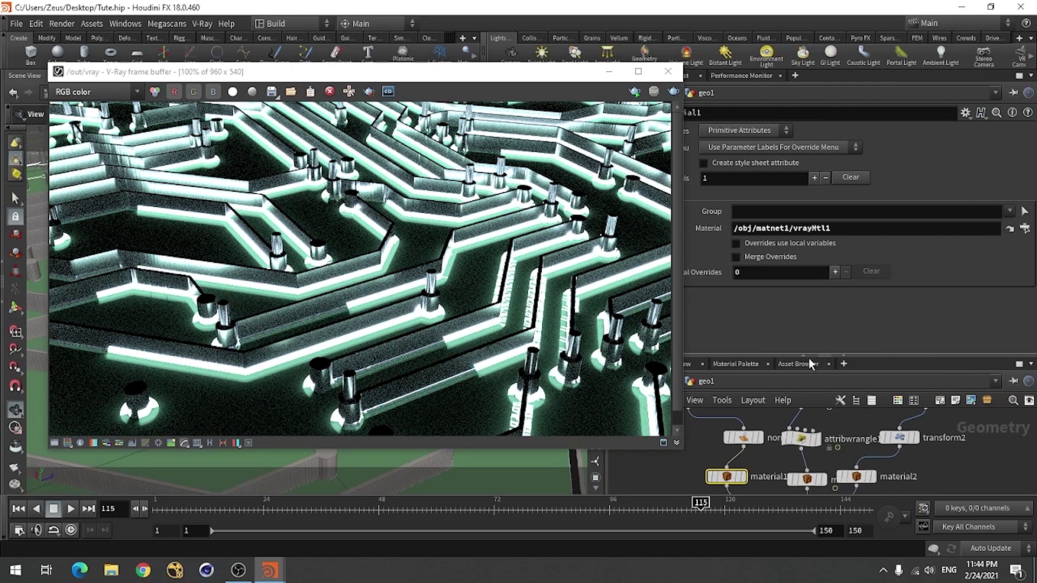
pyautogui.moveTo(810, 358); pyautogui.dragTo(810, 266)
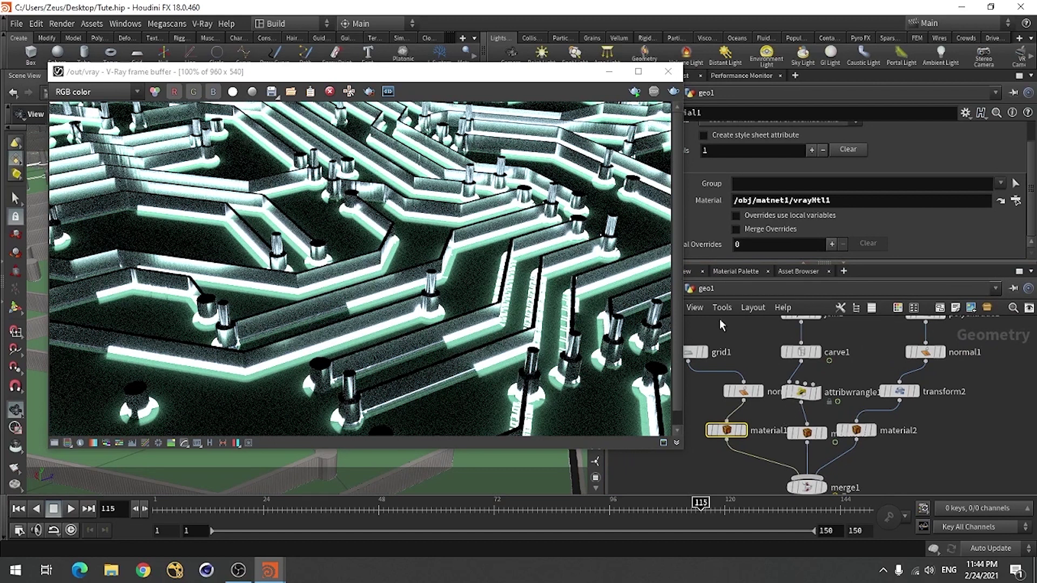
pyautogui.moveTo(554, 82); pyautogui.dragTo(365, 264)
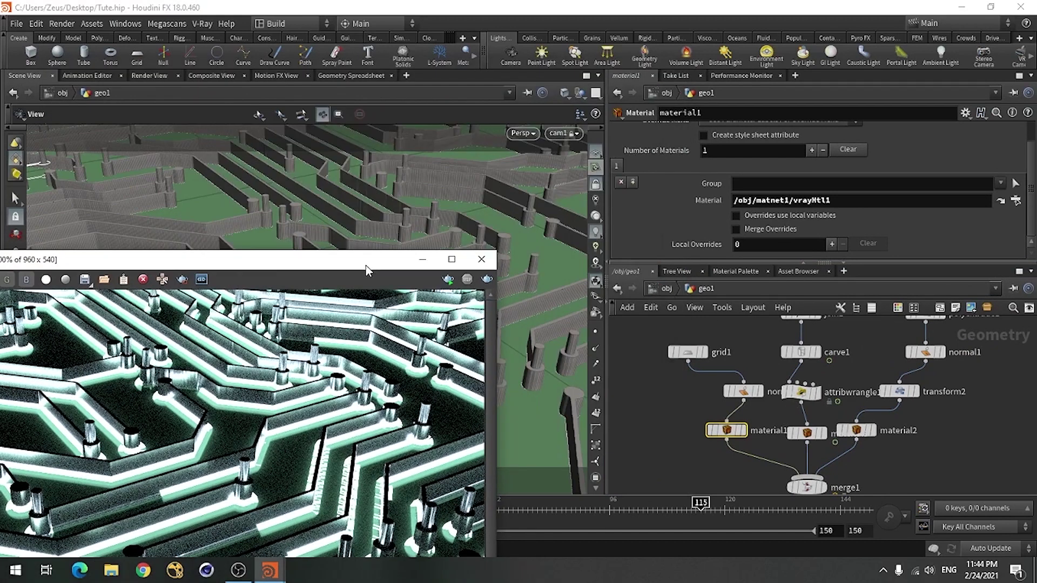
pyautogui.click(420, 254)
pyautogui.scroll(3, 781, 421)
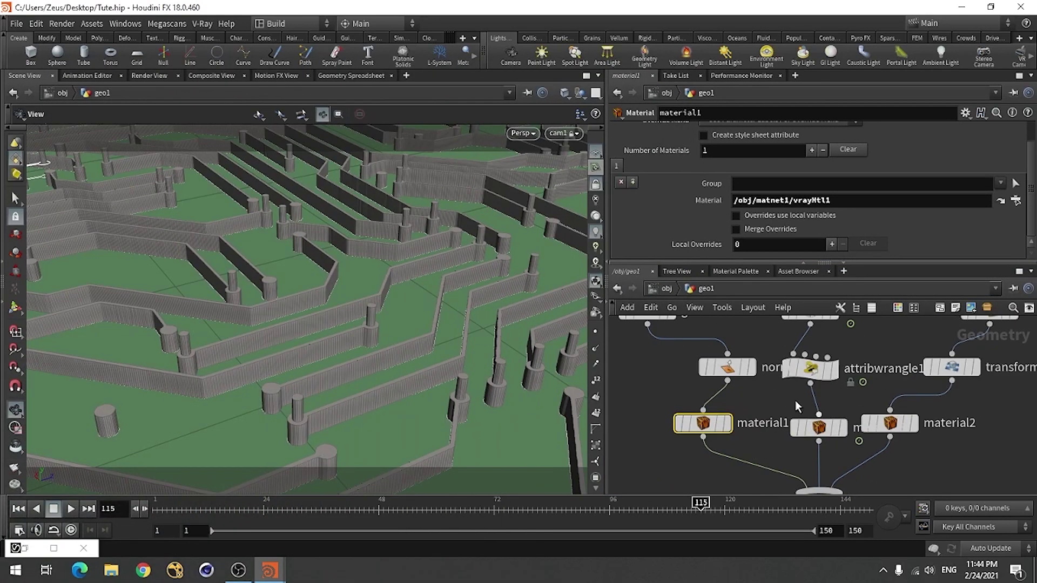
# Step: Delete attribwrangle1 and drop a PolyWire node, polywire1, onto the wire in its place
pyautogui.click(810, 373)
pyautogui.press('Delete')
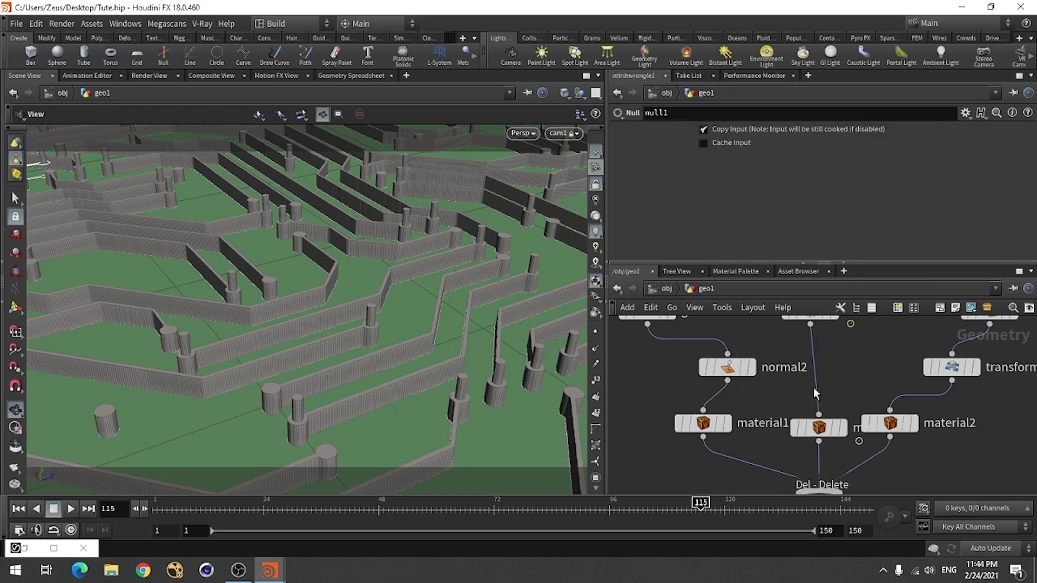
pyautogui.press('Tab')
pyautogui.write('poly')
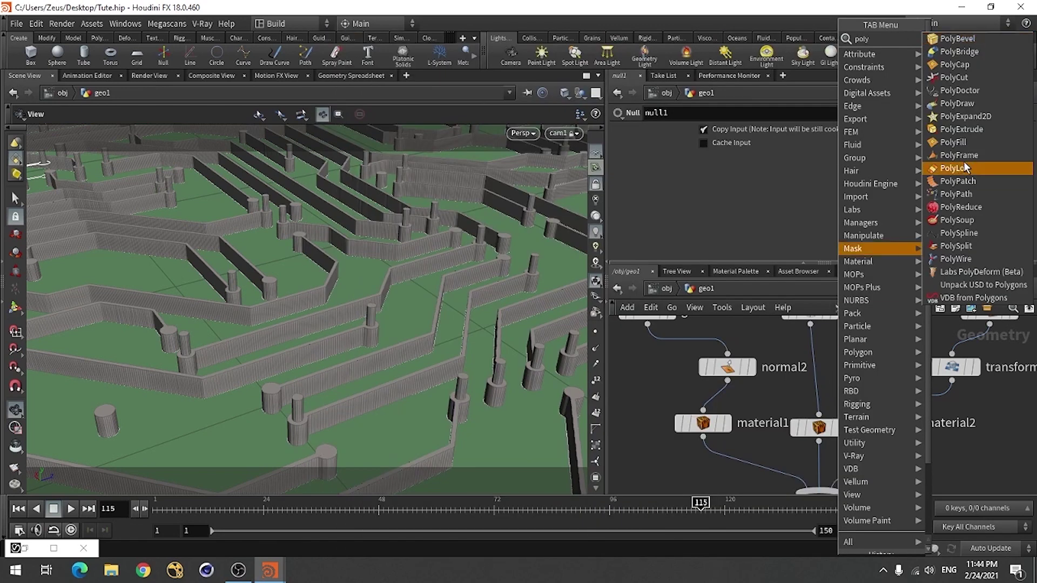
pyautogui.click(956, 258)
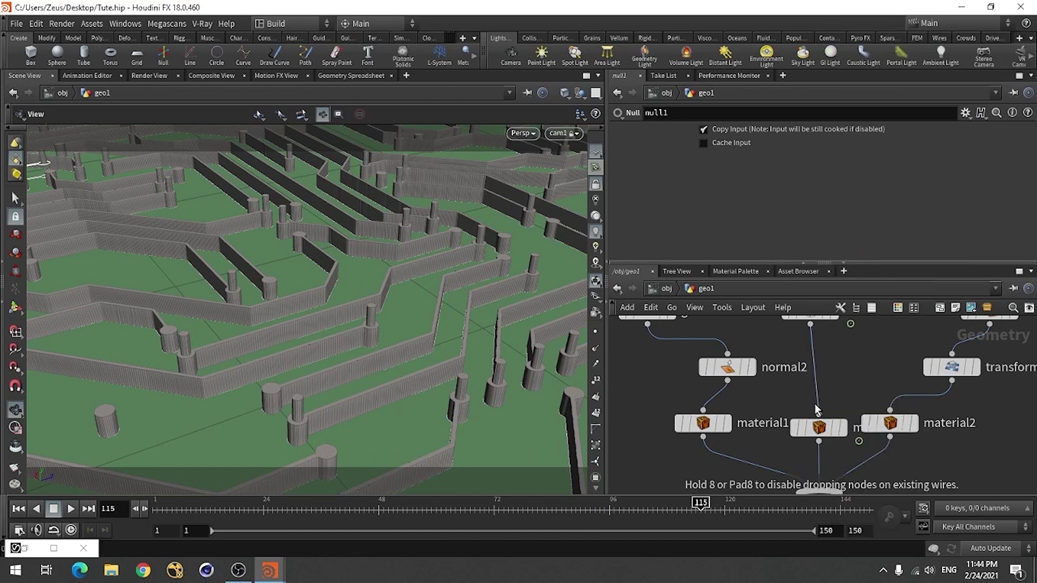
pyautogui.click(819, 384)
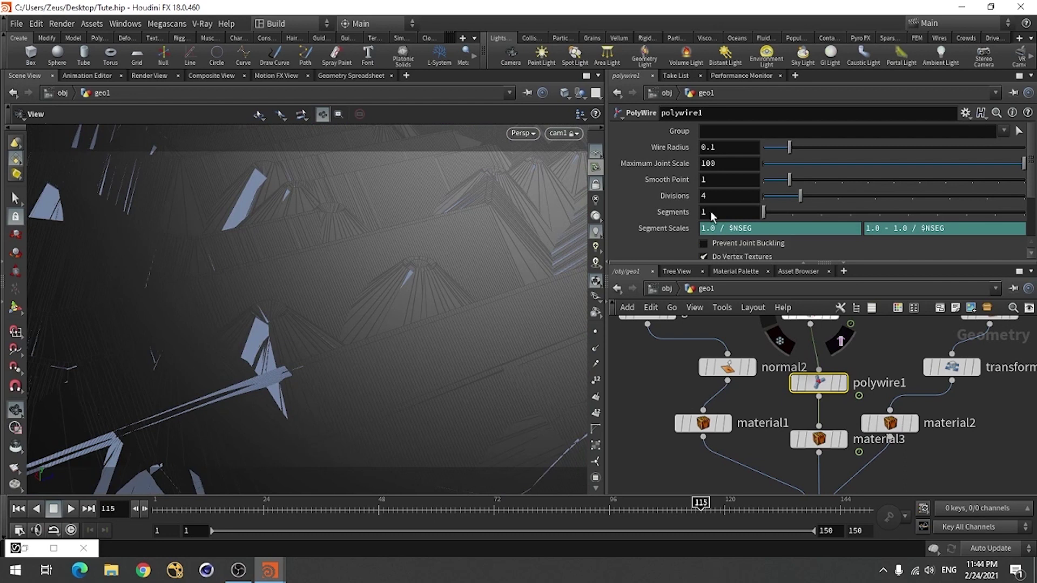
# Step: Set polywire1's Wire Radius to 0.005, then reduce it to 0.001
pyautogui.click(720, 148)
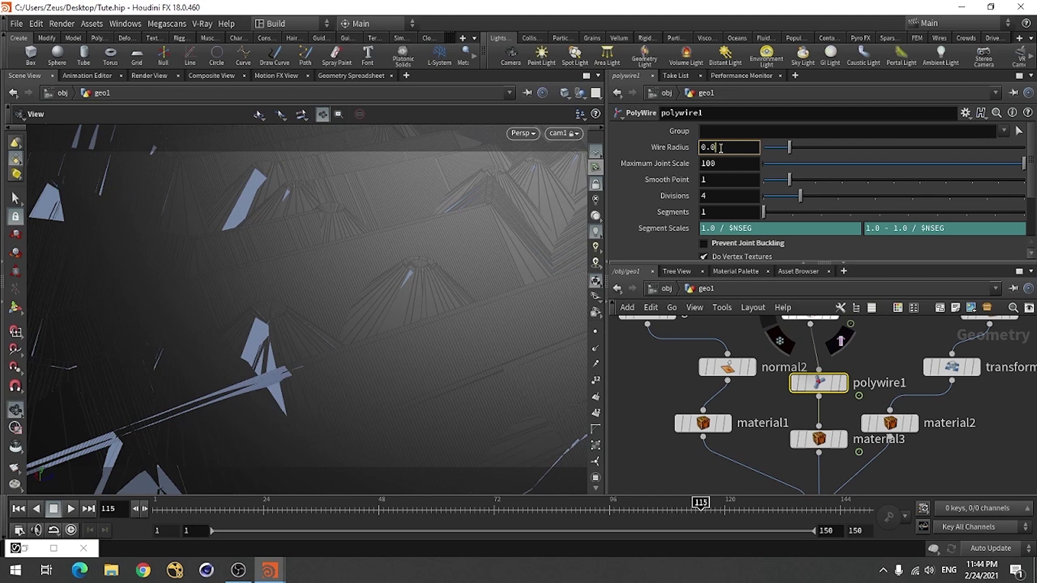
pyautogui.press('Return')
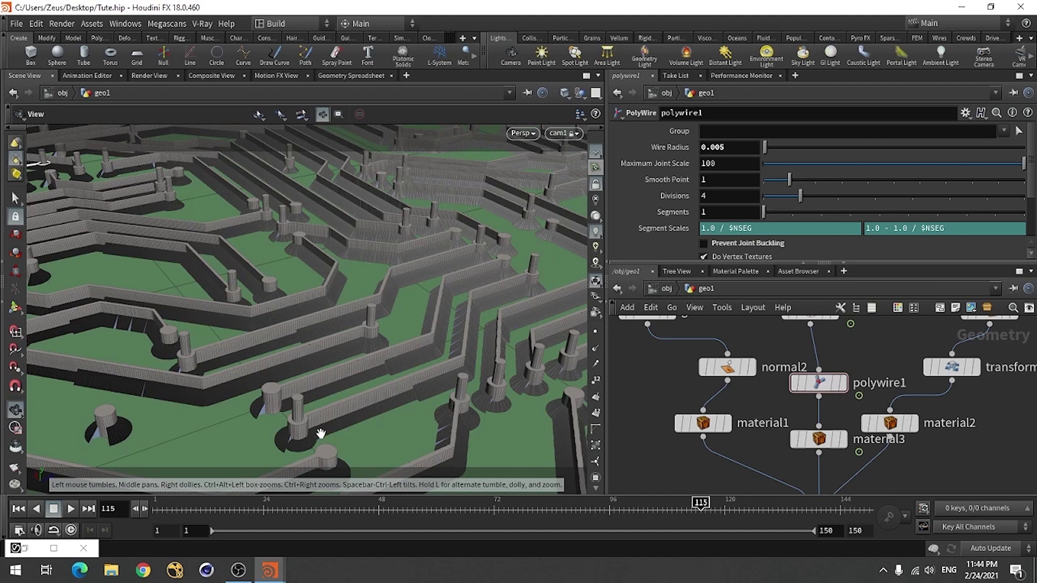
pyautogui.click(730, 150)
pyautogui.press('Return')
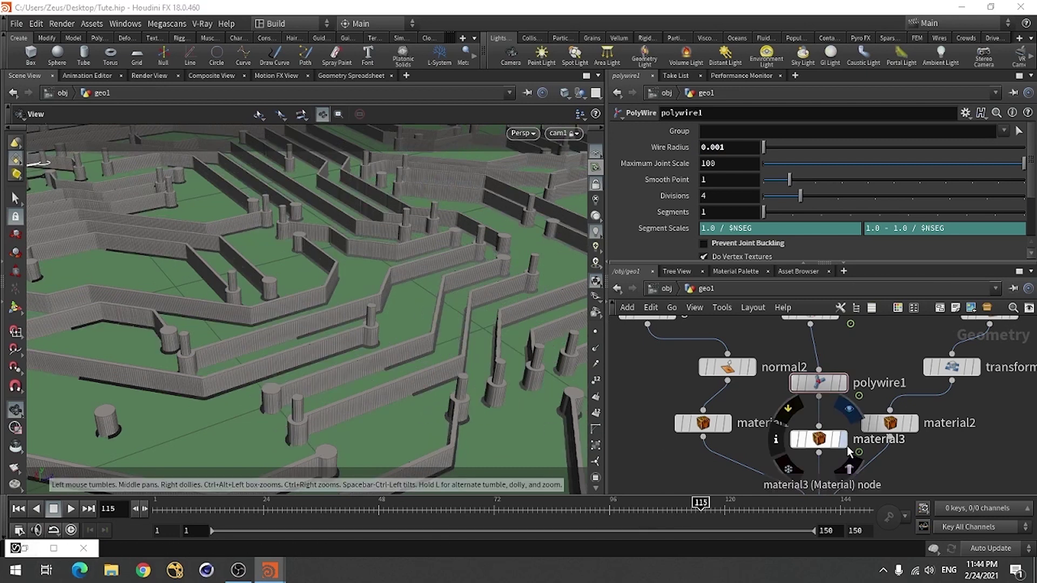
# Step: Insert a Normal node, normal3, between polywire1 and material3, then bring the V-Ray frame buffer back to screen centre
pyautogui.press('Tab')
pyautogui.write('no')
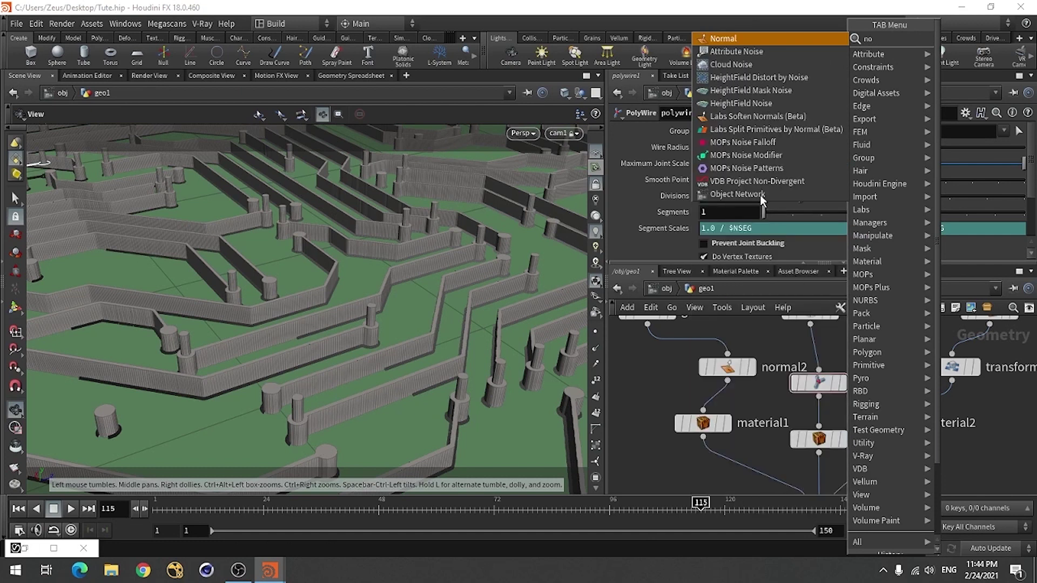
pyautogui.click(730, 43)
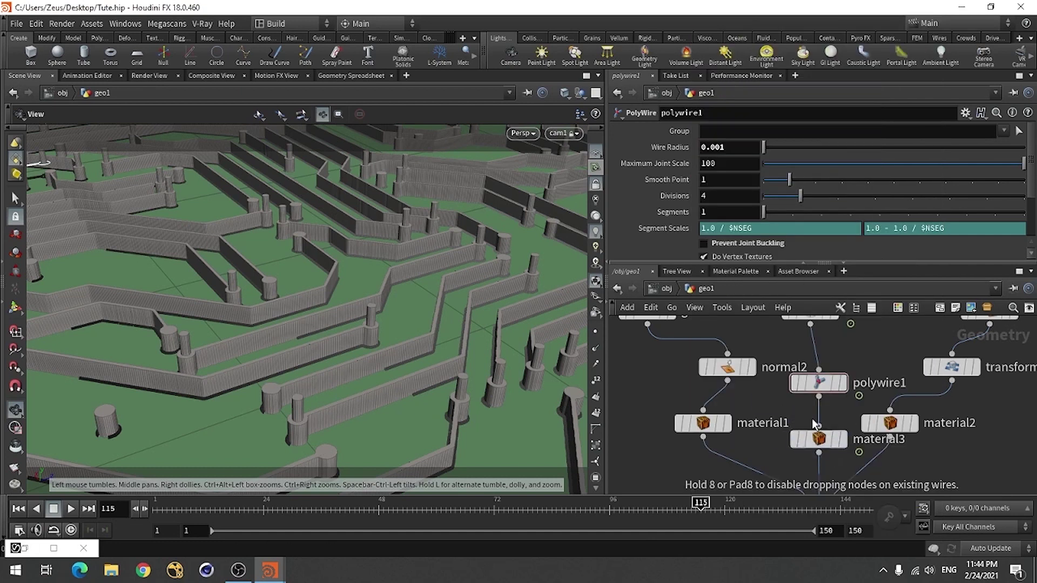
pyautogui.click(820, 440)
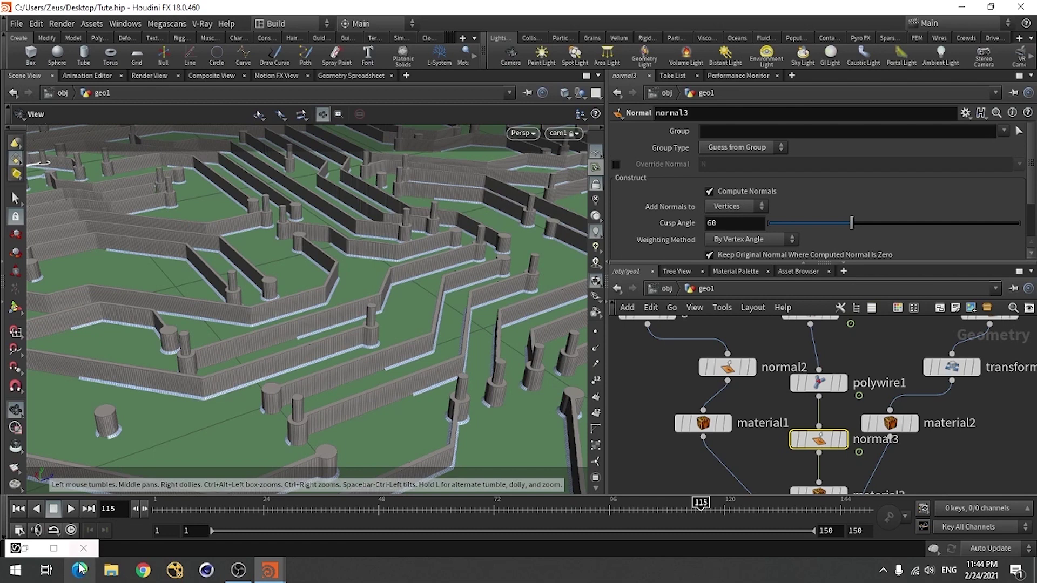
pyautogui.click(54, 548)
pyautogui.moveTo(319, 263); pyautogui.dragTo(660, 91)
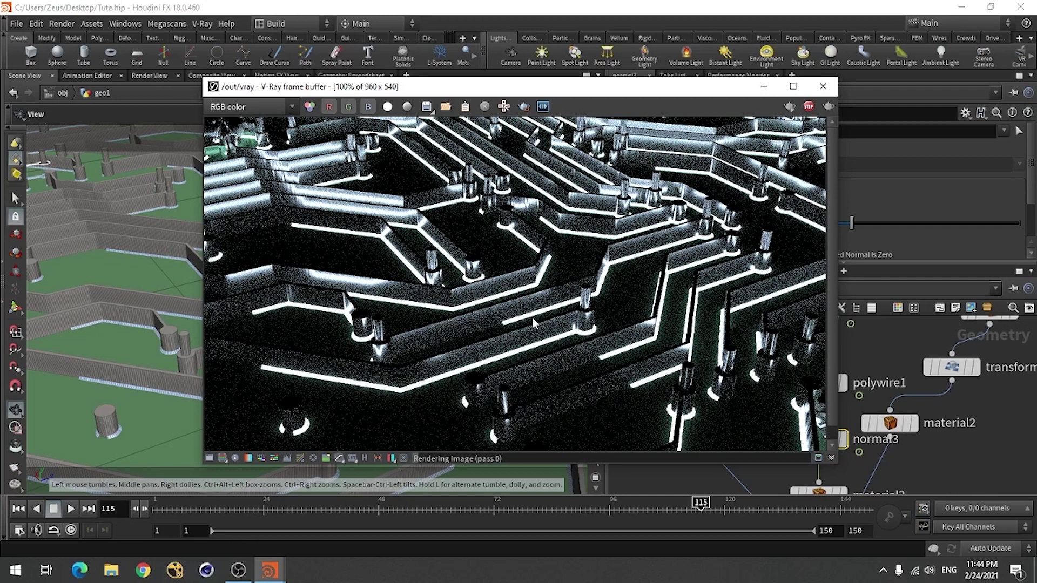
# Step: Stop the V-Ray render and move the frame buffer to the right of the viewport
pyautogui.click(809, 107)
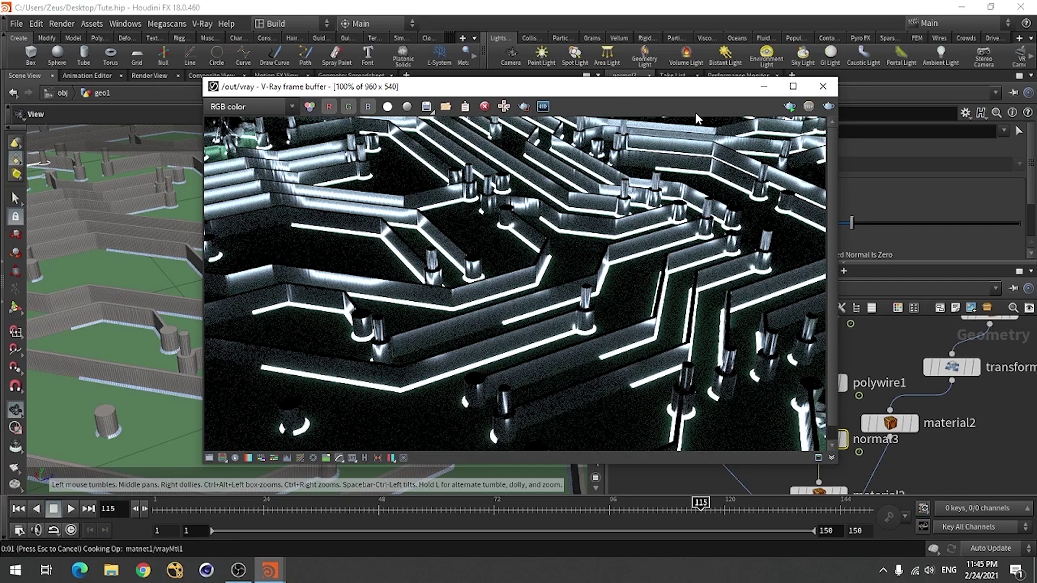
pyautogui.moveTo(599, 92); pyautogui.dragTo(790, 125)
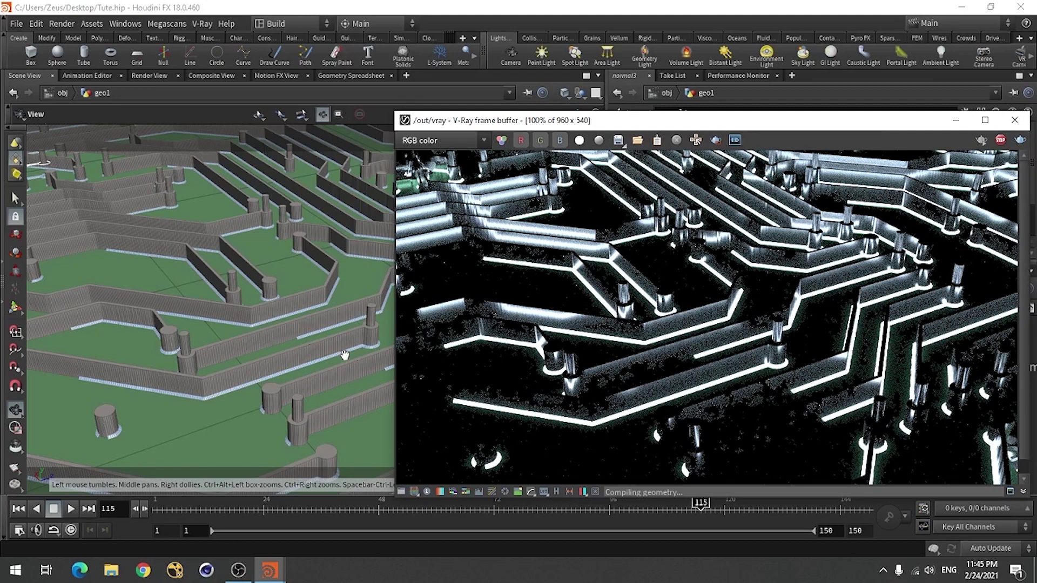
# Step: Orbit, pan and dolly around the whole circuit board, then close in on the traces as V-Ray re-renders
pyautogui.moveTo(582, 128); pyautogui.dragTo(631, 96)
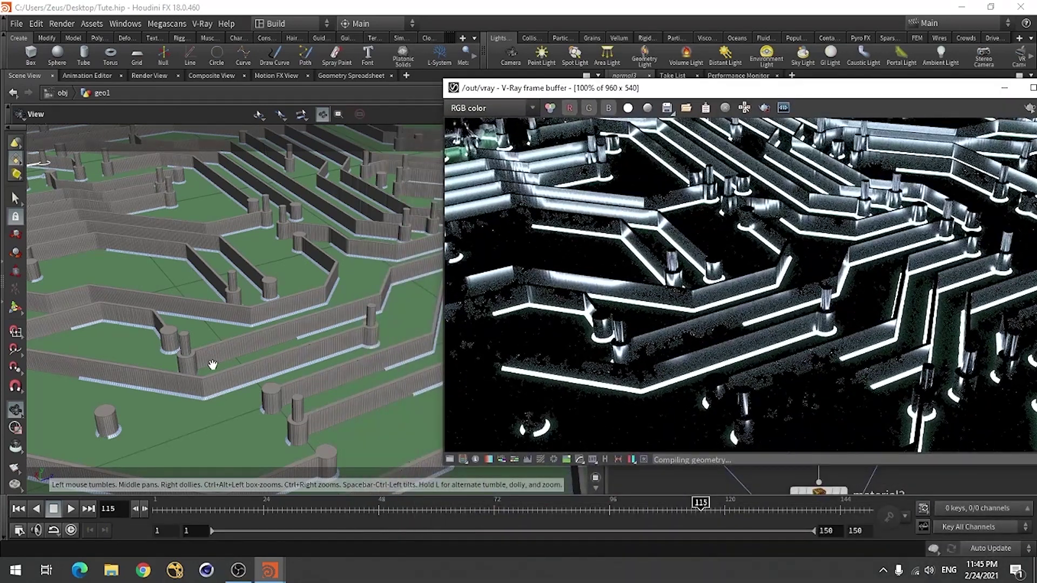
pyautogui.moveTo(174, 357); pyautogui.dragTo(113, 392)
pyautogui.scroll(-5, 112, 392)
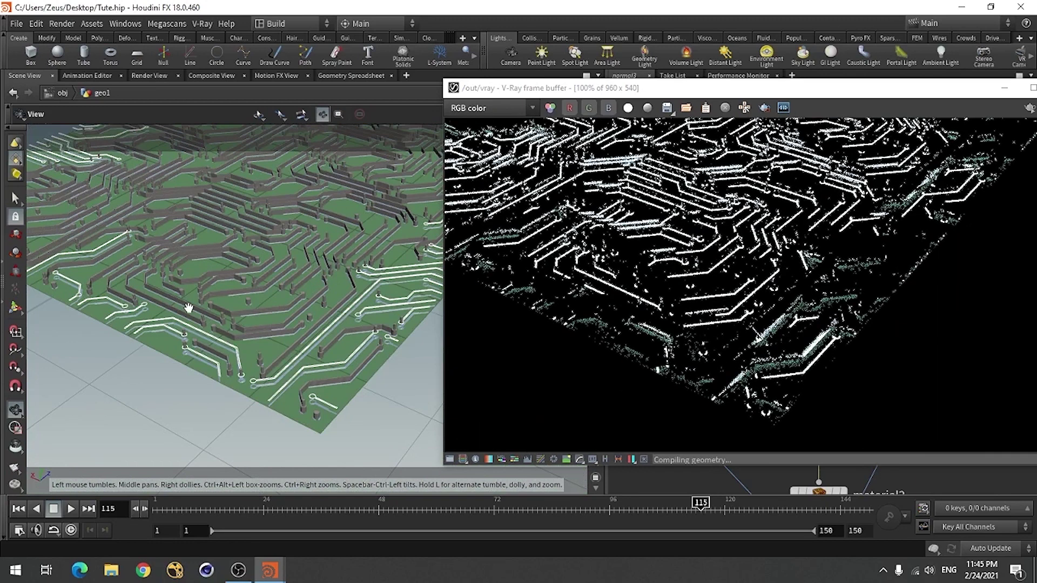
pyautogui.moveTo(189, 302); pyautogui.dragTo(256, 360, button='middle')
pyautogui.moveTo(255, 360); pyautogui.dragTo(289, 389)
pyautogui.moveTo(238, 347); pyautogui.dragTo(151, 269)
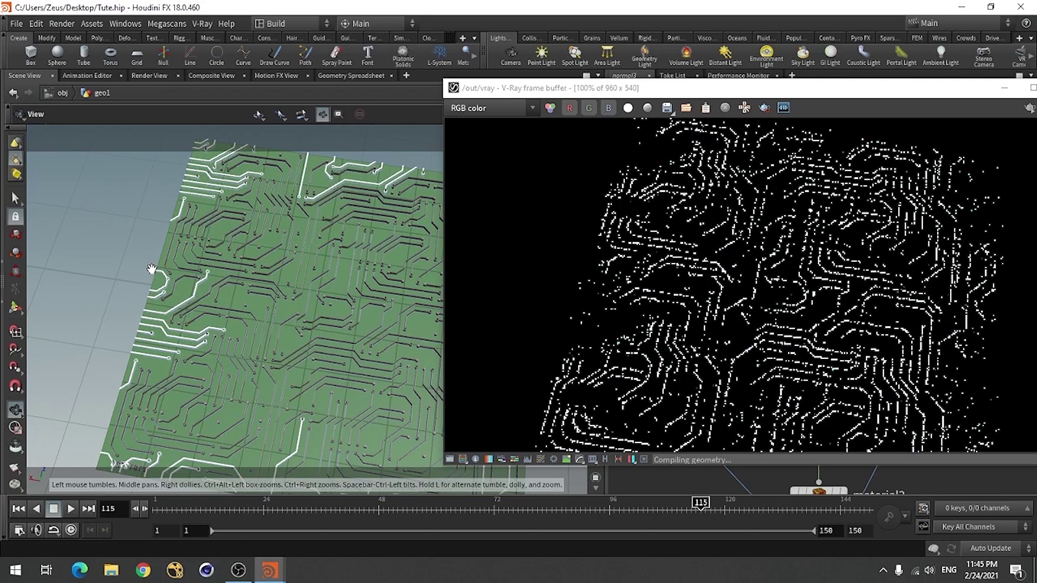
pyautogui.moveTo(281, 331); pyautogui.dragTo(234, 296)
pyautogui.moveTo(297, 343); pyautogui.dragTo(166, 370)
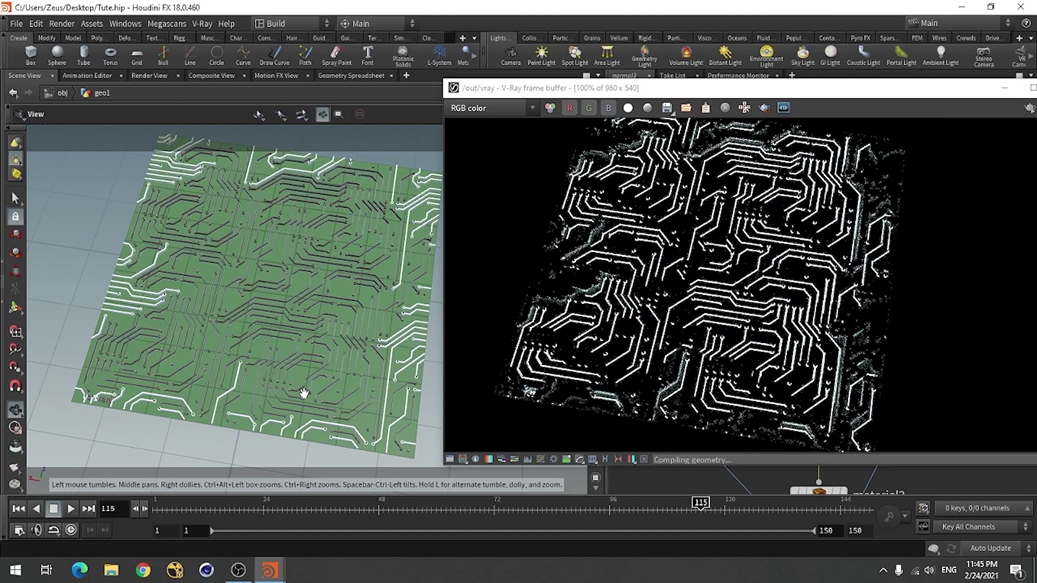
pyautogui.scroll(6, 242, 363)
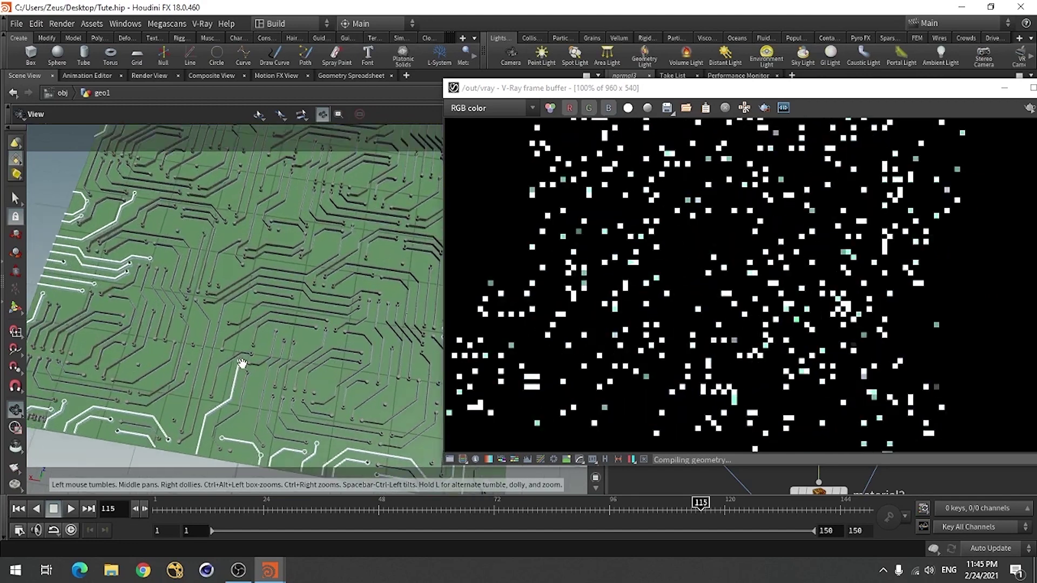